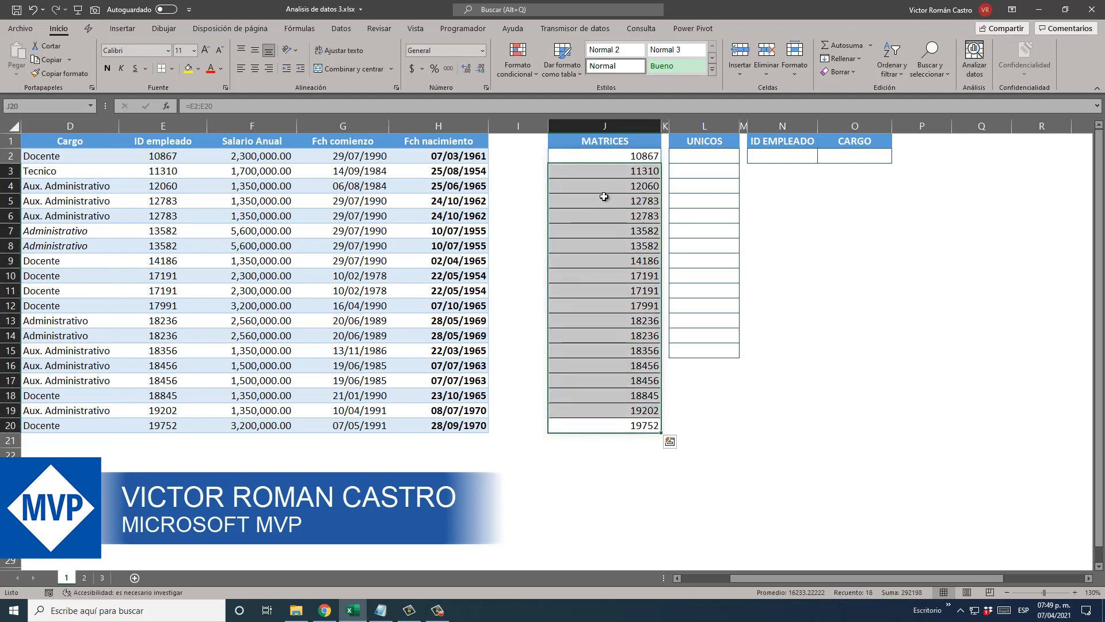
pyautogui.click(605, 199)
pyautogui.click(619, 173)
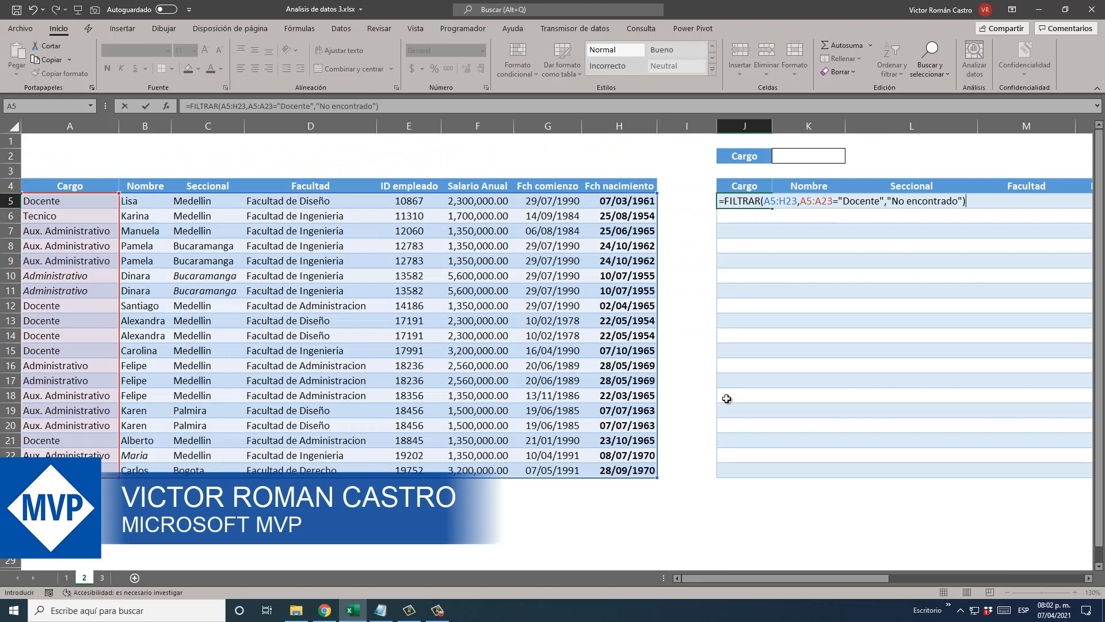
# Commit the formula =FILTRAR(A5:H23,A5:A23="Docente","No encontrado") in J5 and go to the last column of its results.
pyautogui.hotkey('ctrl', 'Return')
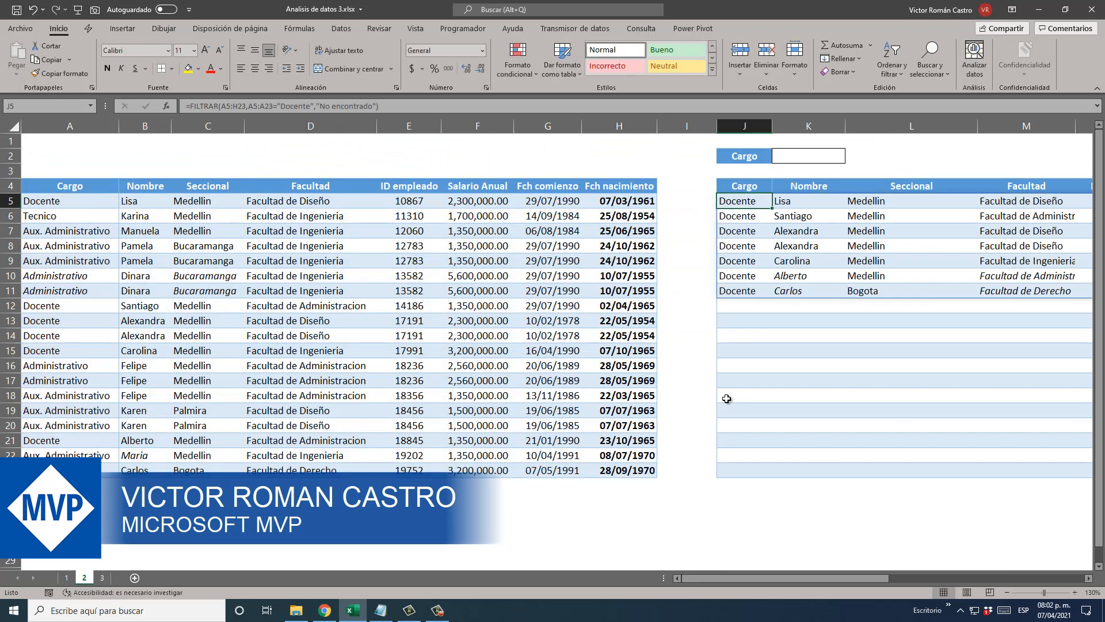
pyautogui.hotkey('ctrl', 'Right')
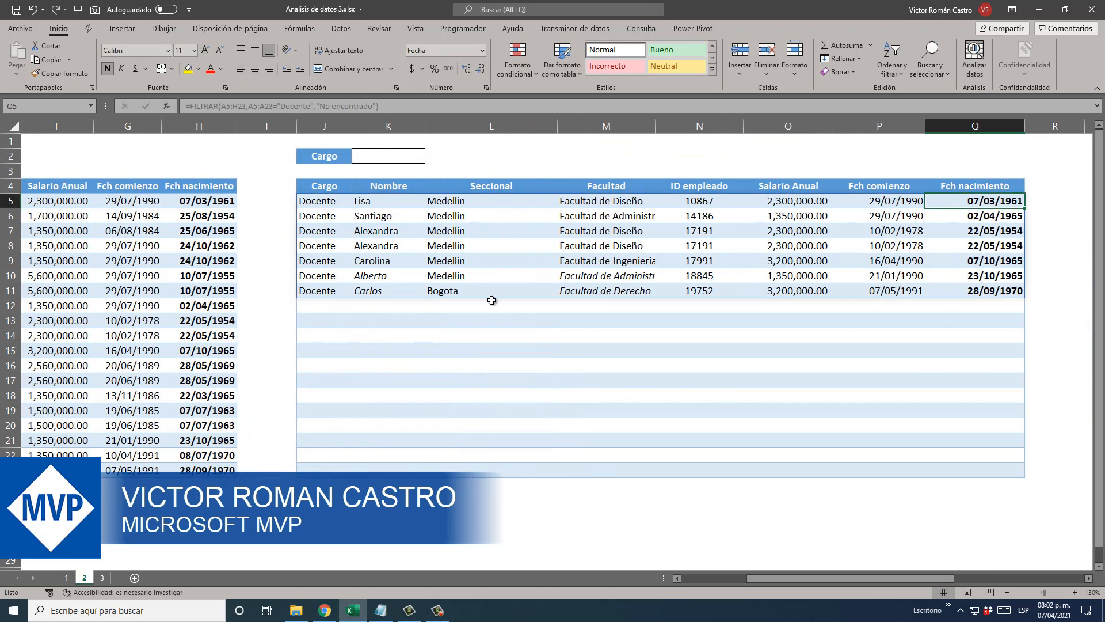
# Try making an entry in the Facultad cell M8, inside the spilled filter results.
pyautogui.click(458, 281)
pyautogui.click(627, 251)
pyautogui.press('Return')
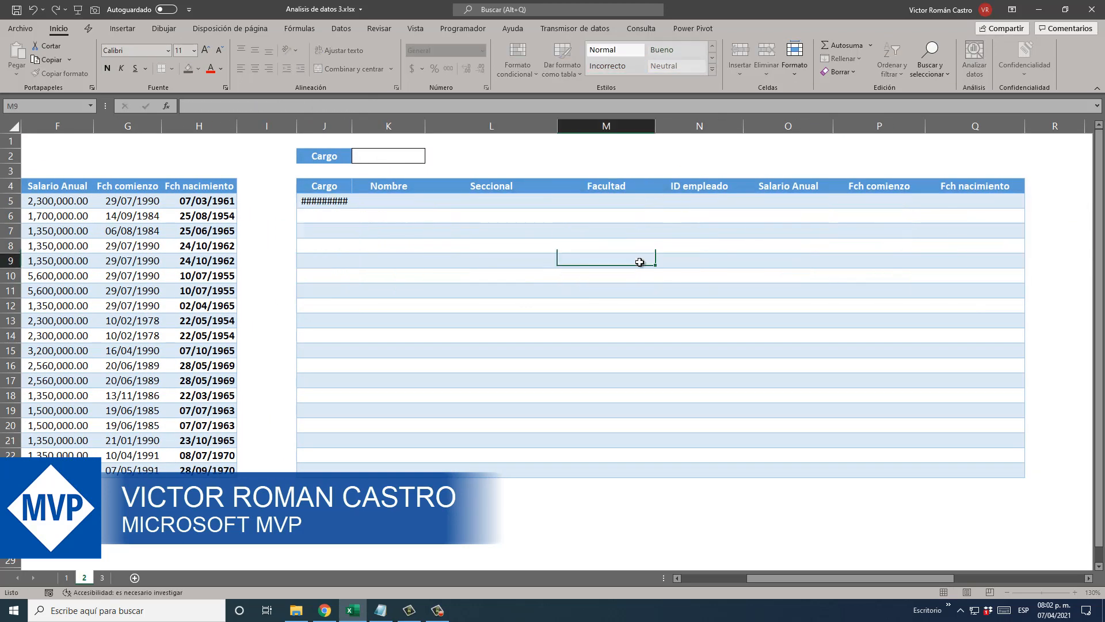
# Review the FILTRAR formula in J5 and delete it.
pyautogui.click(700, 259)
pyautogui.click(388, 260)
pyautogui.doubleClick(324, 202)
pyautogui.press('Escape')
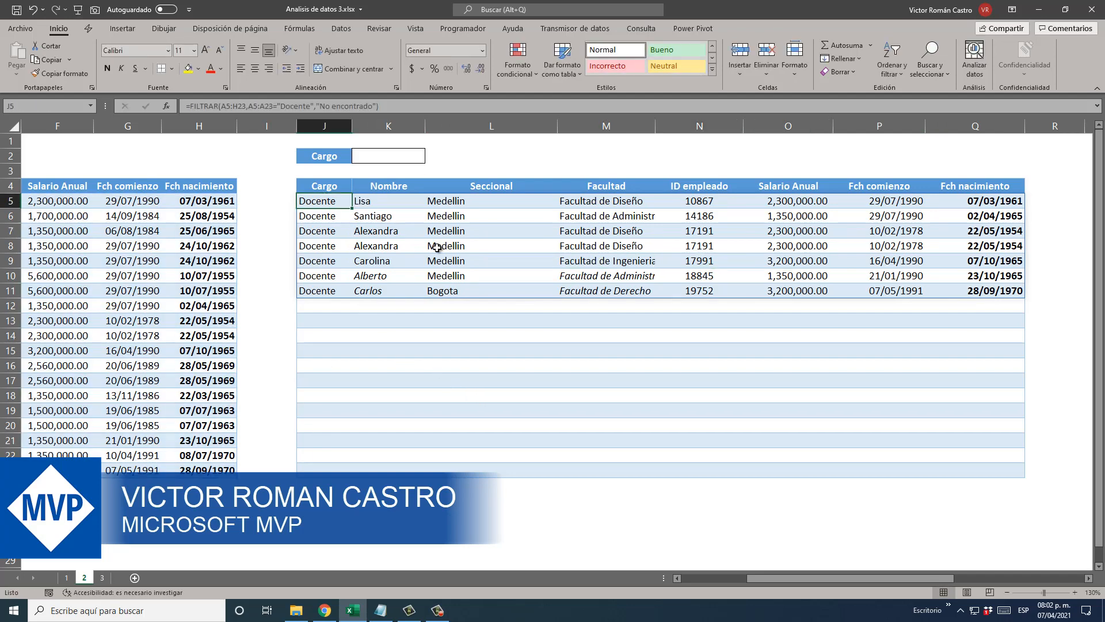
pyautogui.press('Delete')
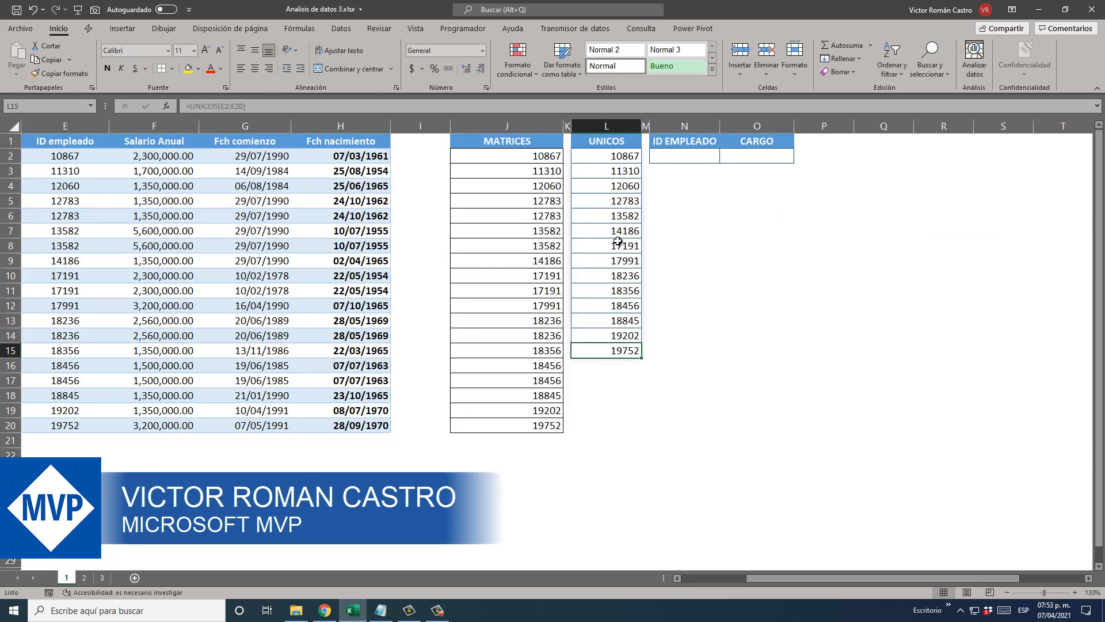
# On sheet 1, examine the UNICOS formula in L2 and the range it fills.
pyautogui.click(611, 156)
pyautogui.press('F2')
pyautogui.press('Escape')
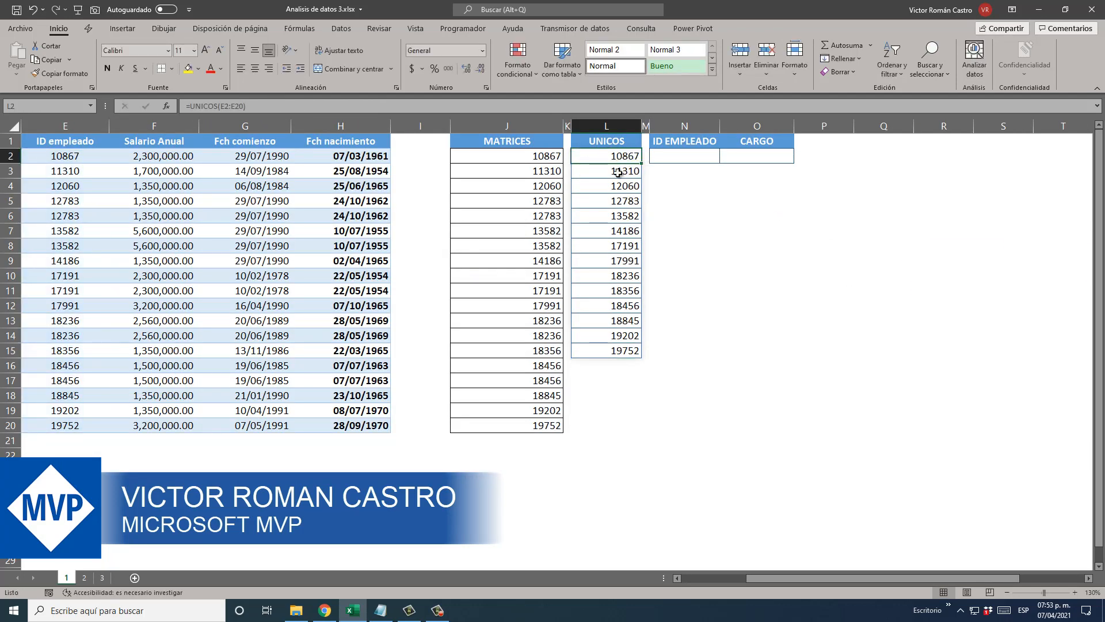
pyautogui.moveTo(616, 157)
pyautogui.mouseDown()
pyautogui.moveTo(616, 337)
pyautogui.moveTo(622, 157)
pyautogui.mouseUp()
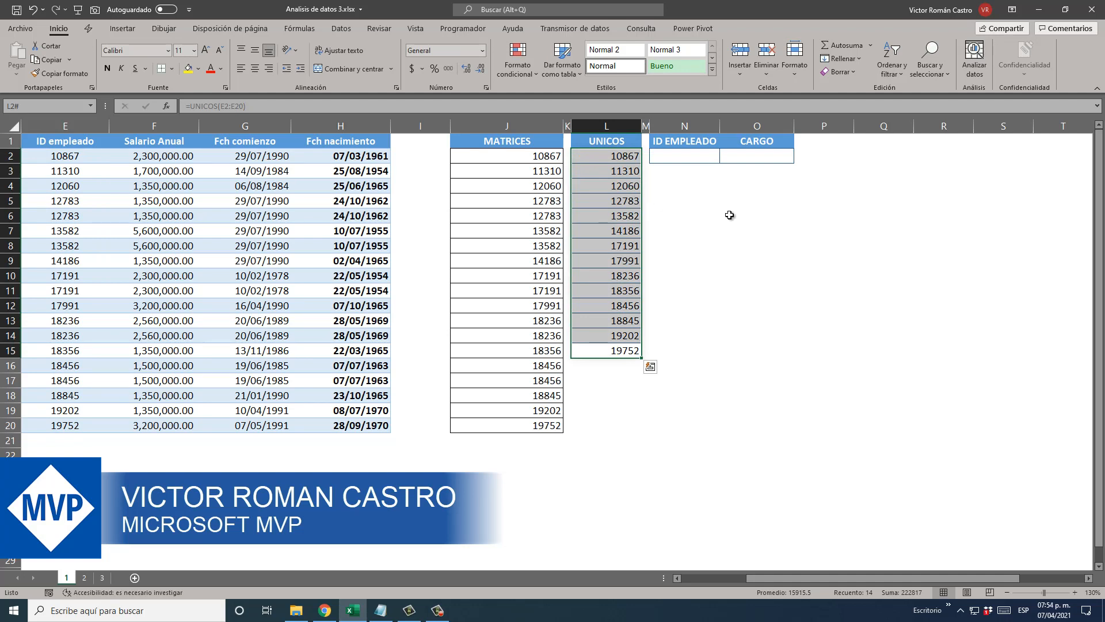
# Enter the first employee's ID in N2 under ID EMPLEADO.
pyautogui.hscroll(-3, 730, 215)
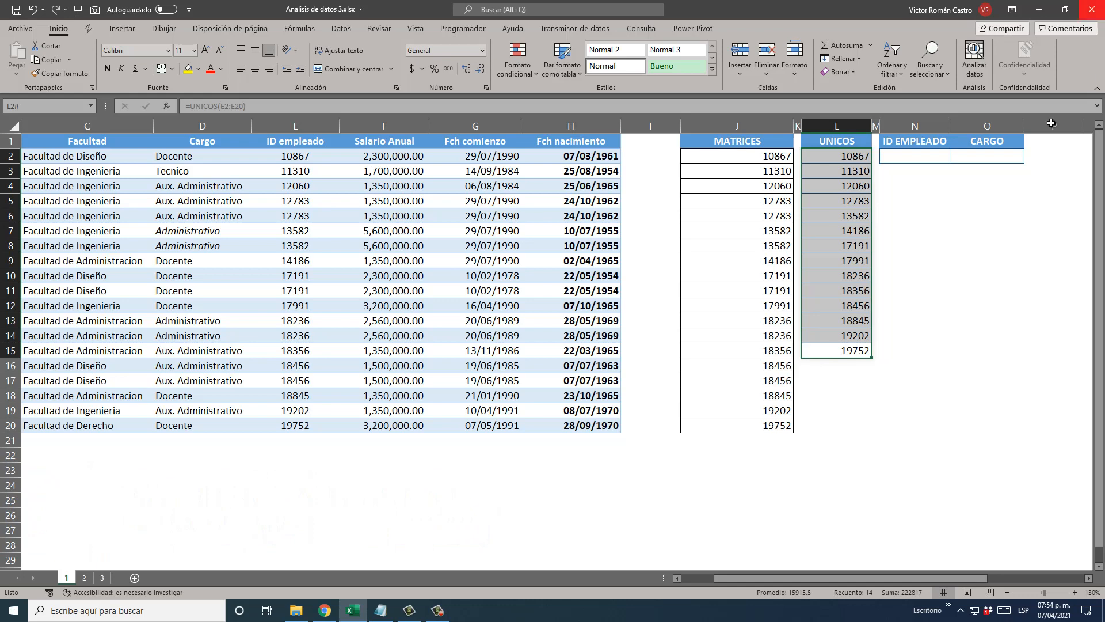
pyautogui.click(918, 157)
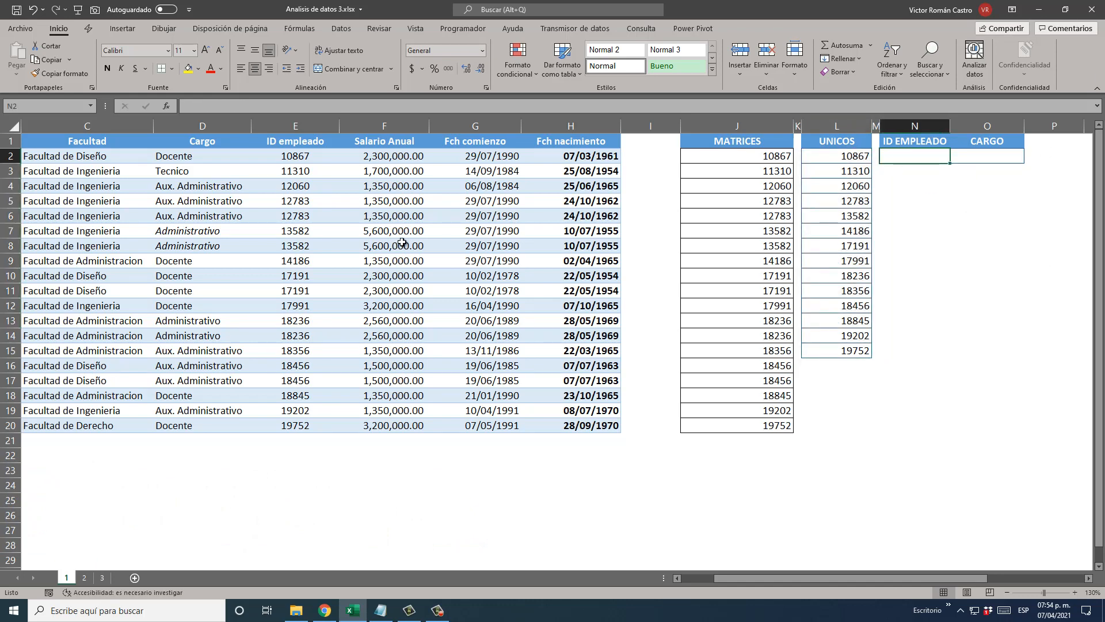
pyautogui.write('10867')
pyautogui.press('Tab')
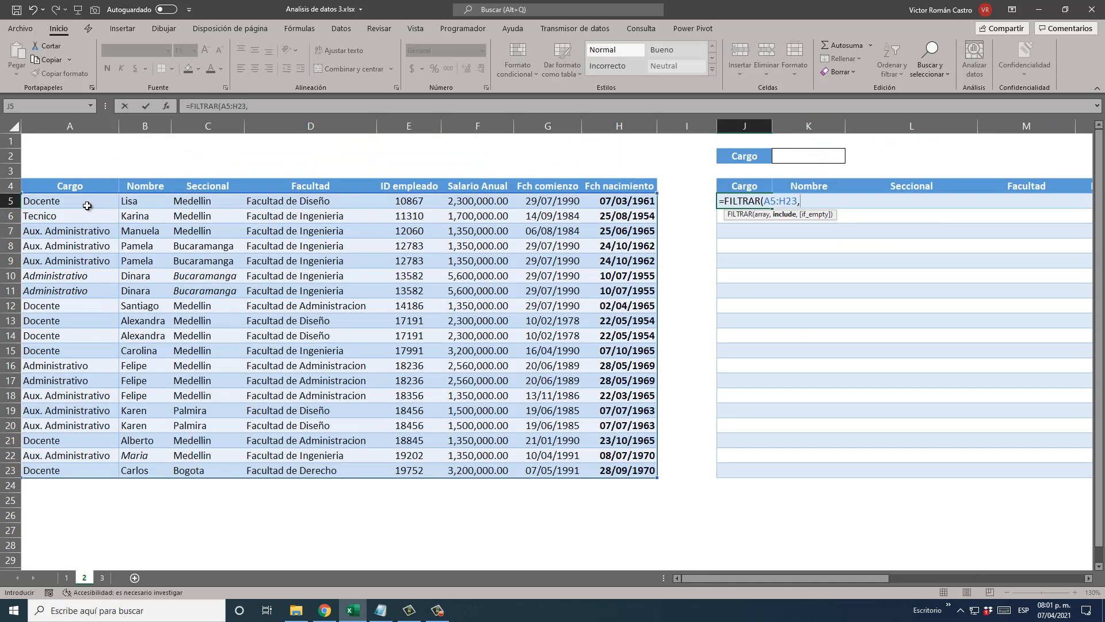
# Set the include argument of the FILTRAR formula in J5 on sheet 2 to A5:A23="Docente" and start the next argument.
pyautogui.moveTo(60, 202); pyautogui.dragTo(58, 478)
pyautogui.write('="Docente"')
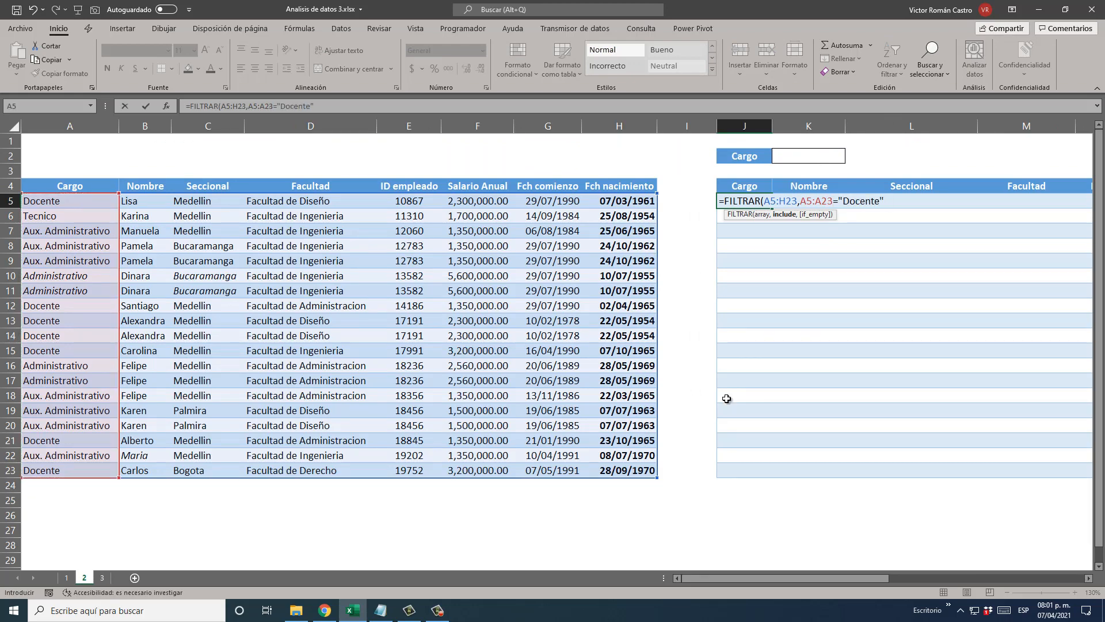
pyautogui.write(',')
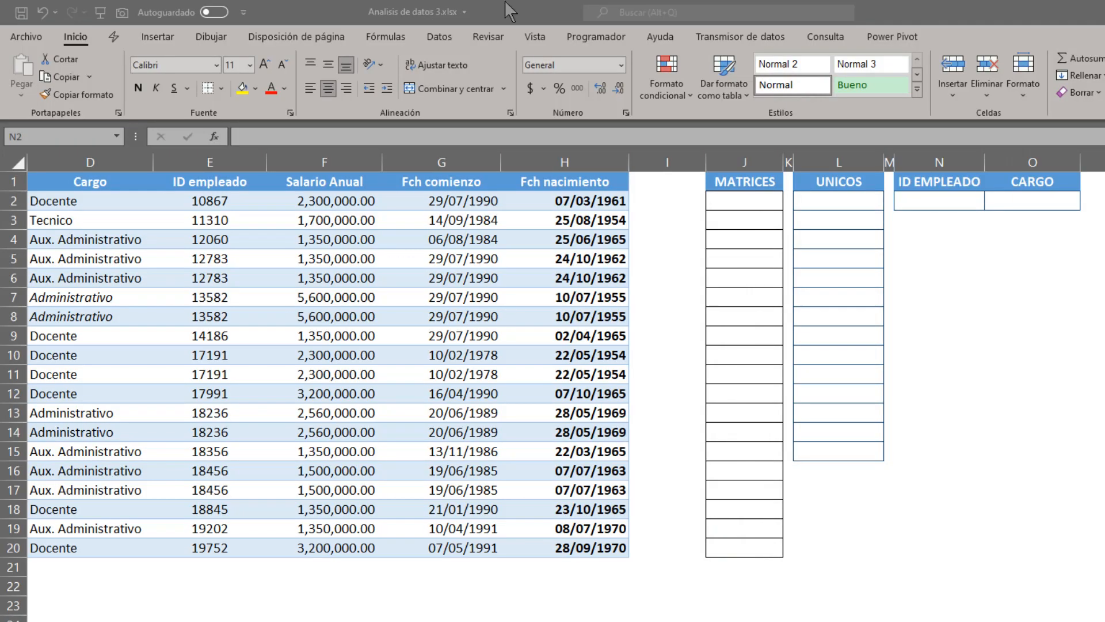
# Fill J2:J20 under MATRICES with the legacy array formula {=MAYUSC(D2:D20)} to convert the Cargo values to uppercase.
pyautogui.click(739, 203)
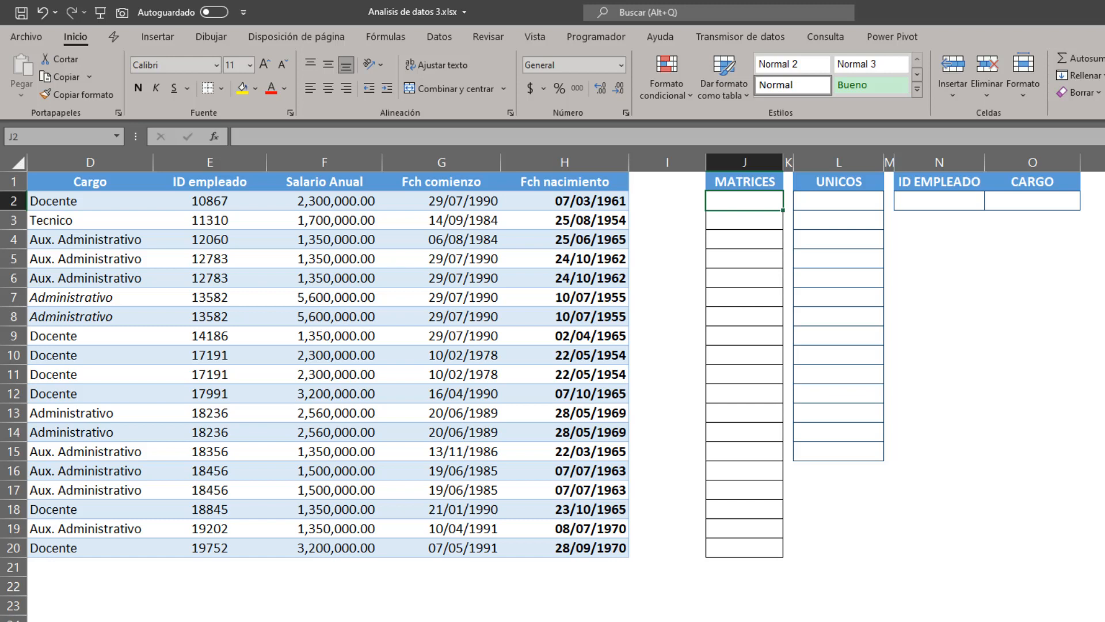
pyautogui.moveTo(744, 200); pyautogui.dragTo(744, 548)
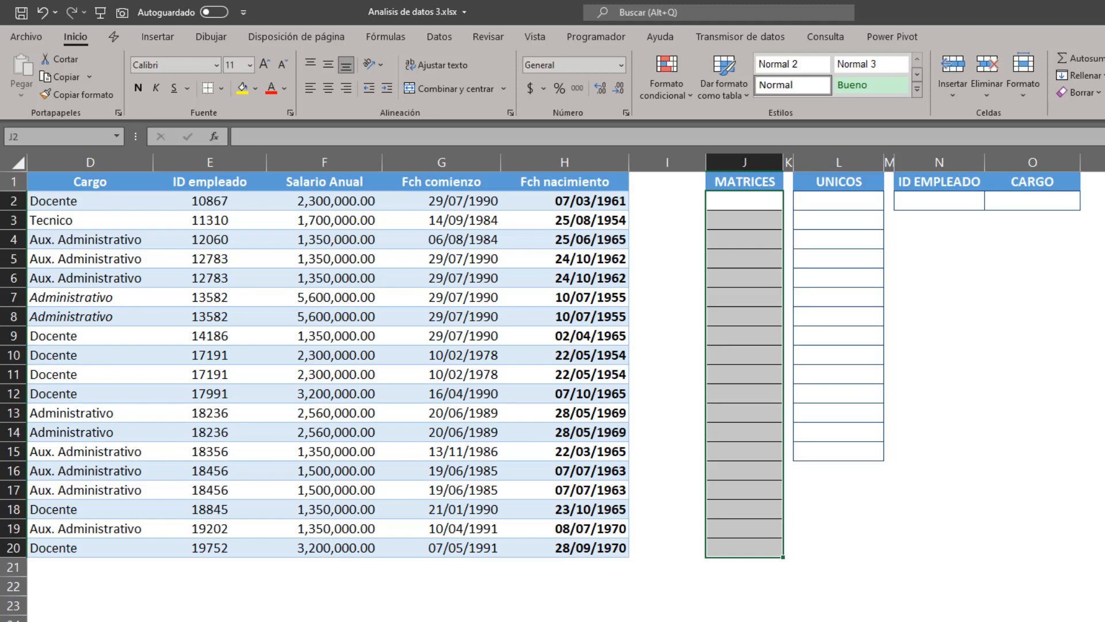
pyautogui.write('=')
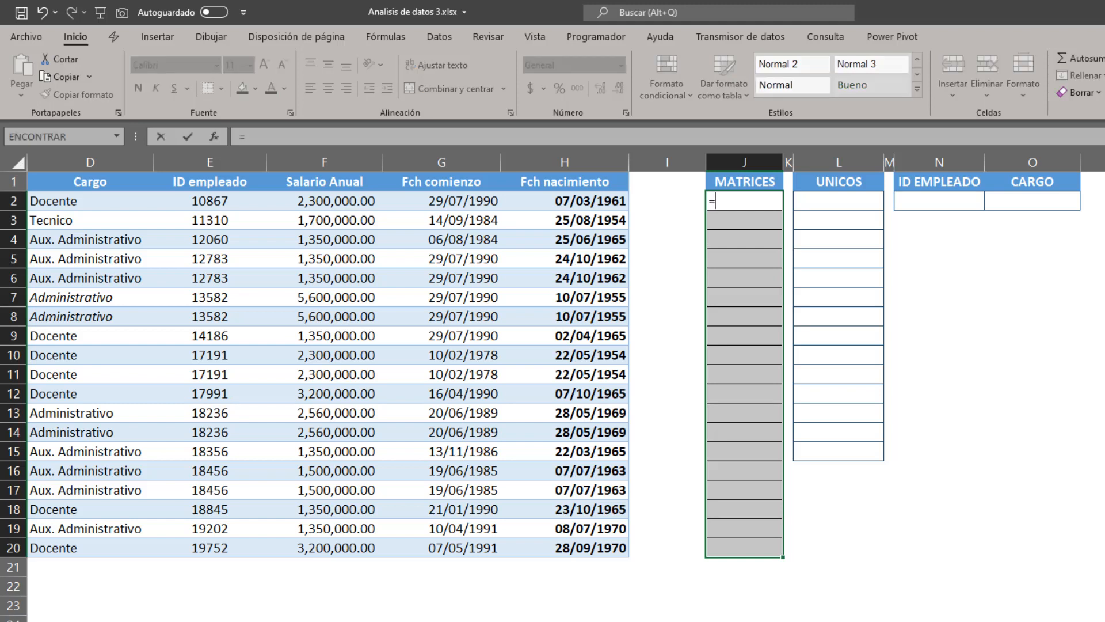
pyautogui.write('mat')
pyautogui.press('BackSpace')
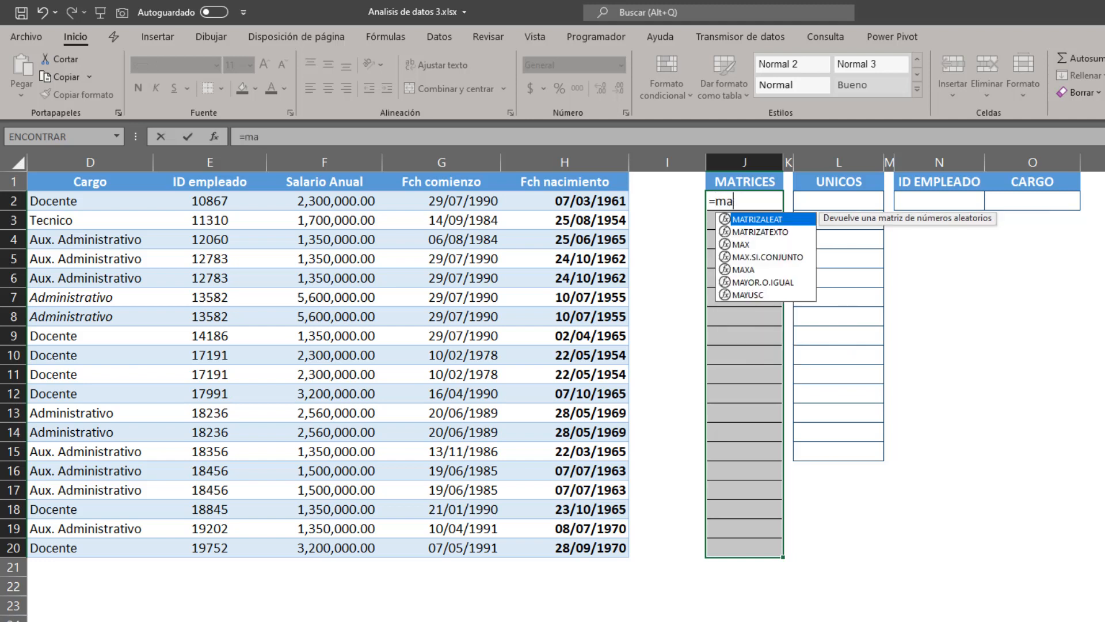
pyautogui.write('yus')
pyautogui.press('Tab')
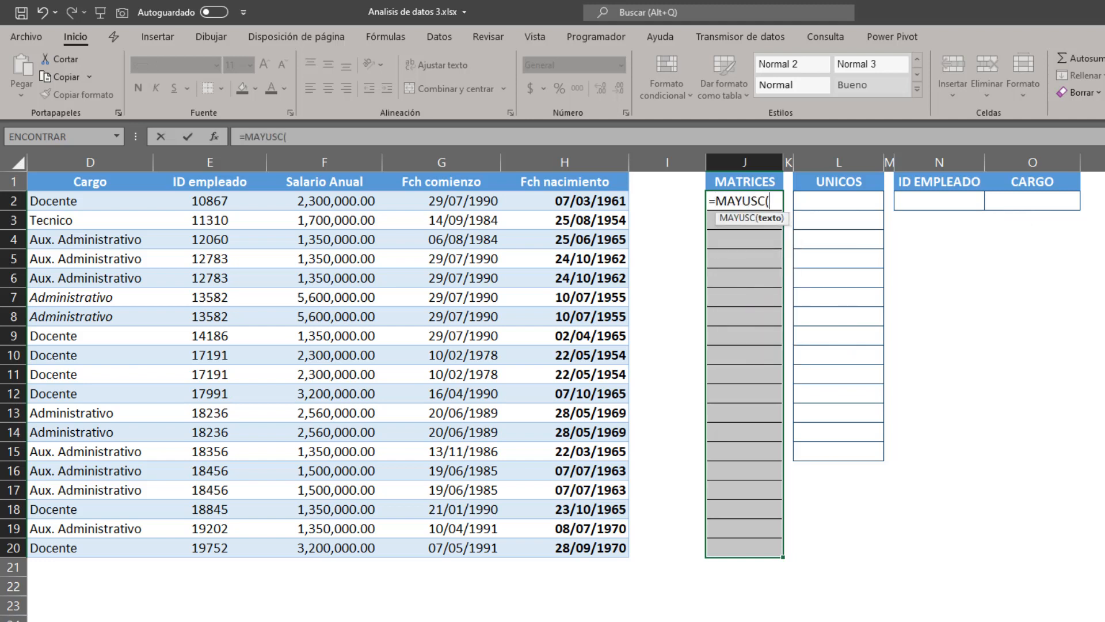
pyautogui.click(101, 201)
pyautogui.moveTo(100, 201); pyautogui.dragTo(125, 546)
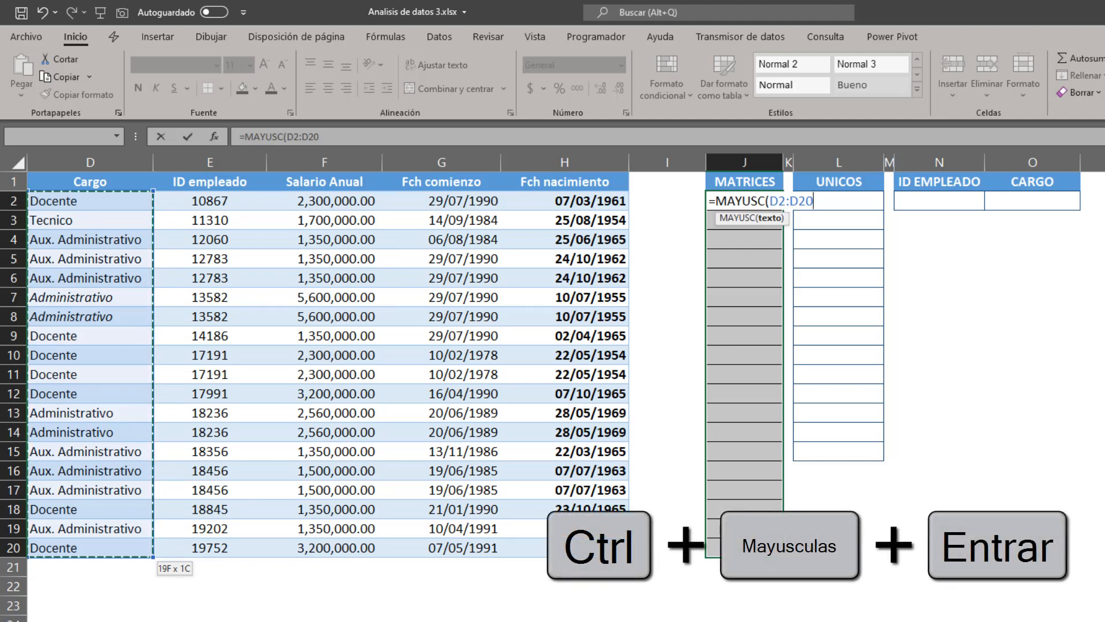
pyautogui.hotkey('ctrl', 'shift', 'Return')
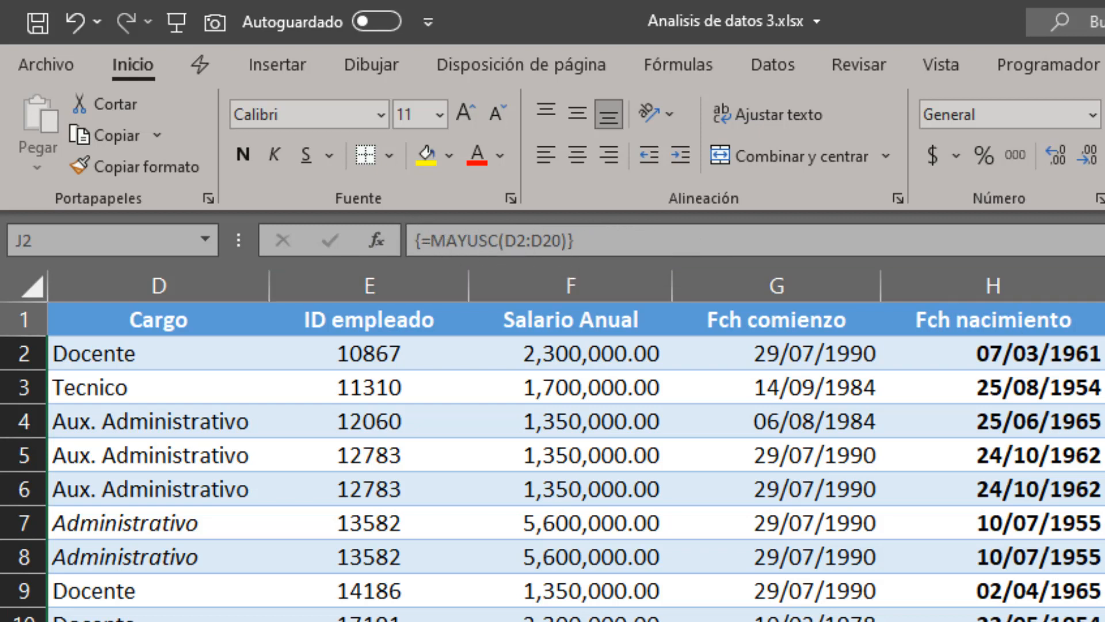
# Go through the cells of J2:J20 and compare the array formula each one holds.
pyautogui.click(1104, 353)
pyautogui.press('Down')
pyautogui.press('Down')
pyautogui.press('Down')
pyautogui.press('Down')
pyautogui.press('Down')
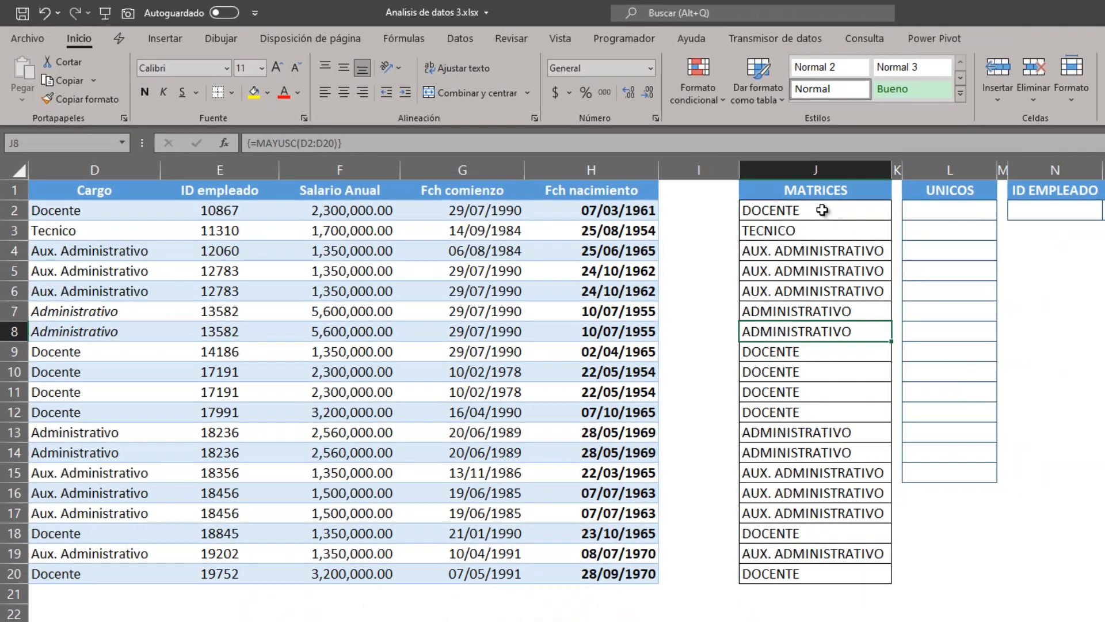
pyautogui.press('Down')
pyautogui.press('Down')
pyautogui.press('Down')
pyautogui.press('Down')
pyautogui.press('Down')
pyautogui.press('Down')
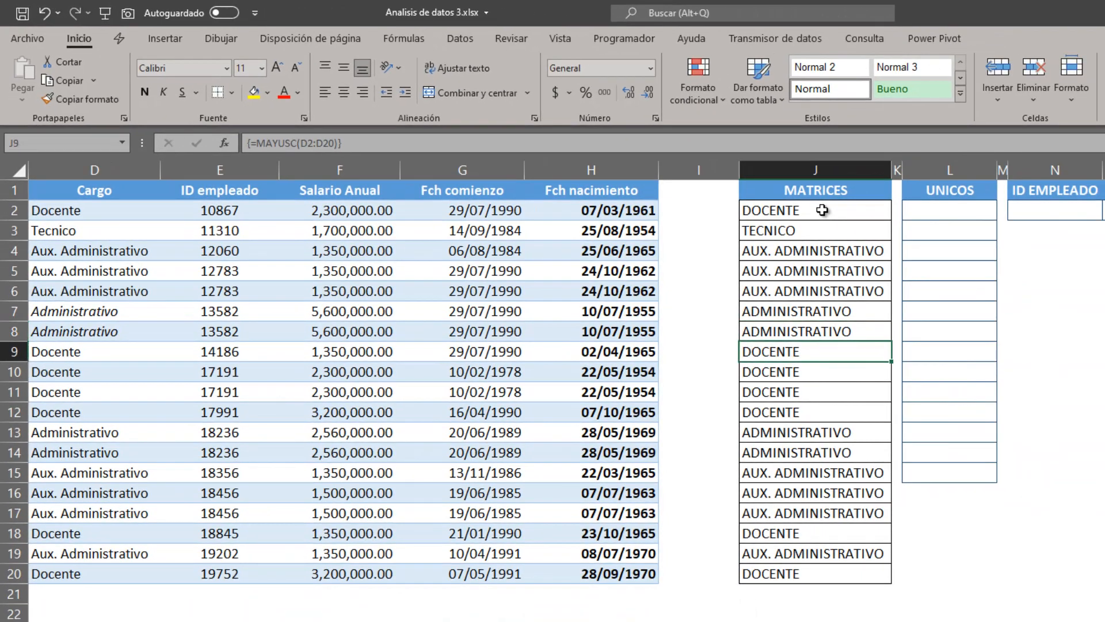
pyautogui.press('Down')
pyautogui.press('Down')
pyautogui.press('Down')
pyautogui.press('Down')
pyautogui.press('Down')
pyautogui.press('Down')
pyautogui.press('Down')
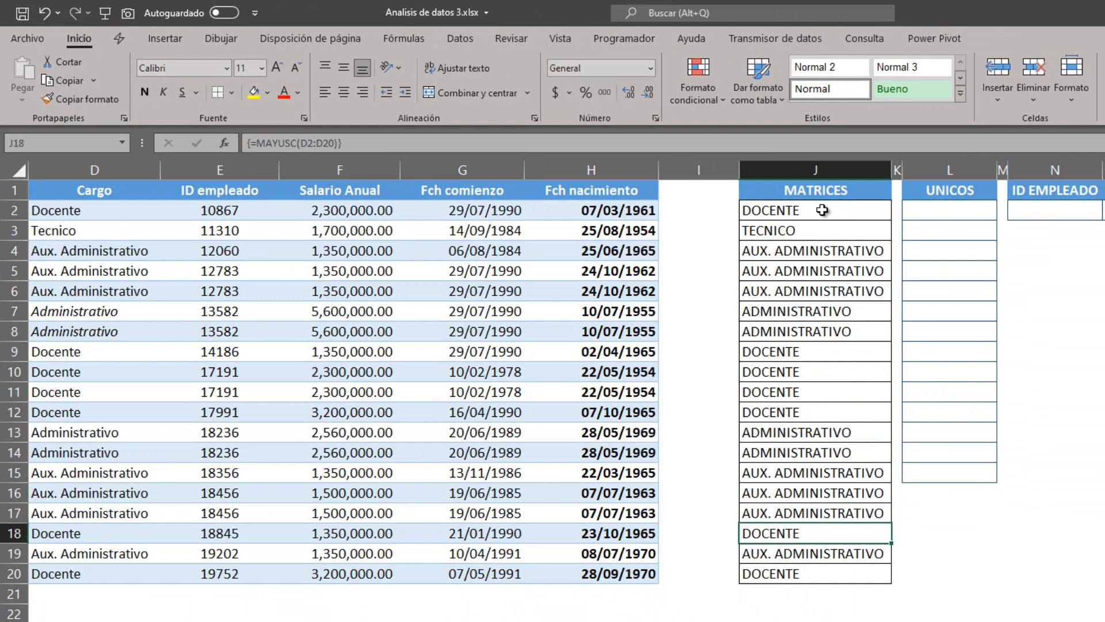
pyautogui.press('Up')
pyautogui.press('Up')
pyautogui.press('Up')
pyautogui.press('Up')
pyautogui.press('Up')
pyautogui.press('Up')
pyautogui.press('Up')
pyautogui.press('Up')
pyautogui.press('Up')
pyautogui.press('Up')
pyautogui.press('Up')
pyautogui.press('Up')
pyautogui.press('Up')
pyautogui.press('Up')
pyautogui.press('Up')
pyautogui.press('Up')
pyautogui.press('Up')
pyautogui.press('Up')
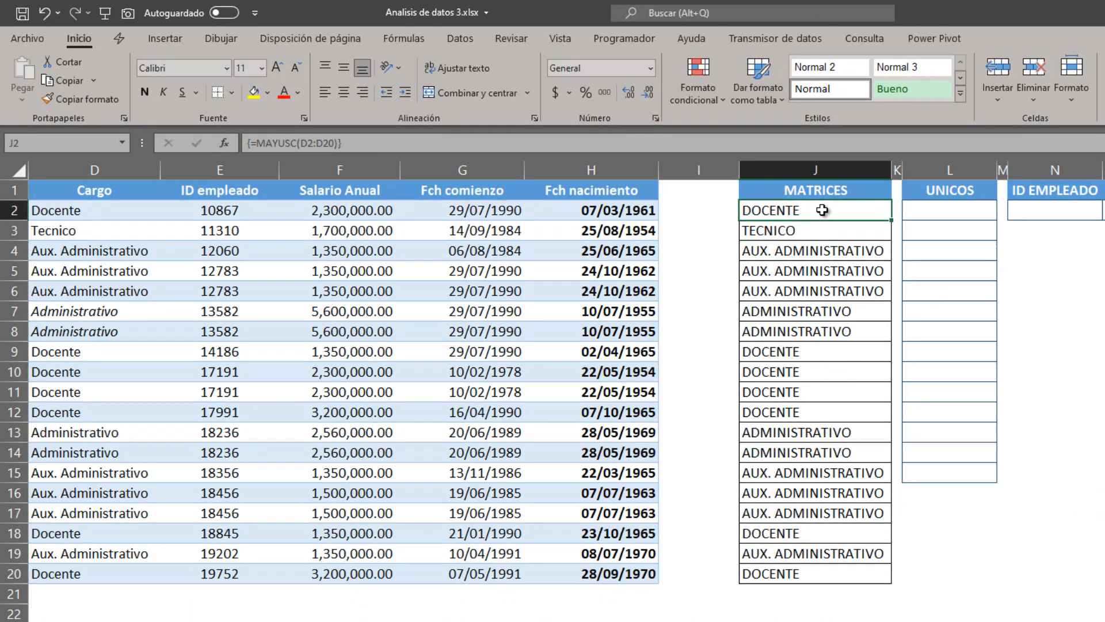
pyautogui.press('Down')
pyautogui.press('Down')
pyautogui.press('Down')
pyautogui.press('Down')
pyautogui.press('Down')
pyautogui.press('Down')
pyautogui.press('Down')
pyautogui.press('Down')
pyautogui.press('Down')
pyautogui.press('Down')
pyautogui.press('Down')
pyautogui.press('Down')
pyautogui.press('Down')
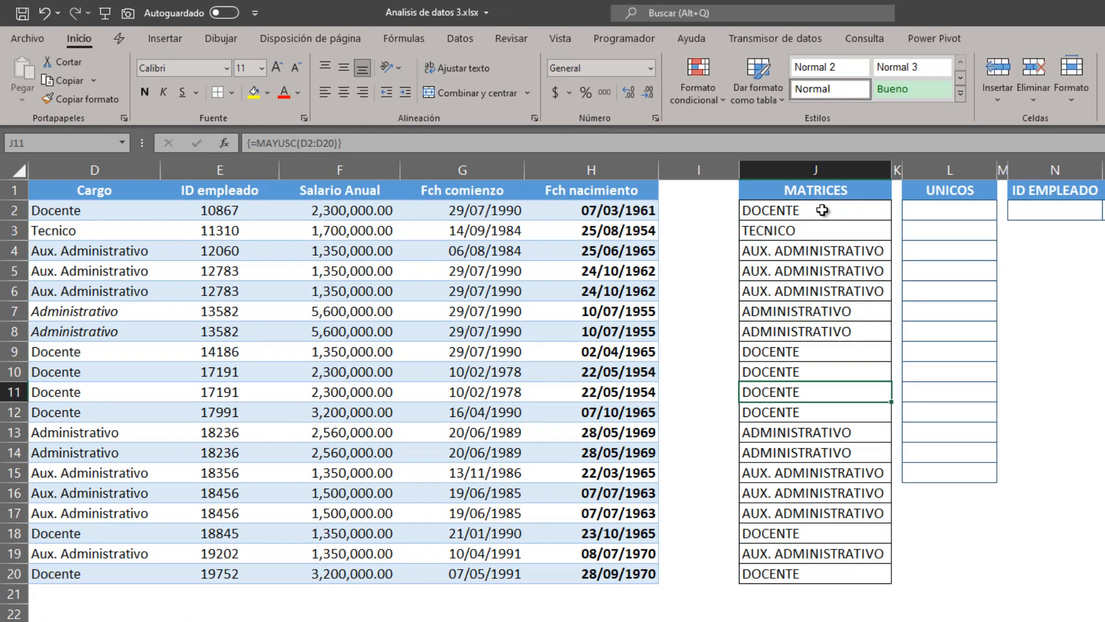
pyautogui.press('Down')
pyautogui.press('Down')
pyautogui.press('Down')
pyautogui.press('Down')
pyautogui.press('Down')
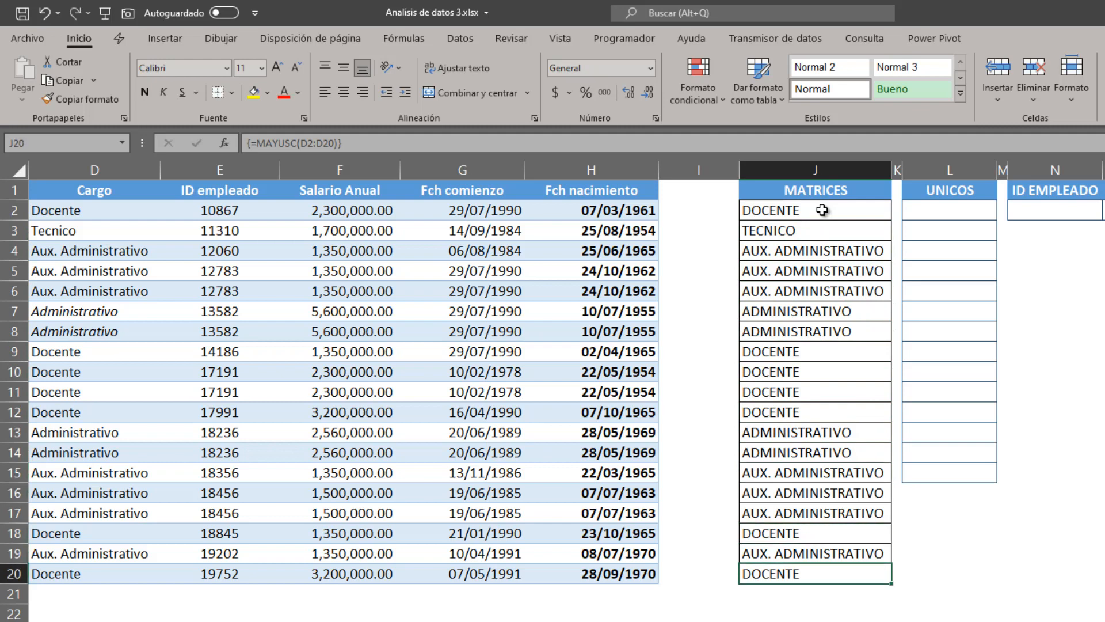
pyautogui.press('Up')
pyautogui.press('Up')
pyautogui.press('Up')
pyautogui.press('Up')
pyautogui.press('Up')
pyautogui.press('Up')
pyautogui.press('Up')
pyautogui.press('Up')
pyautogui.press('Up')
pyautogui.press('Up')
pyautogui.press('Up')
pyautogui.press('Up')
pyautogui.press('Up')
pyautogui.press('Up')
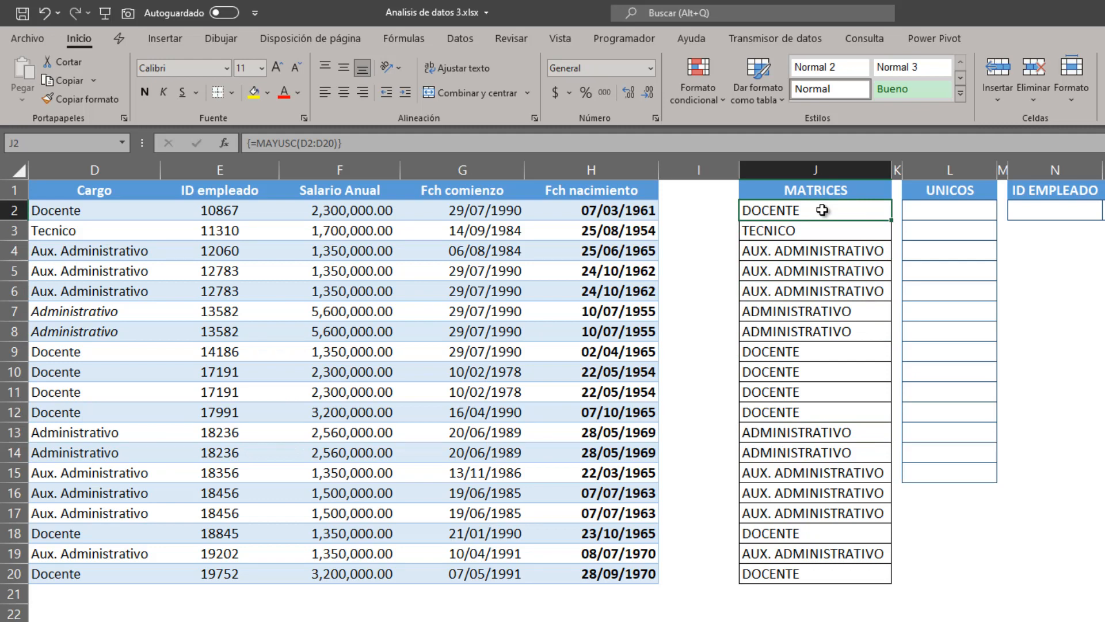
# Clear the whole MAYUSC array from J2:J20 and return to J2.
pyautogui.hotkey('ctrl', 'shift', 'Down')
pyautogui.press('Delete')
pyautogui.press('Up')
pyautogui.press('Down')
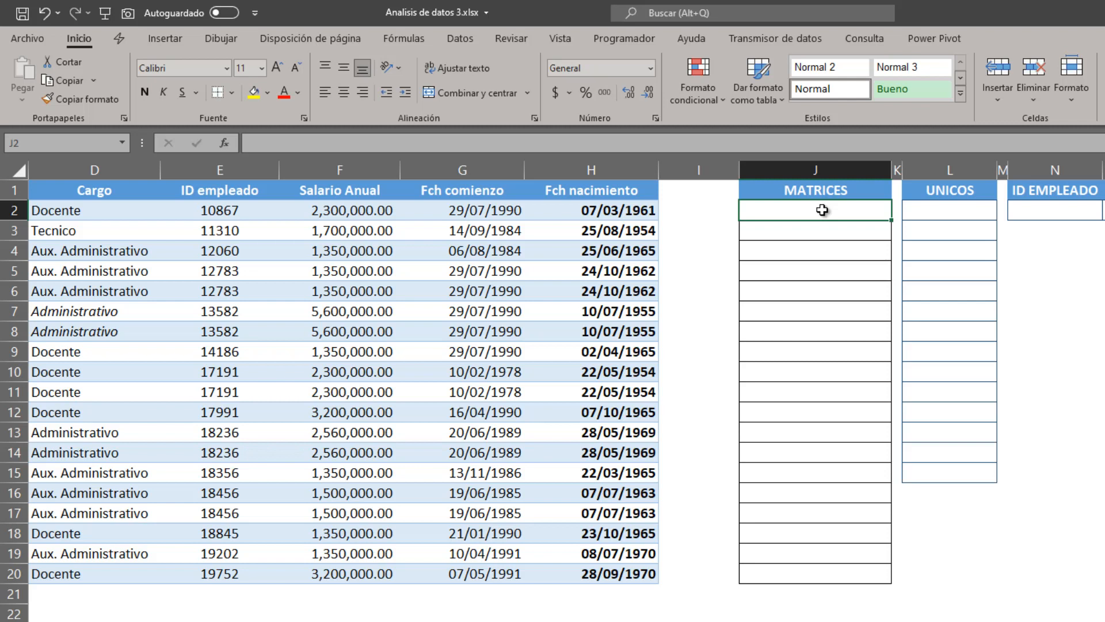
# Enter the dynamic array formula =E2:E20 in J2 to bring the ID empleado column into MATRICES.
pyautogui.moveTo(216, 210); pyautogui.dragTo(262, 574)
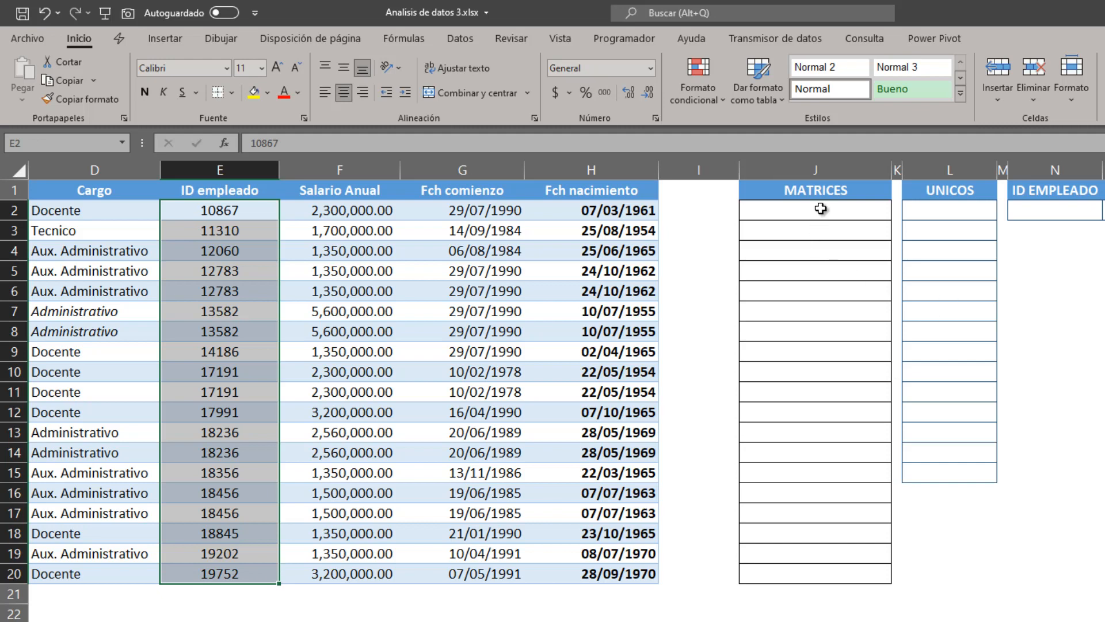
pyautogui.moveTo(819, 209); pyautogui.dragTo(794, 567)
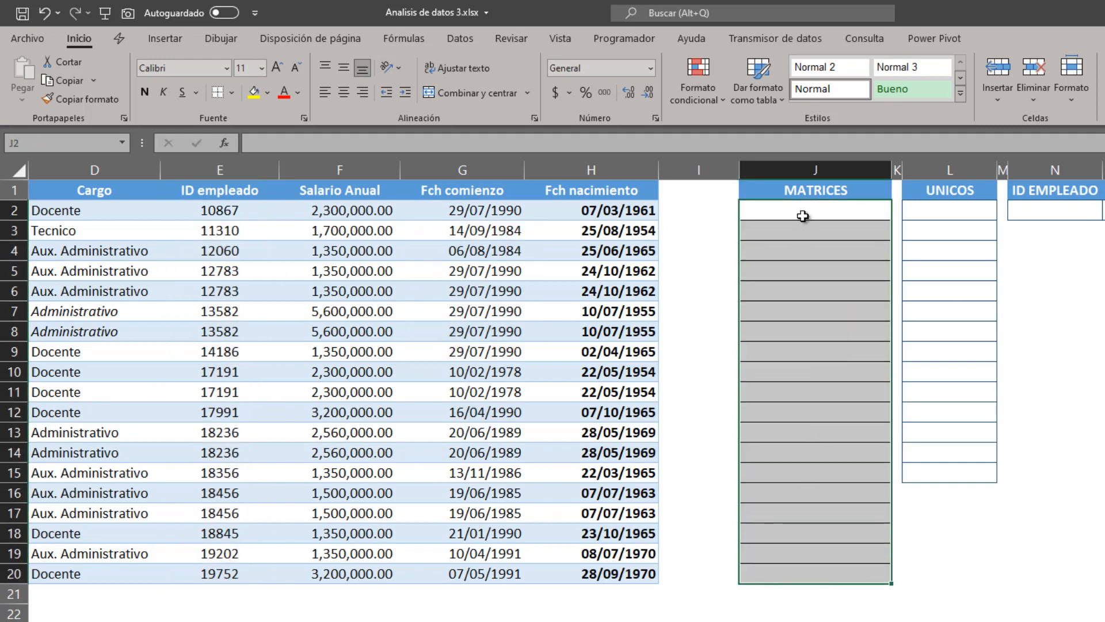
pyautogui.click(803, 212)
pyautogui.write('=')
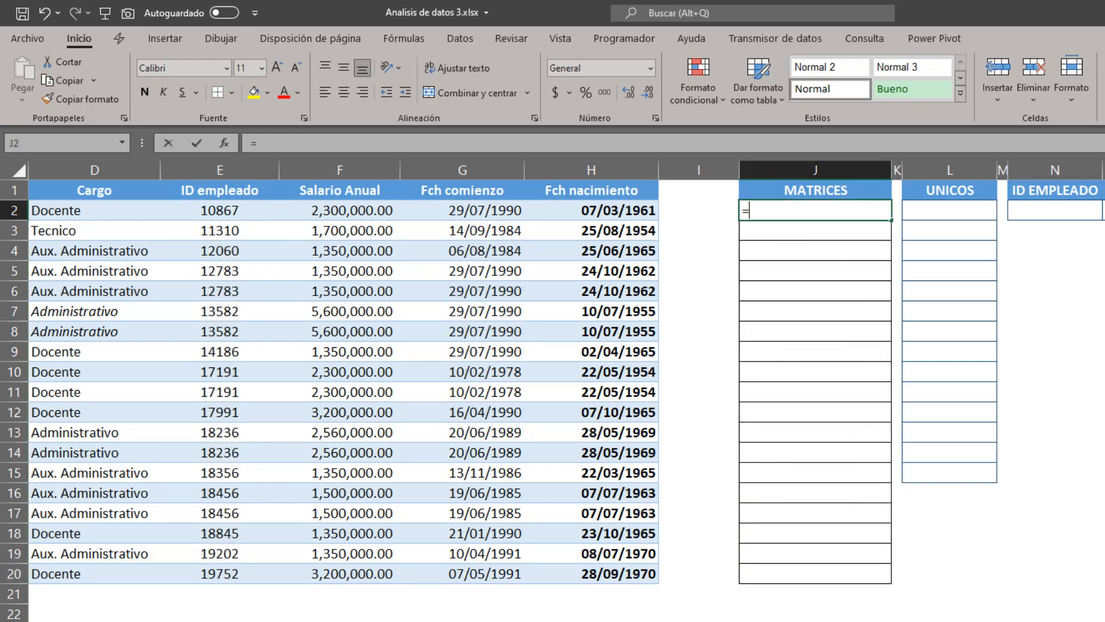
pyautogui.press('Left')
pyautogui.press('Left')
pyautogui.press('Left')
pyautogui.press('Left')
pyautogui.press('Left')
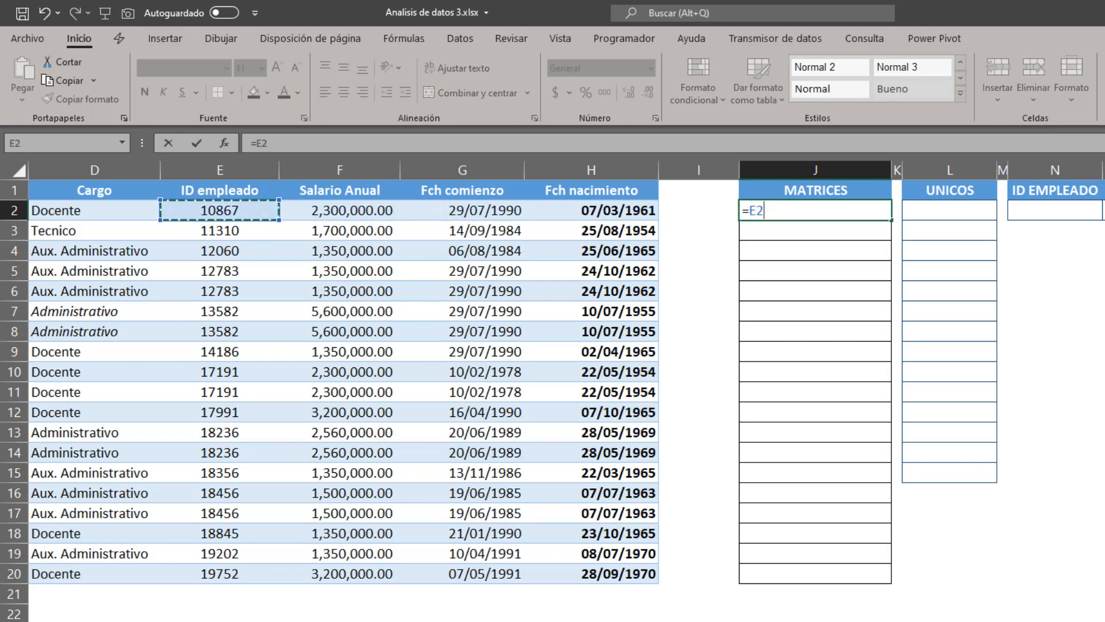
pyautogui.hotkey('ctrl', 'shift', 'Down')
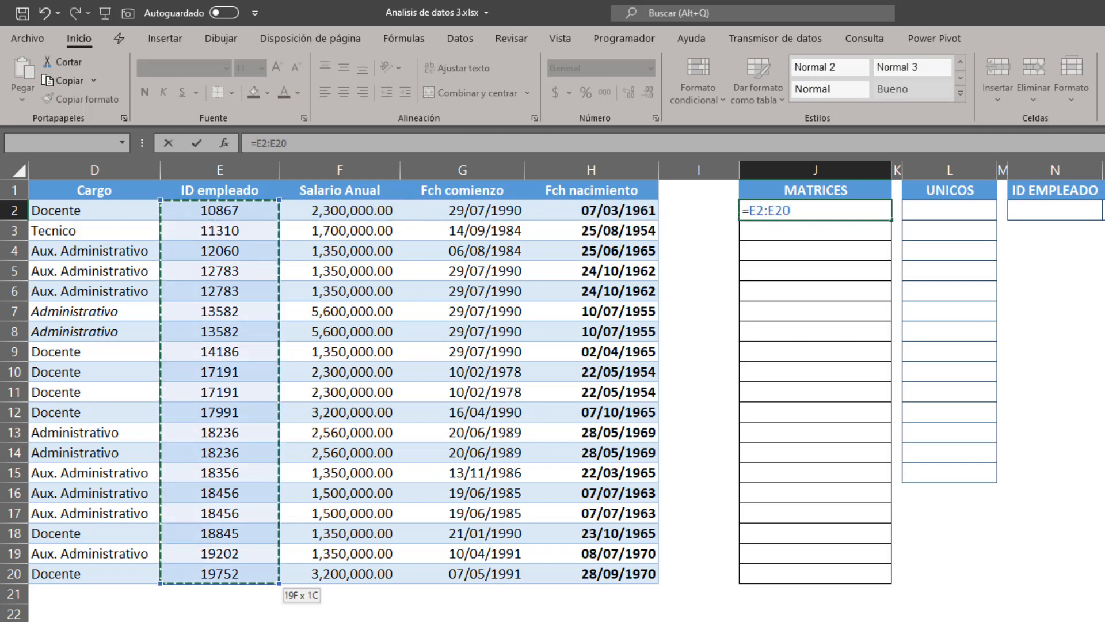
pyautogui.hotkey('ctrl', 'Return')
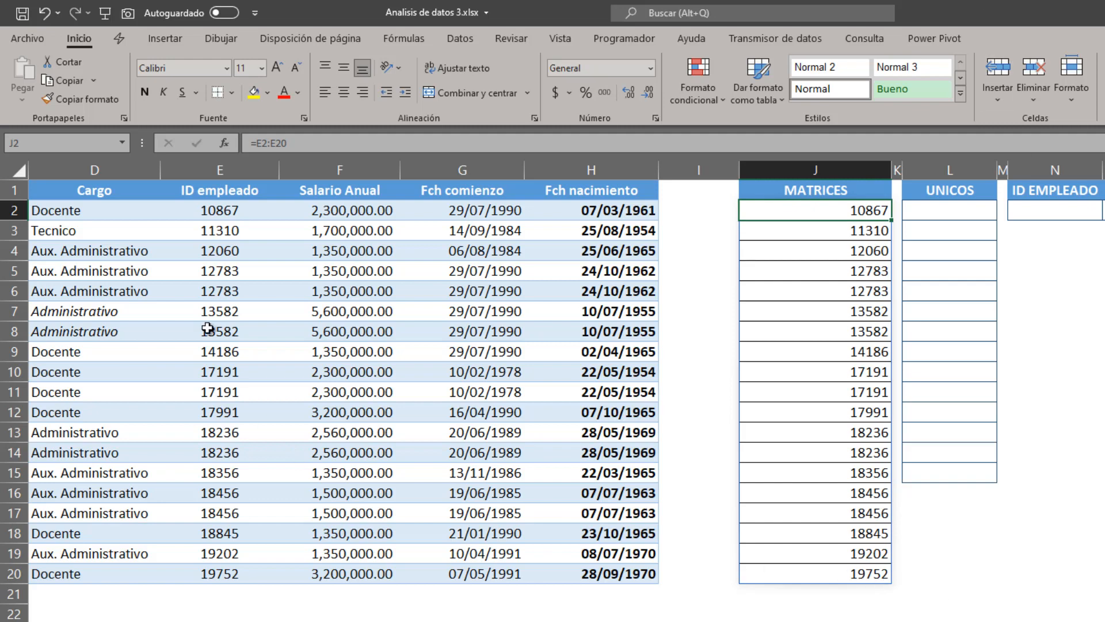
# Go down the spilled MATRICES cells from J3 and check the formula shown for each.
pyautogui.click(809, 236)
pyautogui.press('Down')
pyautogui.press('Down')
pyautogui.press('Down')
pyautogui.press('Down')
pyautogui.press('Down')
pyautogui.press('Down')
pyautogui.press('Down')
pyautogui.press('Down')
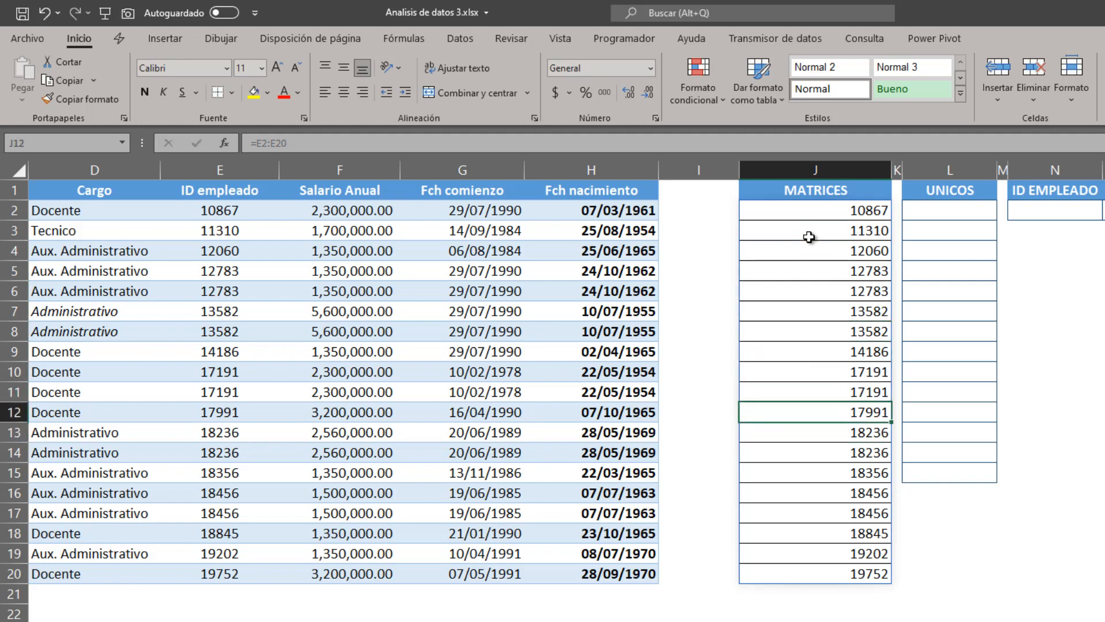
# Examine the formula in J2 and compare it with the one shown for the spilled cells down to J20.
pyautogui.doubleClick(827, 210)
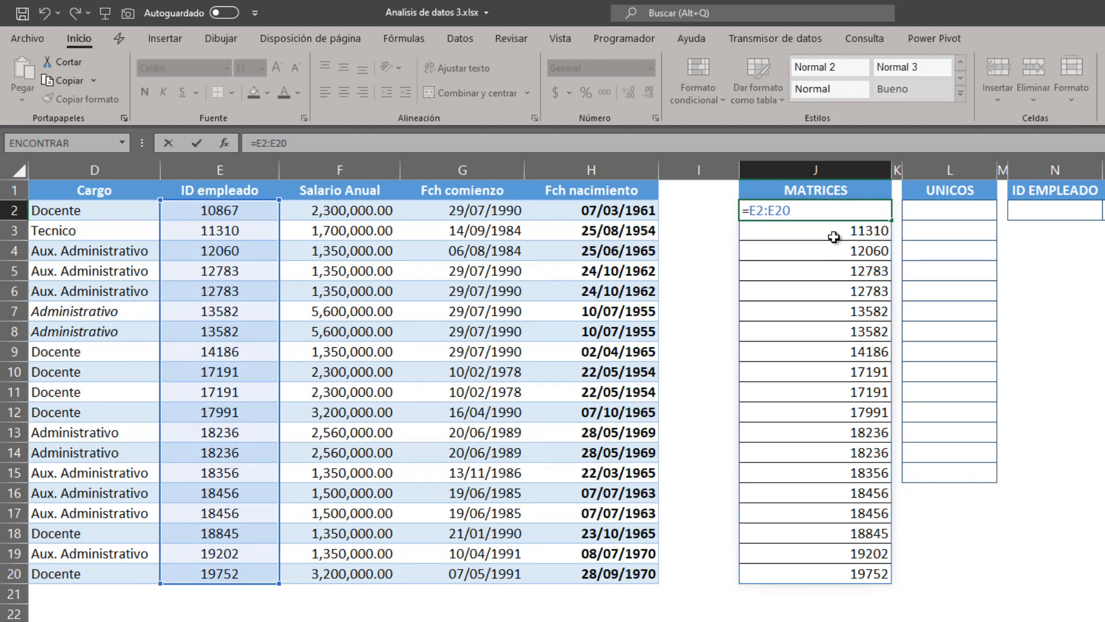
pyautogui.press('Return')
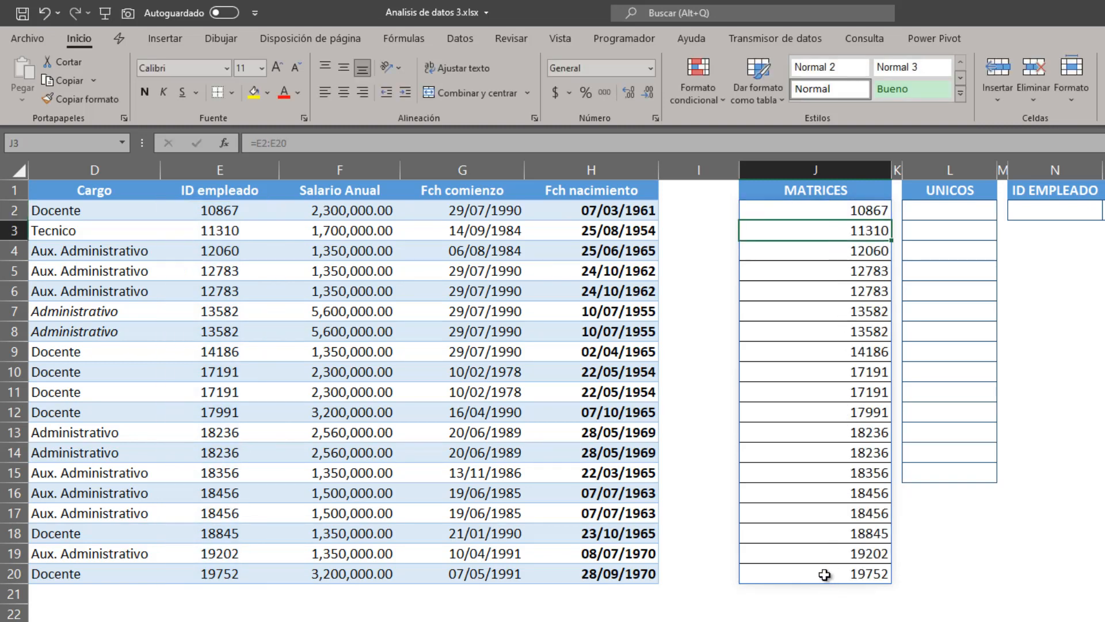
pyautogui.moveTo(824, 576); pyautogui.dragTo(815, 237)
pyautogui.click(816, 274)
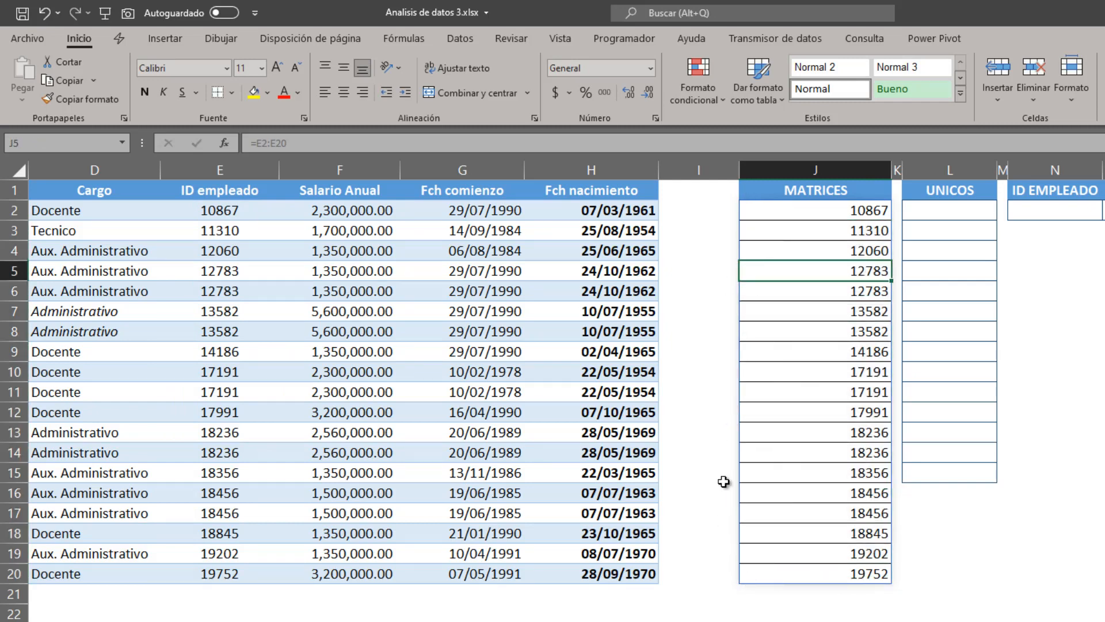
pyautogui.press('Up')
pyautogui.press('Up')
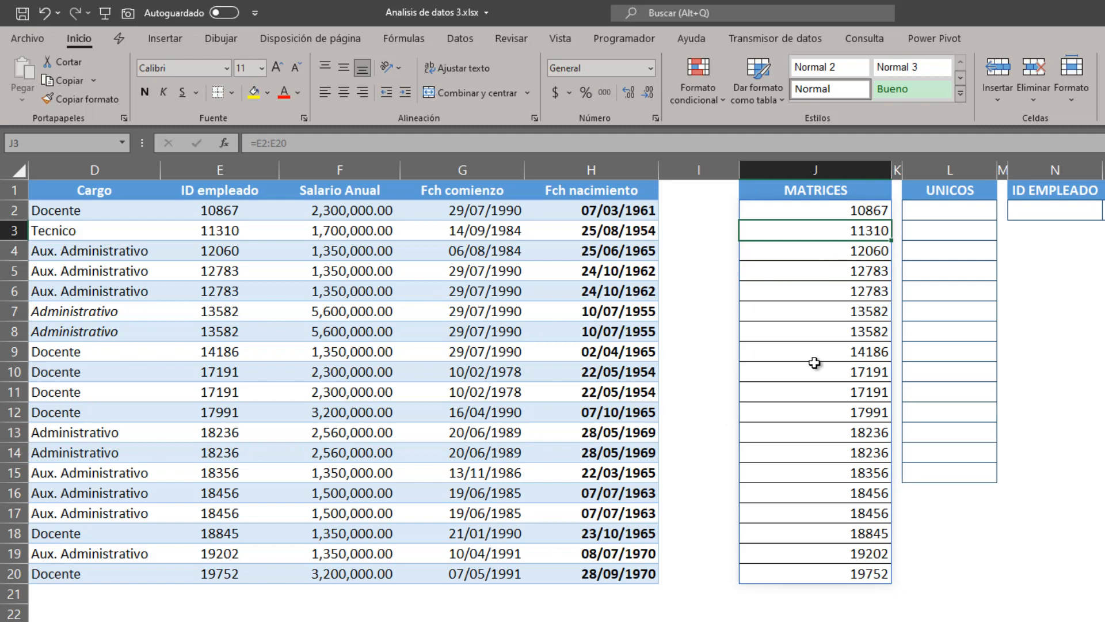
# Try to clear individual spilled cells of the MATRICES column one by one, from J4 down to J11.
pyautogui.click(796, 251)
pyautogui.press('BackSpace')
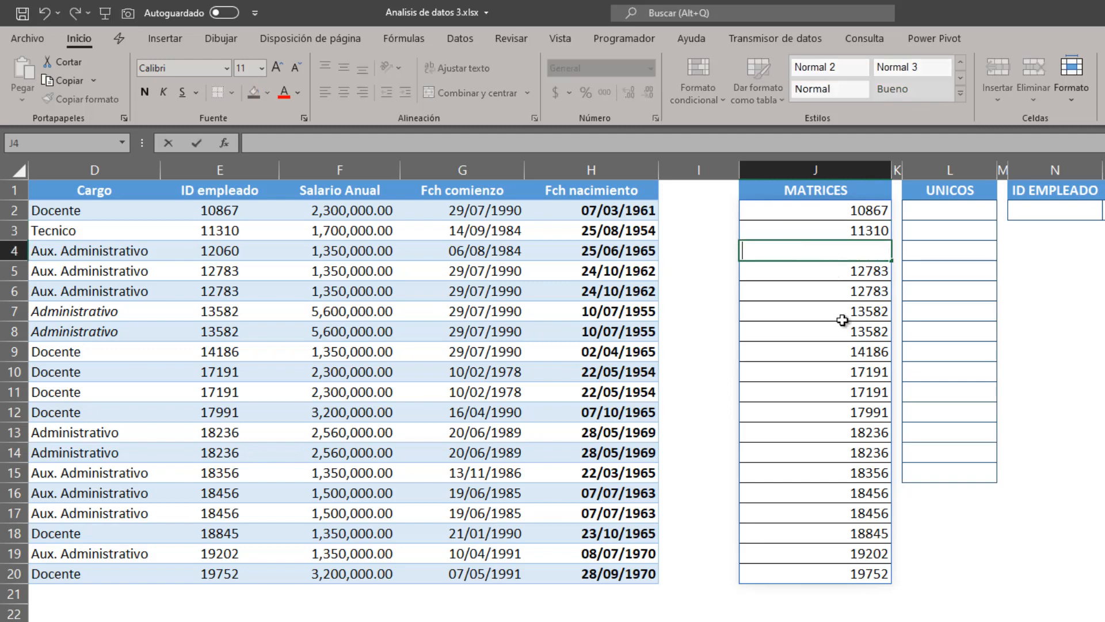
pyautogui.click(812, 271)
pyautogui.press('BackSpace')
pyautogui.click(838, 290)
pyautogui.press('BackSpace')
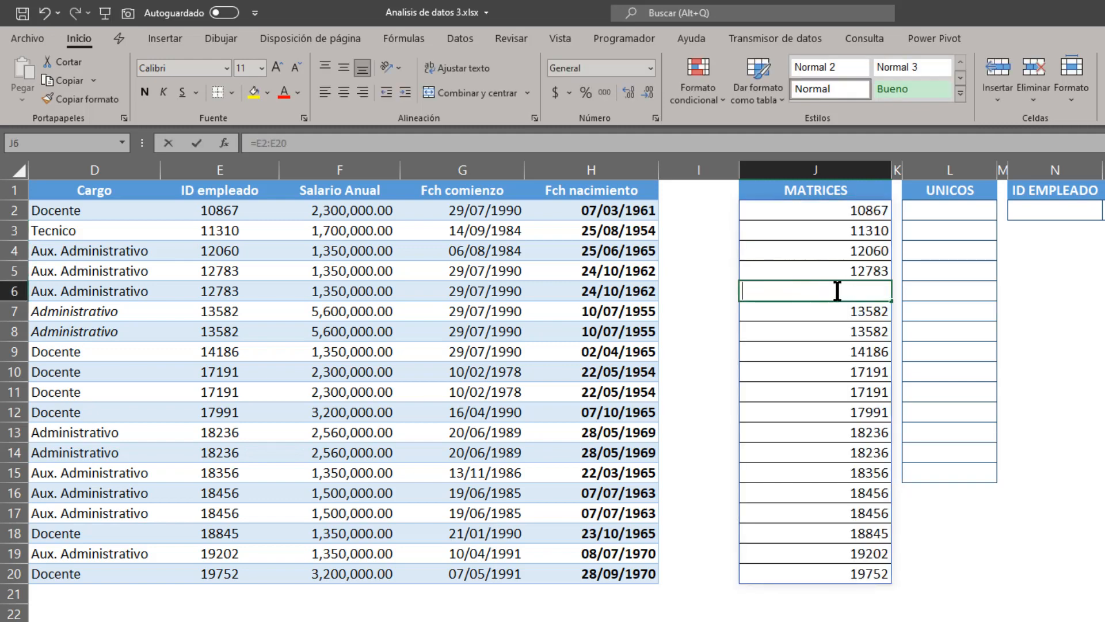
pyautogui.press('Escape')
pyautogui.click(804, 333)
pyautogui.press('BackSpace')
pyautogui.click(818, 353)
pyautogui.press('BackSpace')
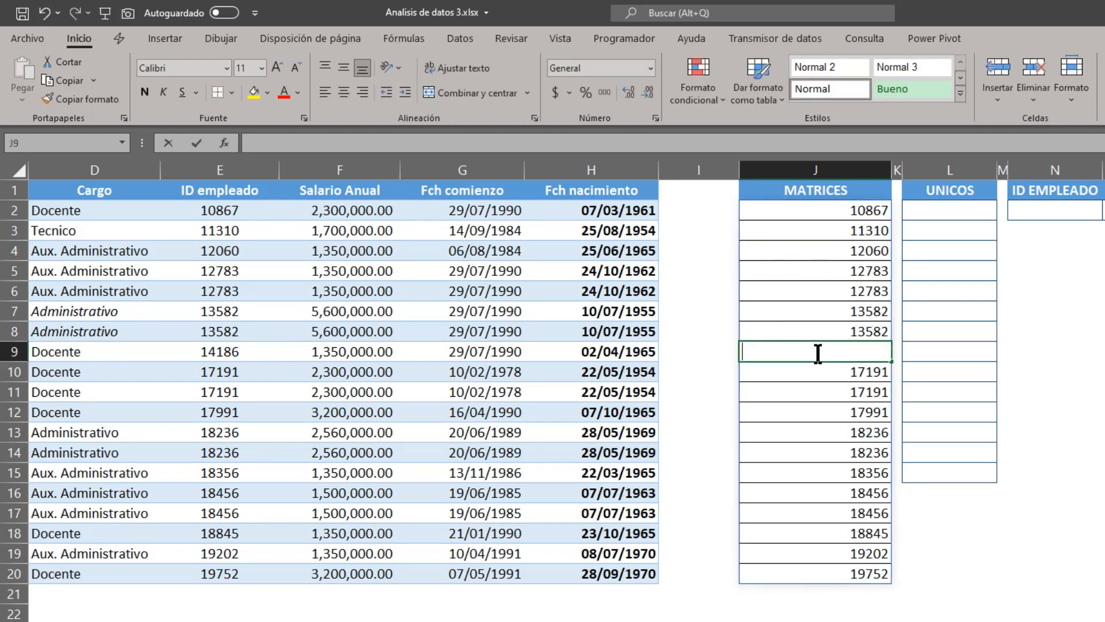
pyautogui.click(829, 371)
pyautogui.press('BackSpace')
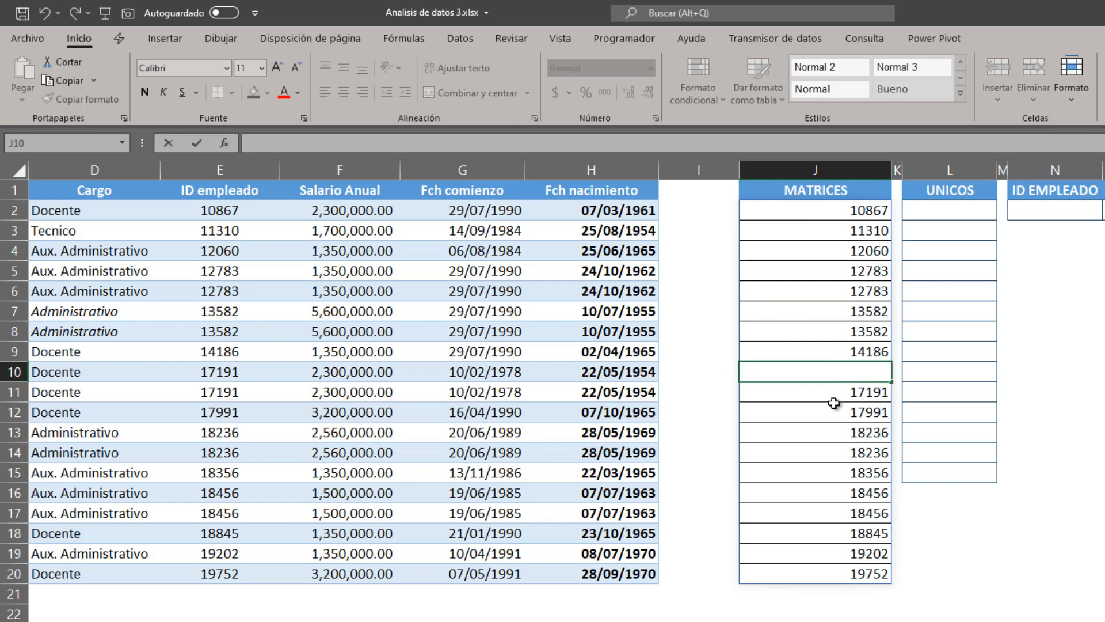
pyautogui.click(828, 392)
pyautogui.press('BackSpace')
pyautogui.click(839, 412)
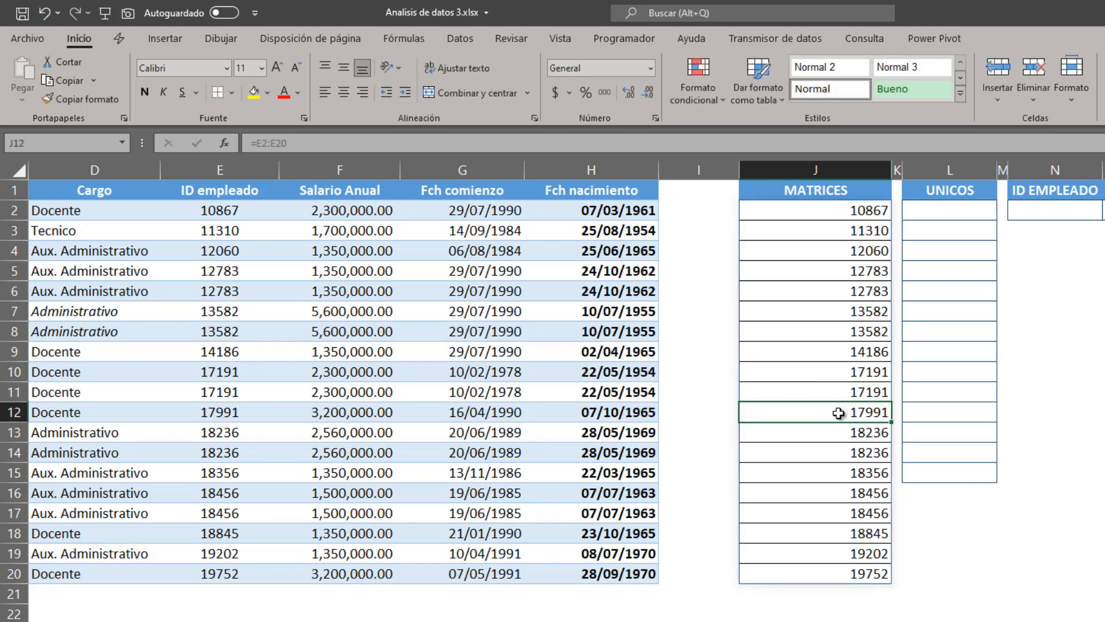
# Compare the spilled cells J3:J5 with the source formula in J2 and leave that formula as it is.
pyautogui.moveTo(810, 231); pyautogui.dragTo(813, 270)
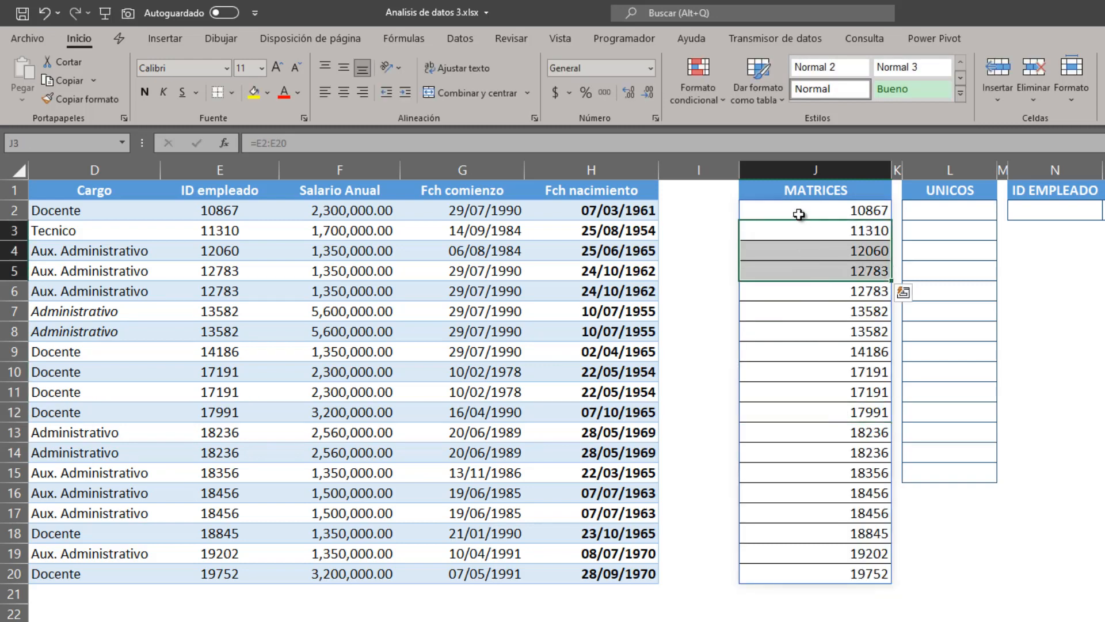
pyautogui.click(800, 213)
pyautogui.doubleClick(802, 209)
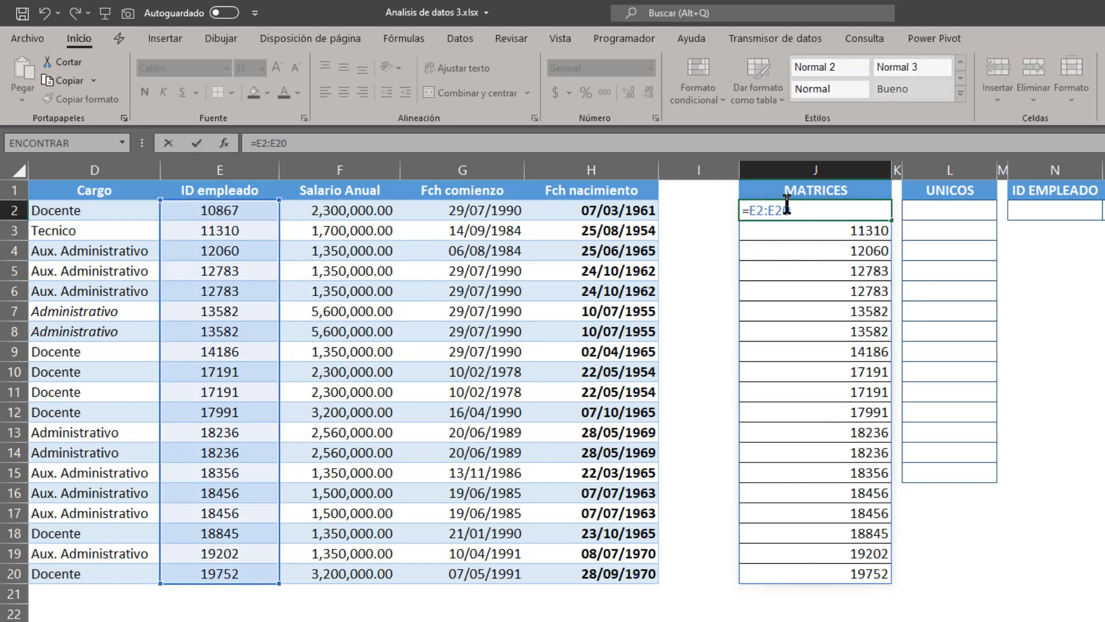
pyautogui.press('Escape')
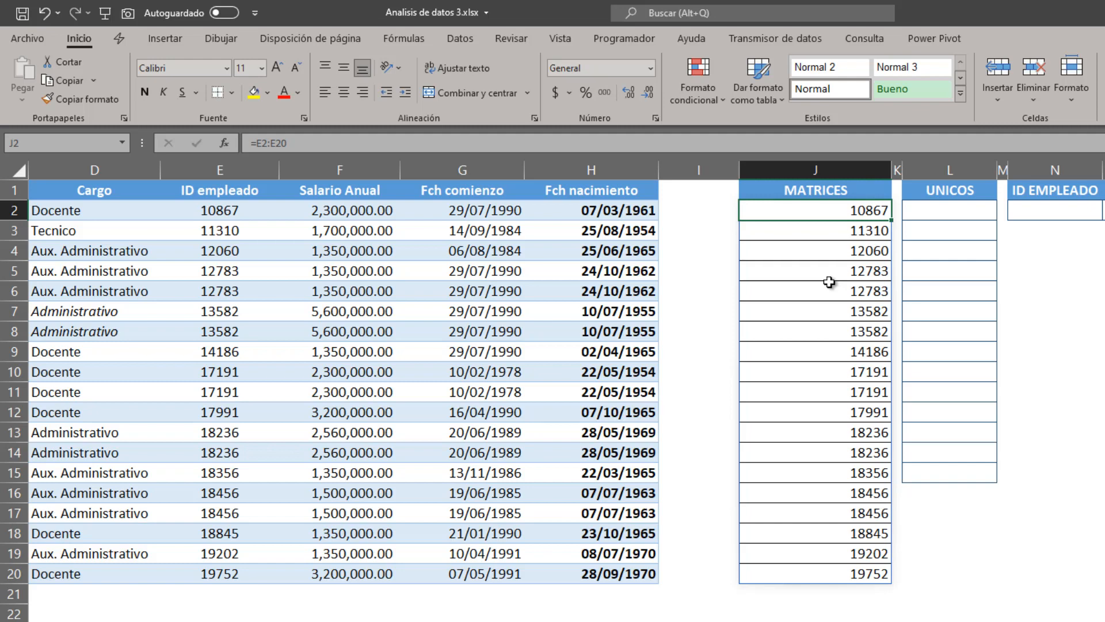
# Open spilled MATRICES cells such as J11 and J14 to check whether they contain an editable formula.
pyautogui.click(841, 396)
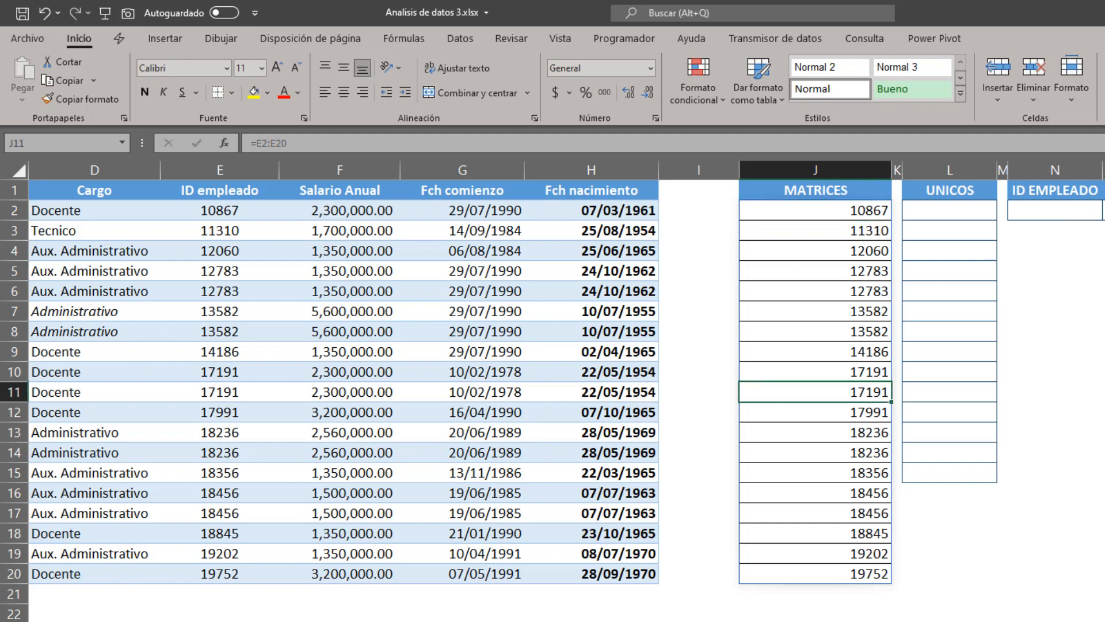
pyautogui.doubleClick(832, 386)
pyautogui.click(807, 416)
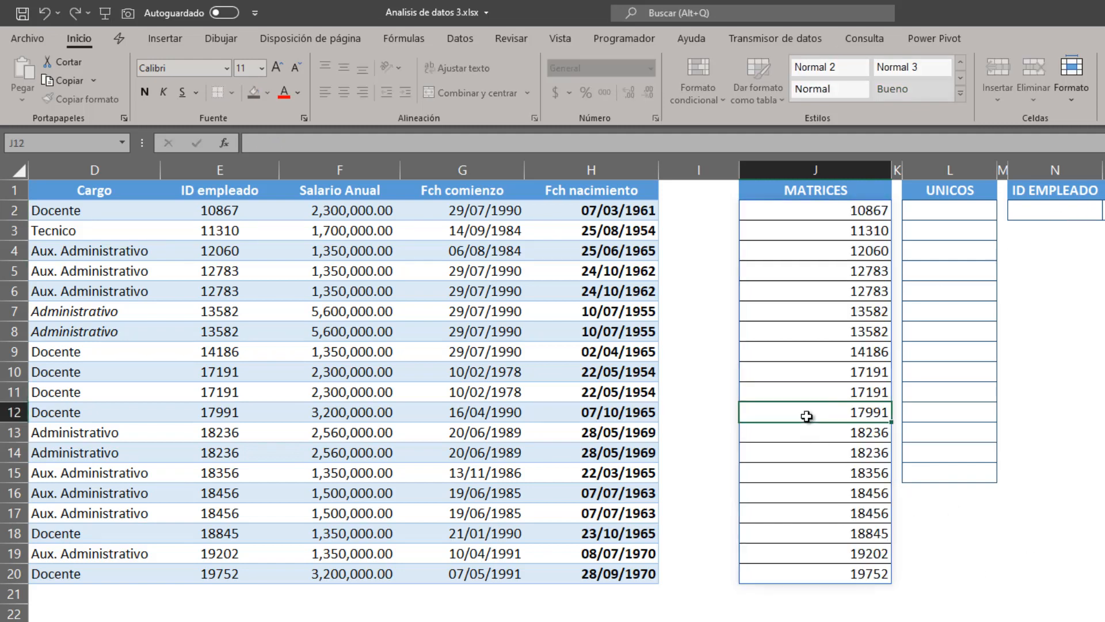
pyautogui.doubleClick(817, 458)
pyautogui.doubleClick(817, 400)
# Overwrite the spilled cell J12 with a first name to block the array, and clear it again to restore the spill.
pyautogui.click(802, 416)
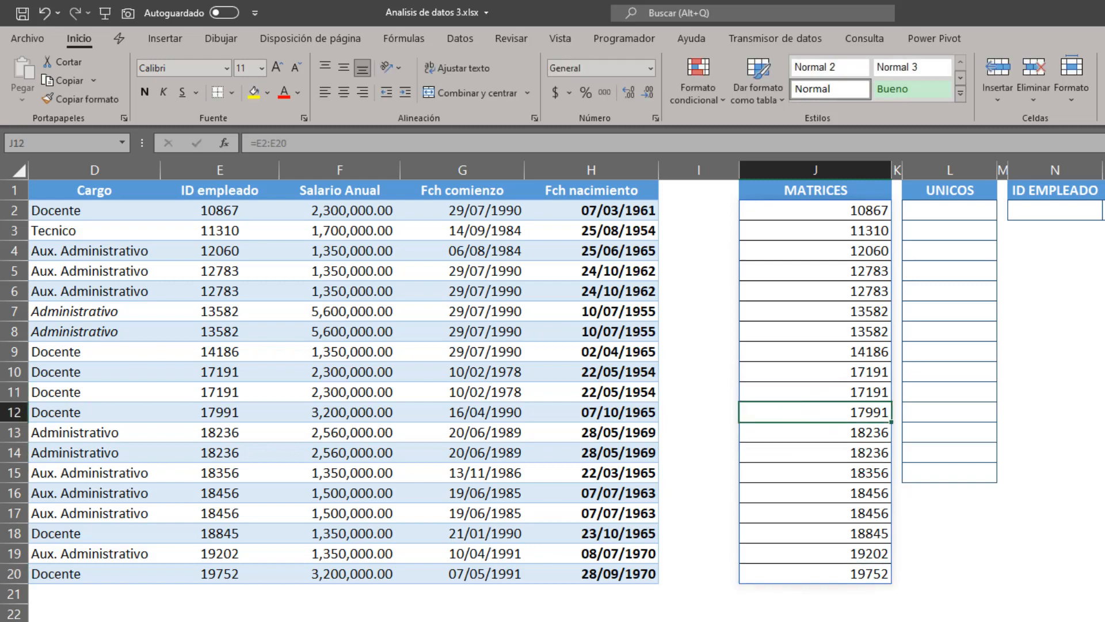
pyautogui.write('Victor')
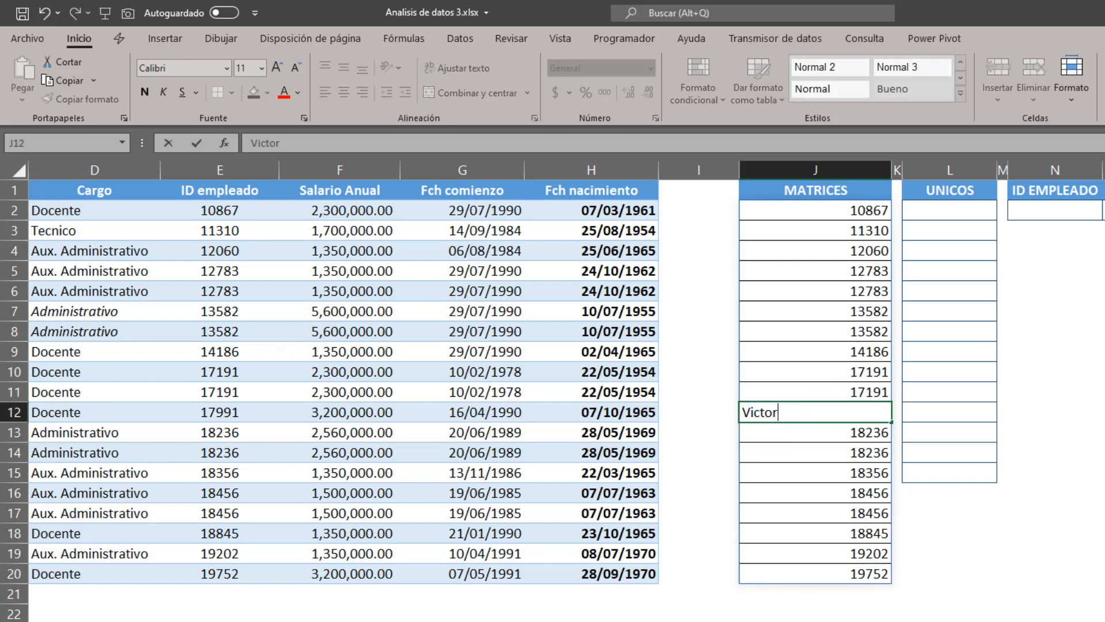
pyautogui.press('Return')
pyautogui.press('Up')
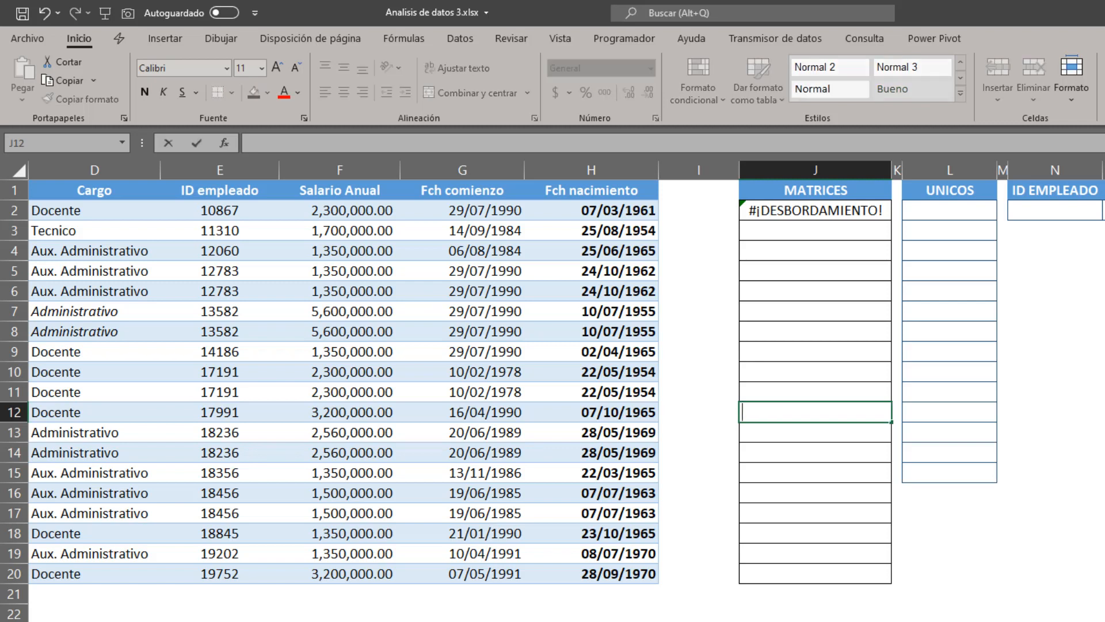
pyautogui.press('Delete')
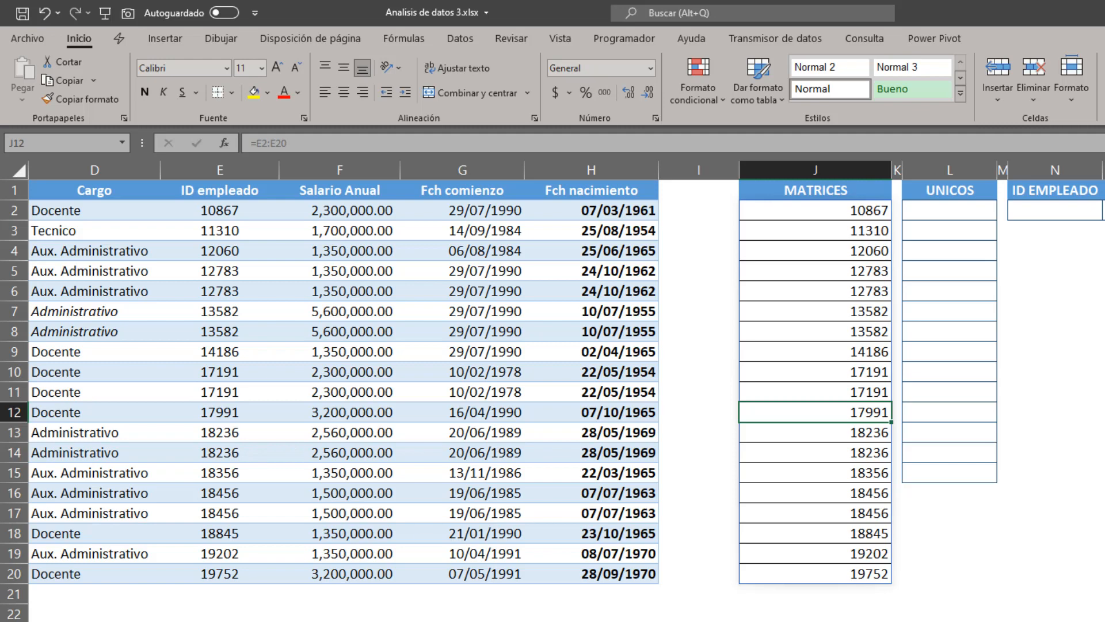
# Review E2:E20 under ID empleado and highlight the repeated IDs in E10:E11, E5:E6 and E16:E17 together.
pyautogui.hscroll(-3, 553, 380)
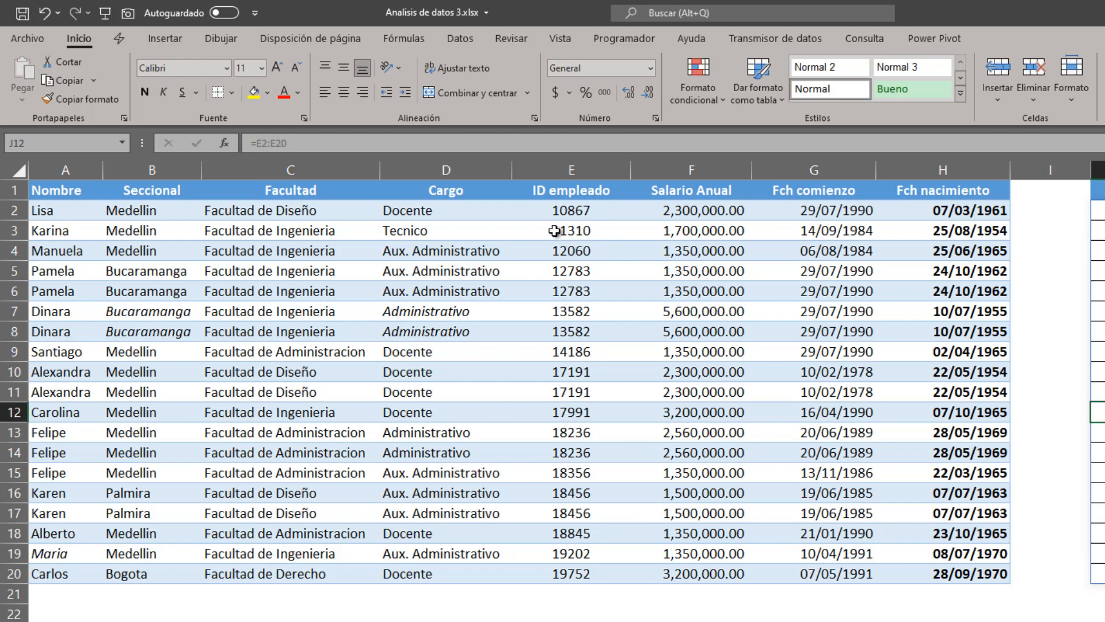
pyautogui.moveTo(564, 212); pyautogui.dragTo(575, 573)
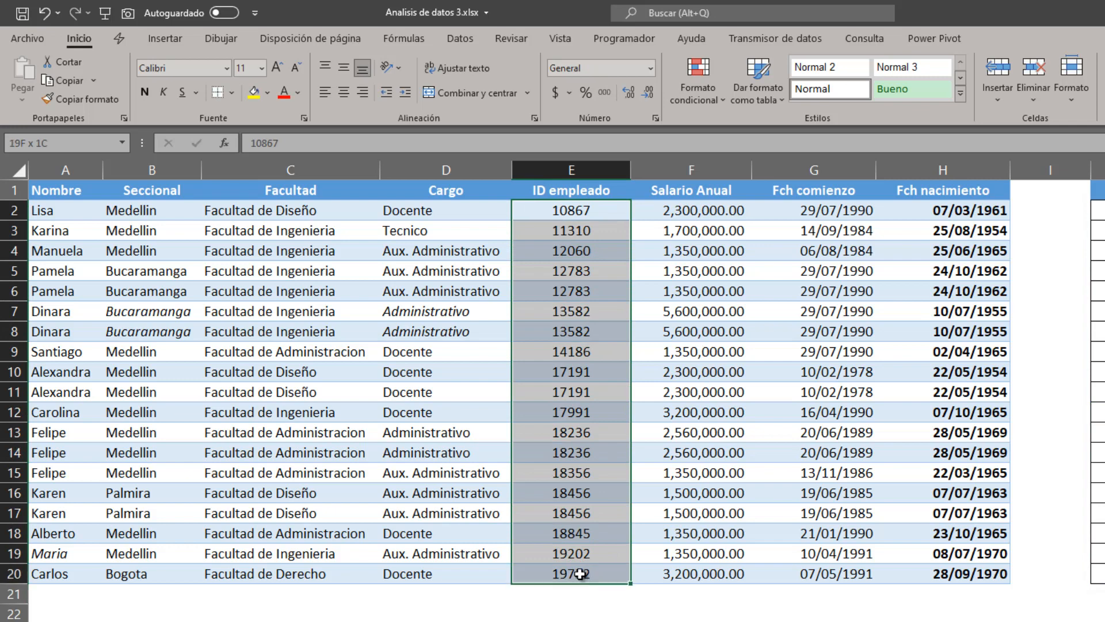
pyautogui.moveTo(600, 397); pyautogui.dragTo(605, 373)
pyautogui.keyDown('ctrl'); pyautogui.moveTo(582, 268); pyautogui.dragTo(583, 289); pyautogui.keyUp('ctrl')
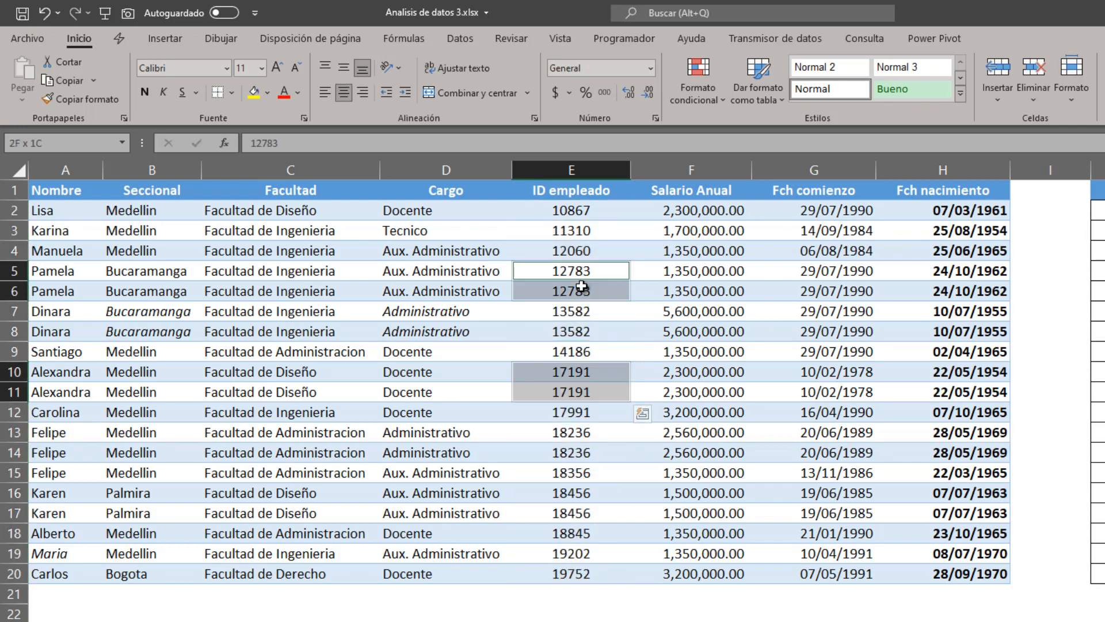
pyautogui.keyDown('ctrl'); pyautogui.moveTo(583, 500); pyautogui.dragTo(581, 523); pyautogui.keyUp('ctrl')
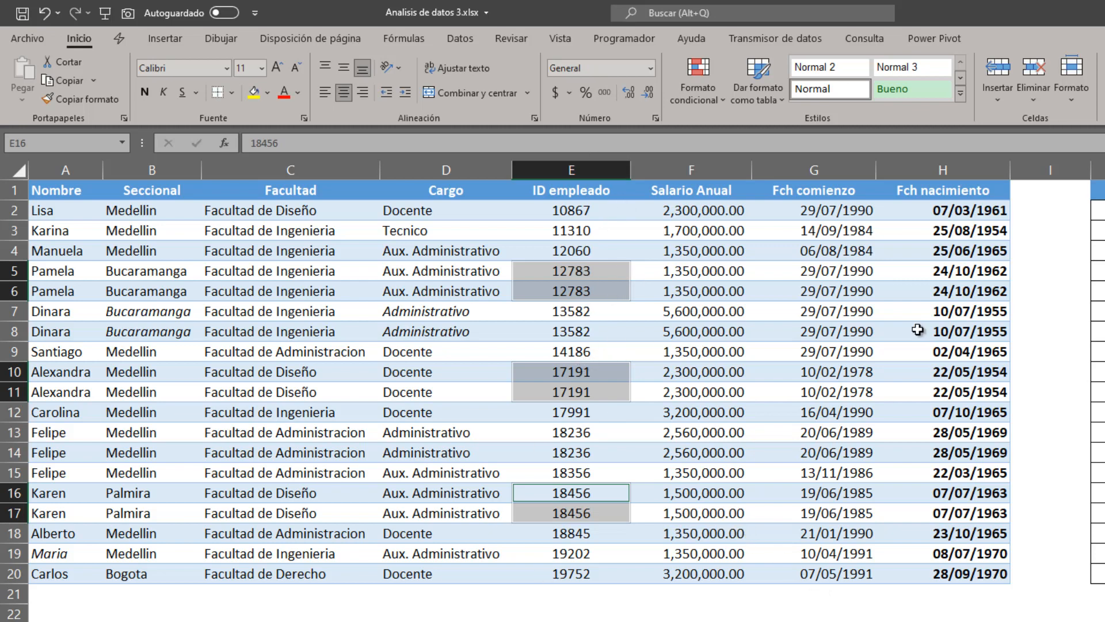
# Enter =UNICOS(E2:E20) in L2 to list the distinct employee IDs in the UNICOS column.
pyautogui.click(1104, 210)
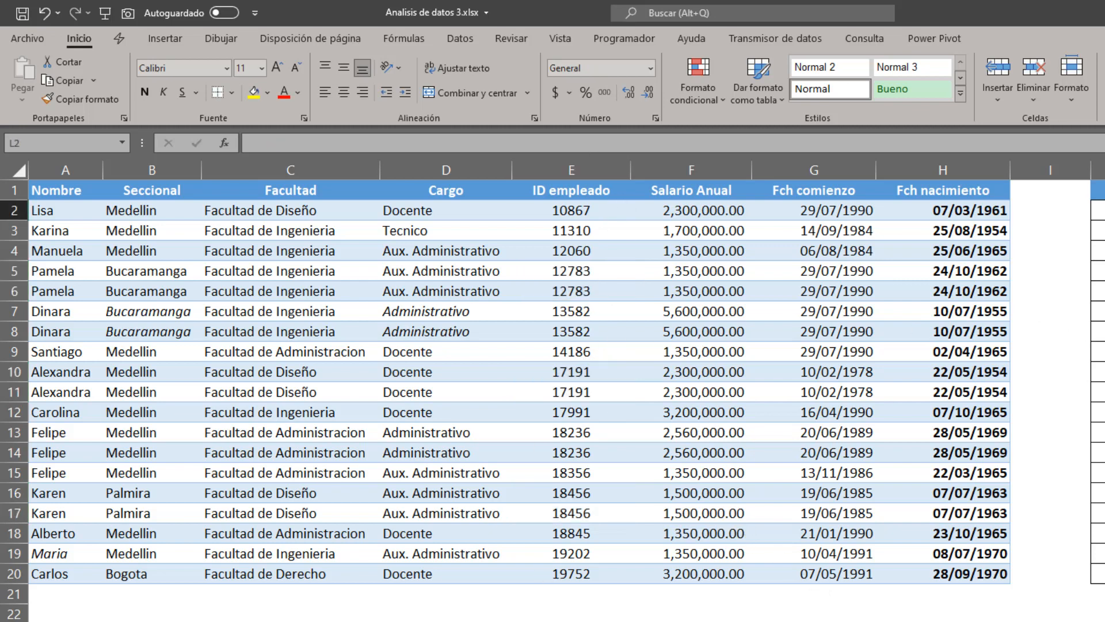
pyautogui.hscroll(6, 567, 382)
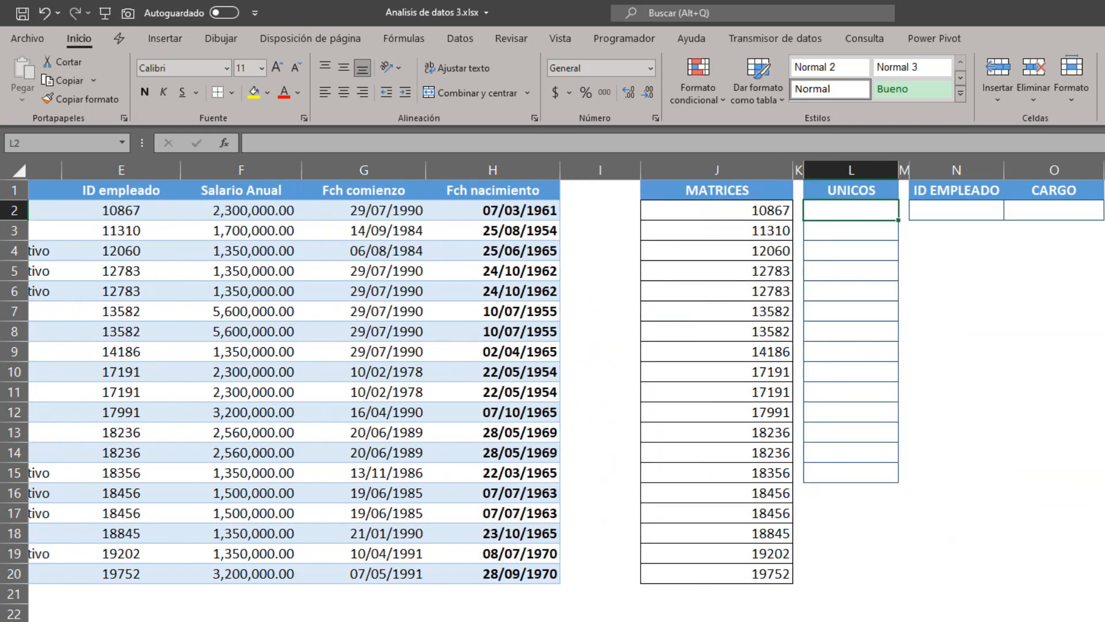
pyautogui.hscroll(1, 567, 373)
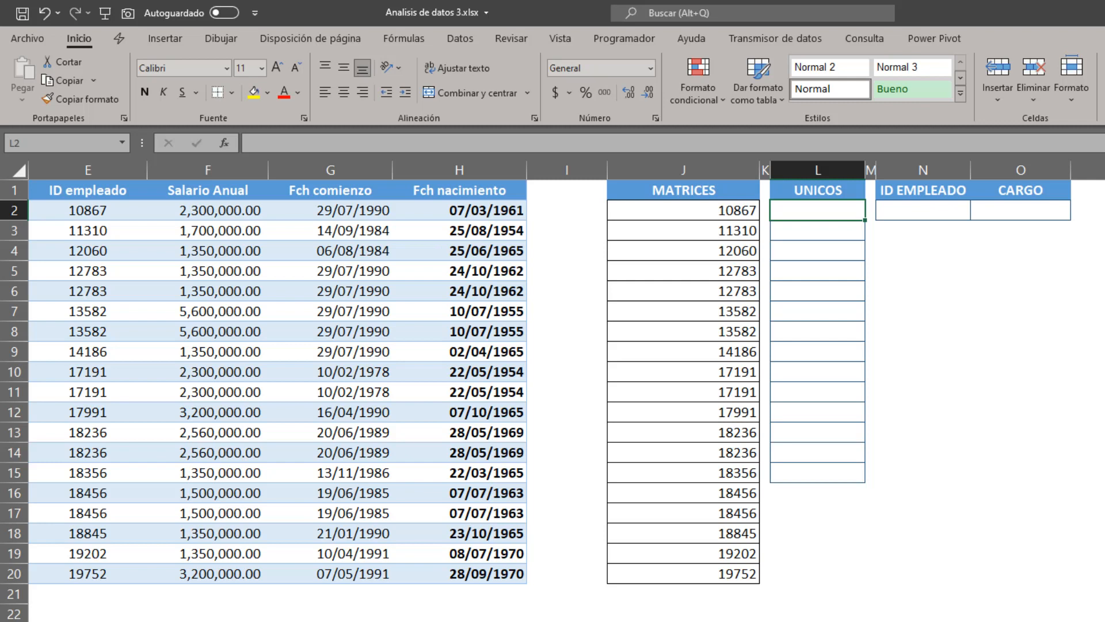
pyautogui.write('=unico')
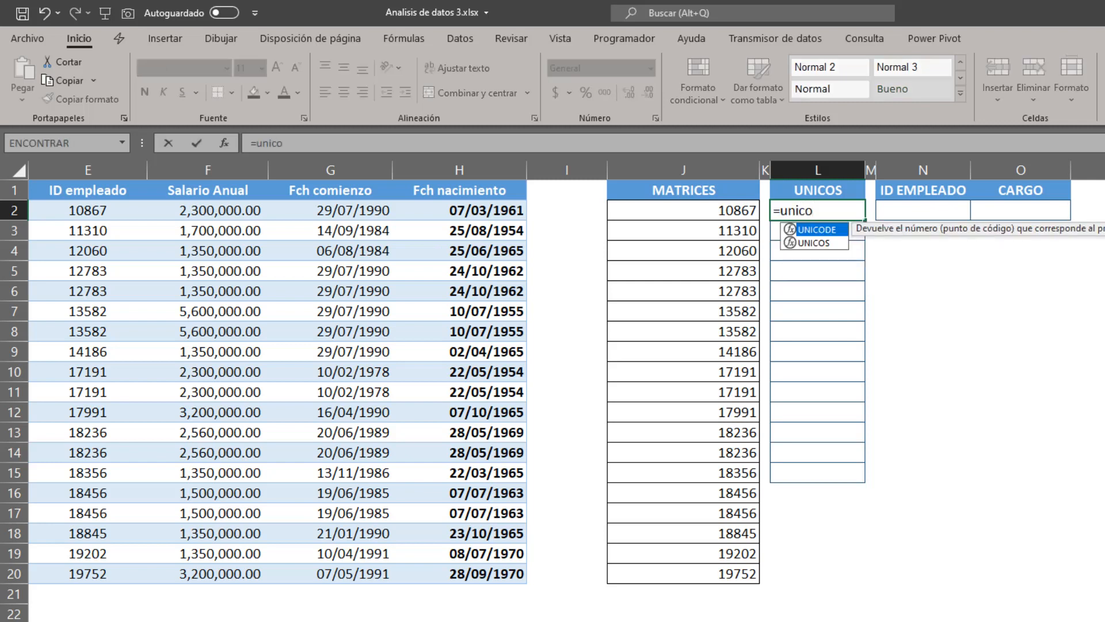
pyautogui.press('Down')
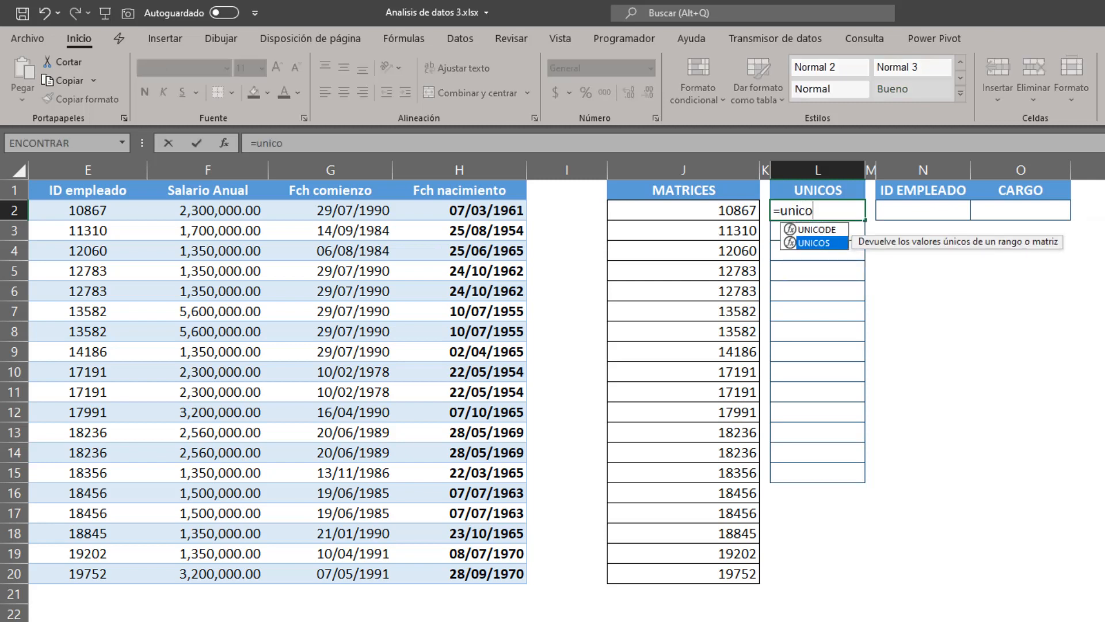
pyautogui.press('Tab')
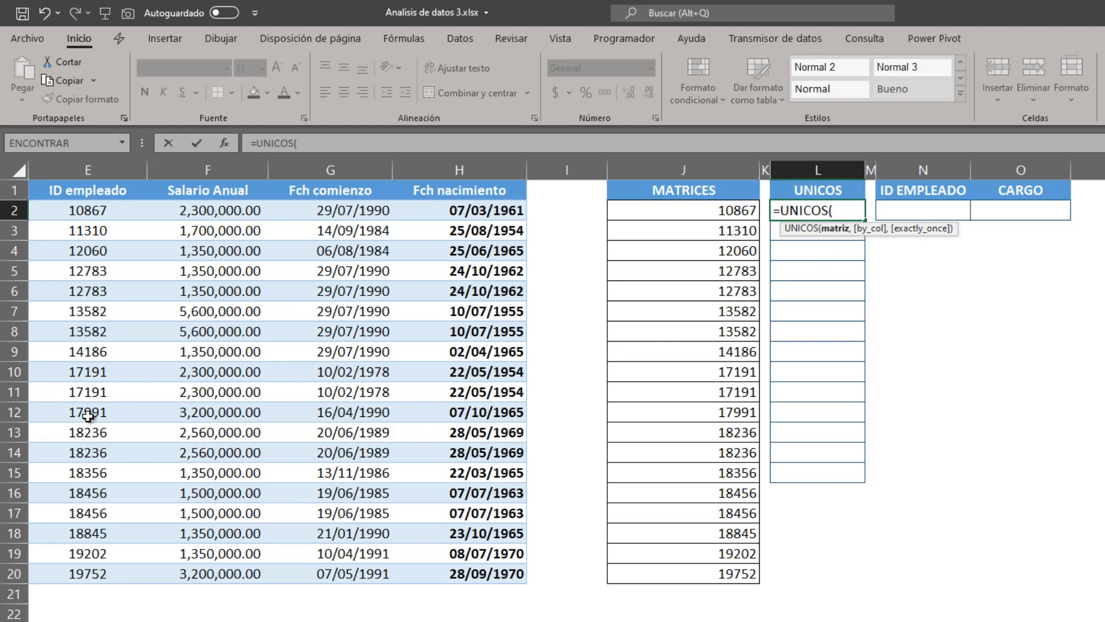
pyautogui.moveTo(99, 210); pyautogui.dragTo(115, 569)
pyautogui.write(')')
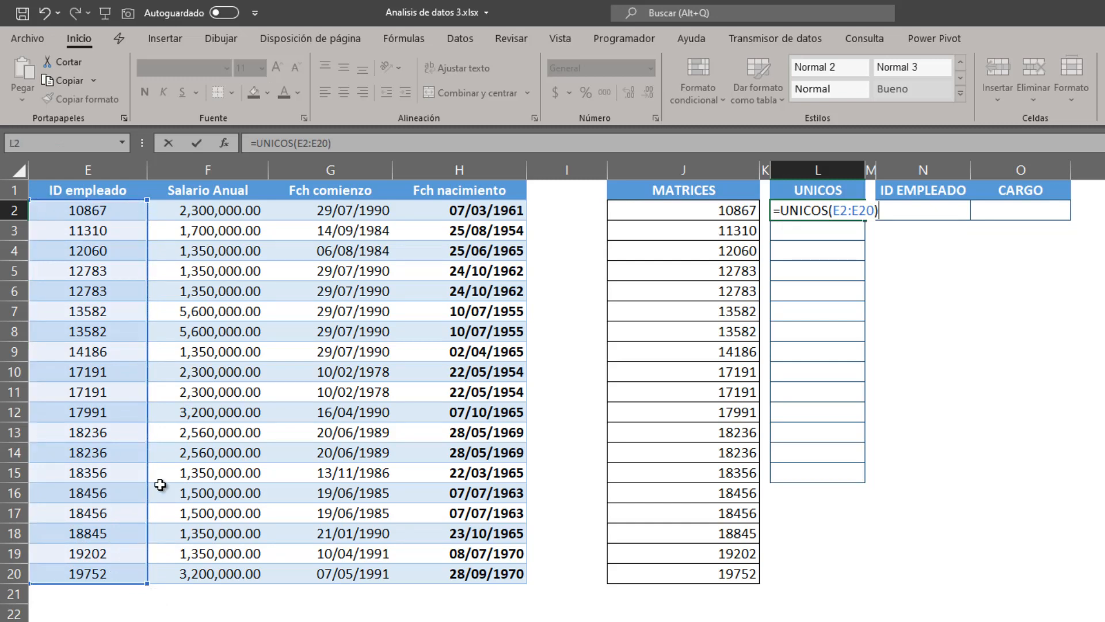
pyautogui.press('Return')
pyautogui.press('Up')
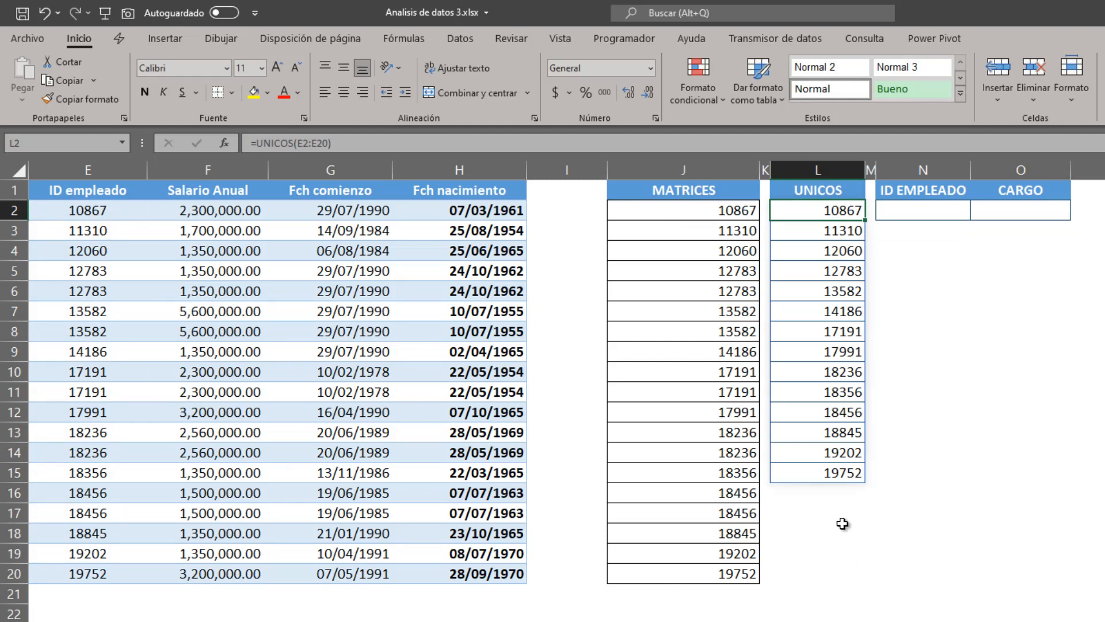
# Check the spilled UNICOS cells L3:L15 against the source formula in L2, leaving everything unchanged.
pyautogui.moveTo(814, 472); pyautogui.dragTo(815, 233)
pyautogui.click(815, 229)
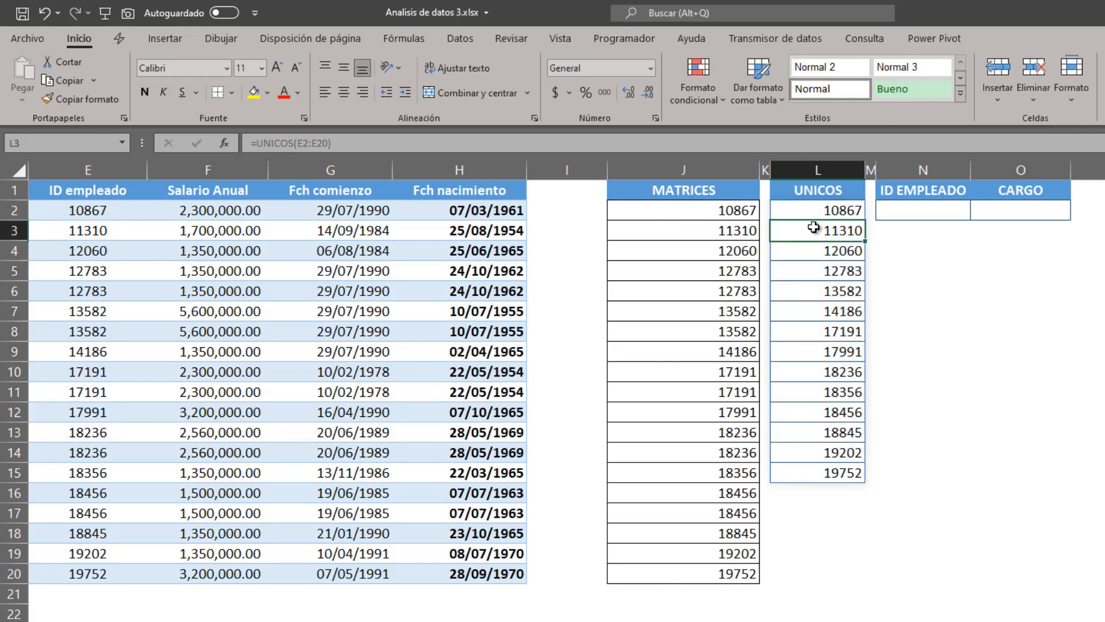
pyautogui.doubleClick(821, 211)
pyautogui.click(806, 231)
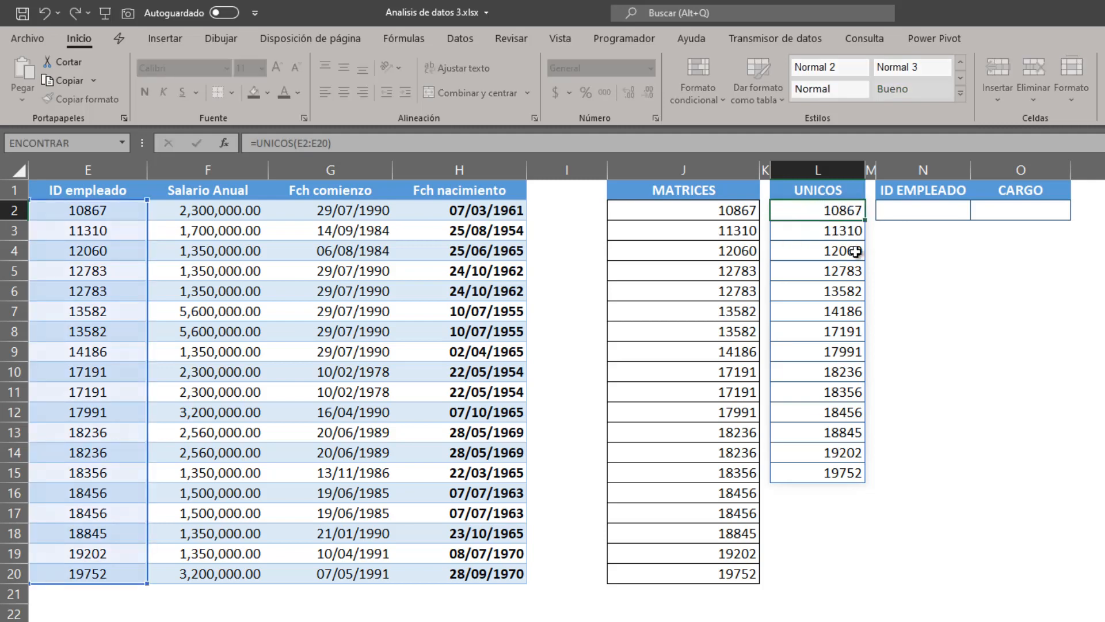
pyautogui.doubleClick(806, 230)
pyautogui.doubleClick(824, 276)
pyautogui.doubleClick(822, 340)
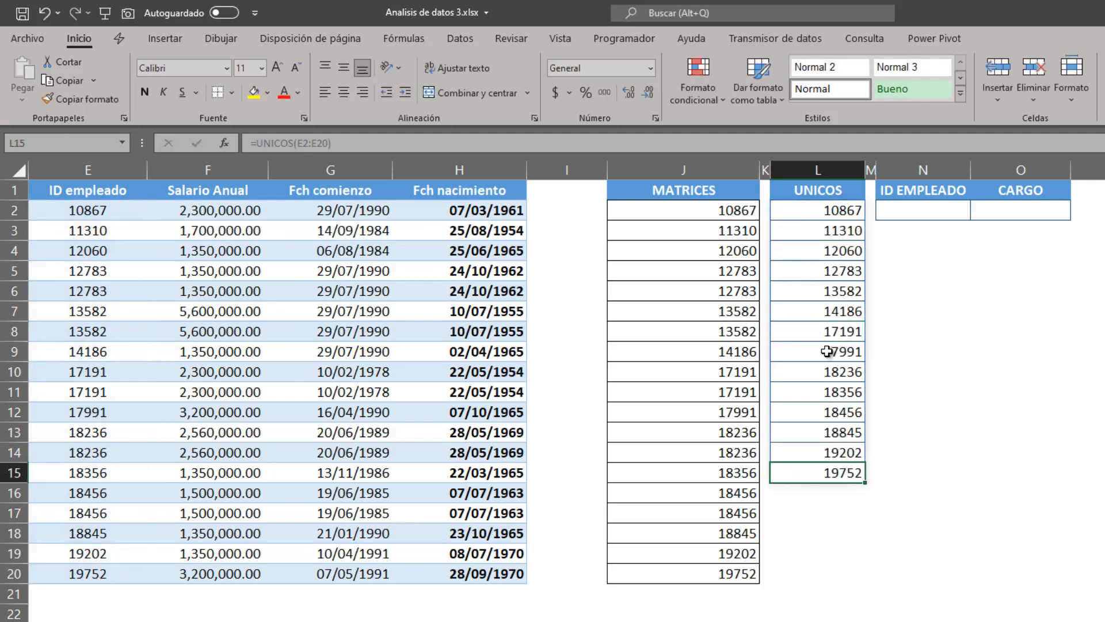
pyautogui.doubleClick(820, 209)
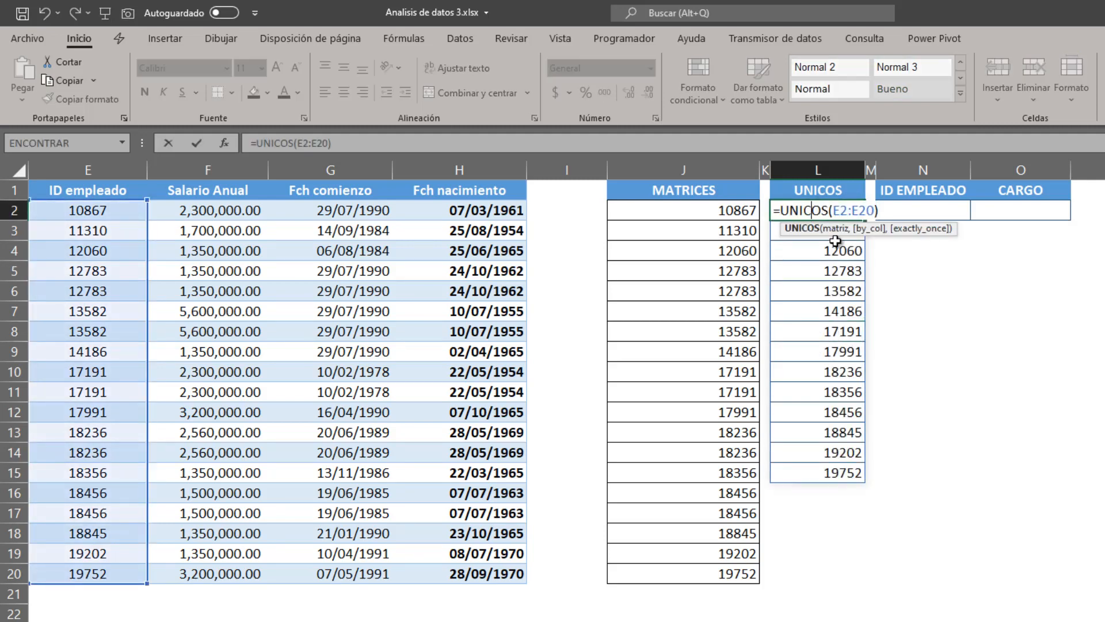
pyautogui.press('Escape')
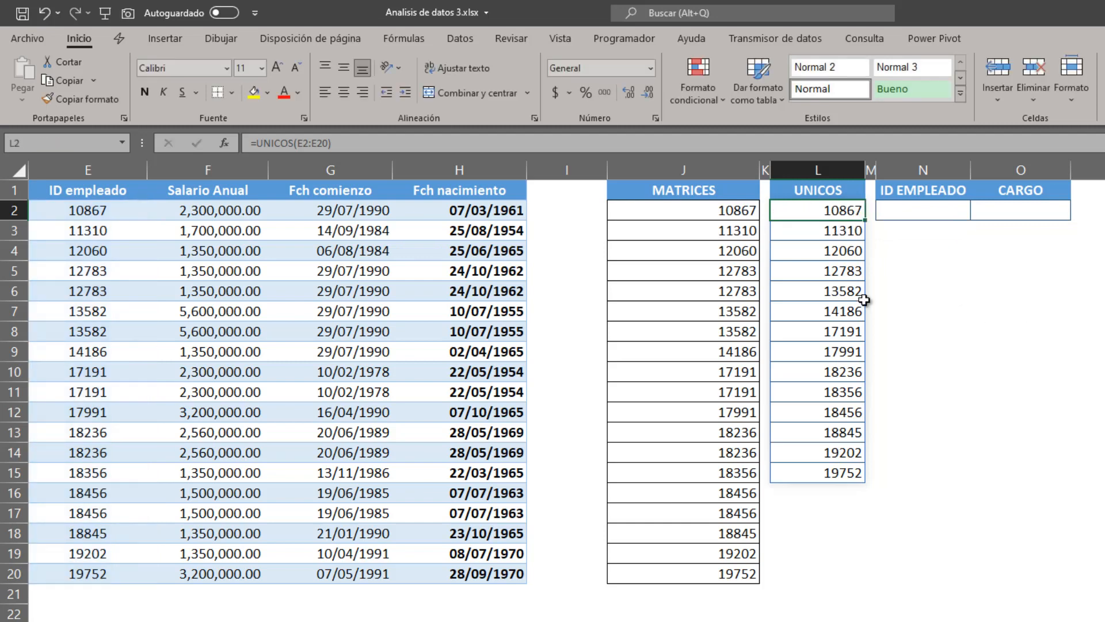
# Select the spilled UNICOS list in L2:L15 and examine the Cargo and ID empleado columns of the employee table.
pyautogui.click(833, 233)
pyautogui.moveTo(833, 248); pyautogui.dragTo(850, 212)
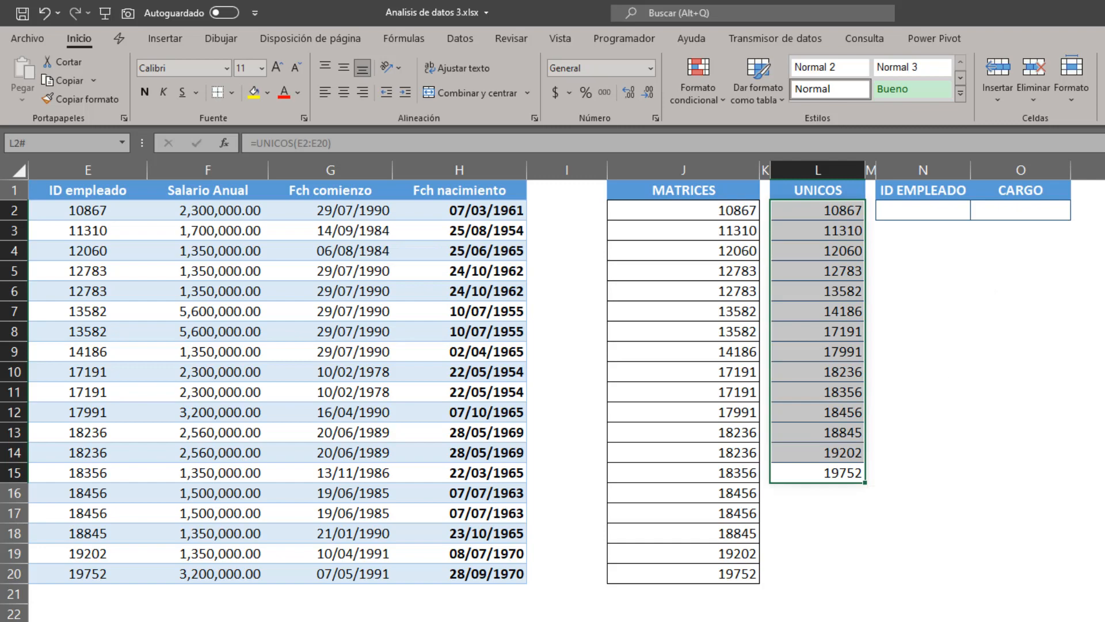
pyautogui.hscroll(-6, 566, 373)
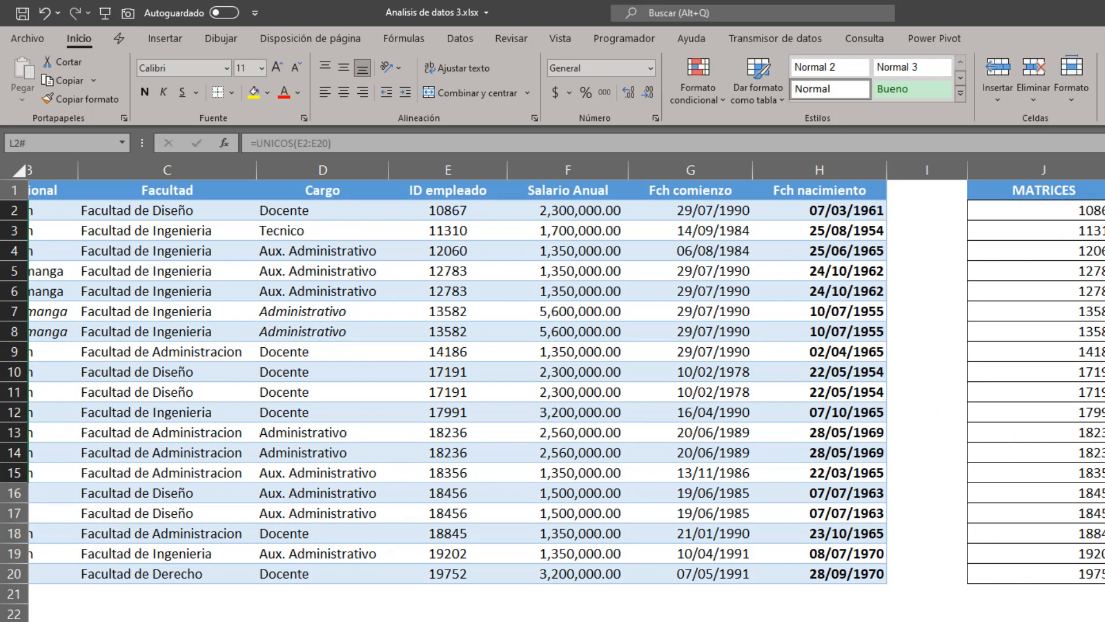
pyautogui.hscroll(2, 566, 373)
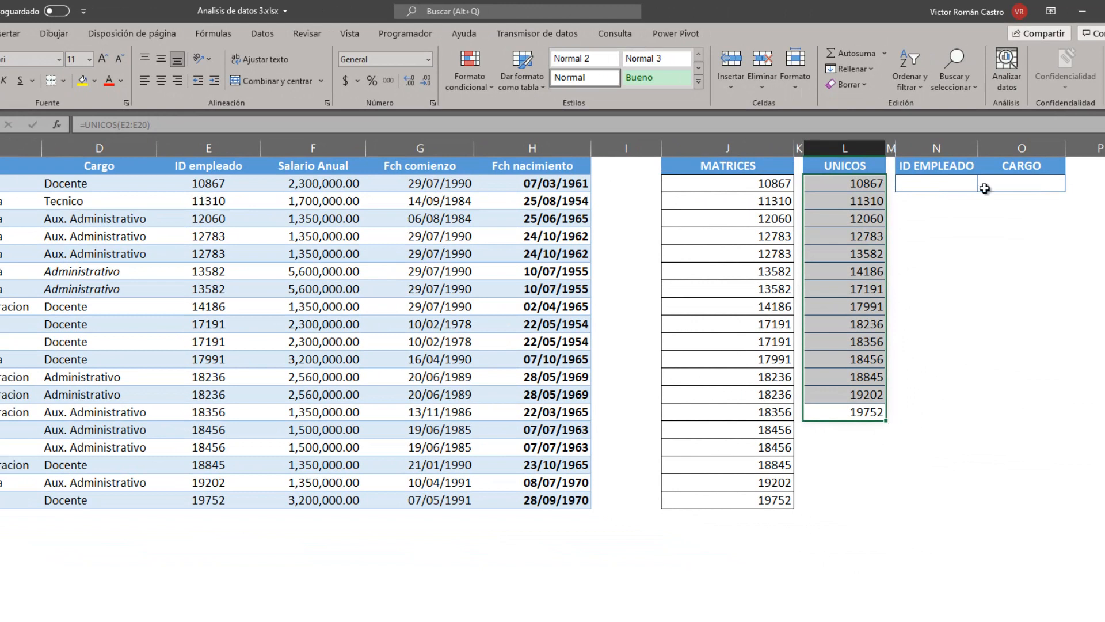
# Enter the first employee's ID from E2 into N2 under ID EMPLEADO.
pyautogui.click(947, 183)
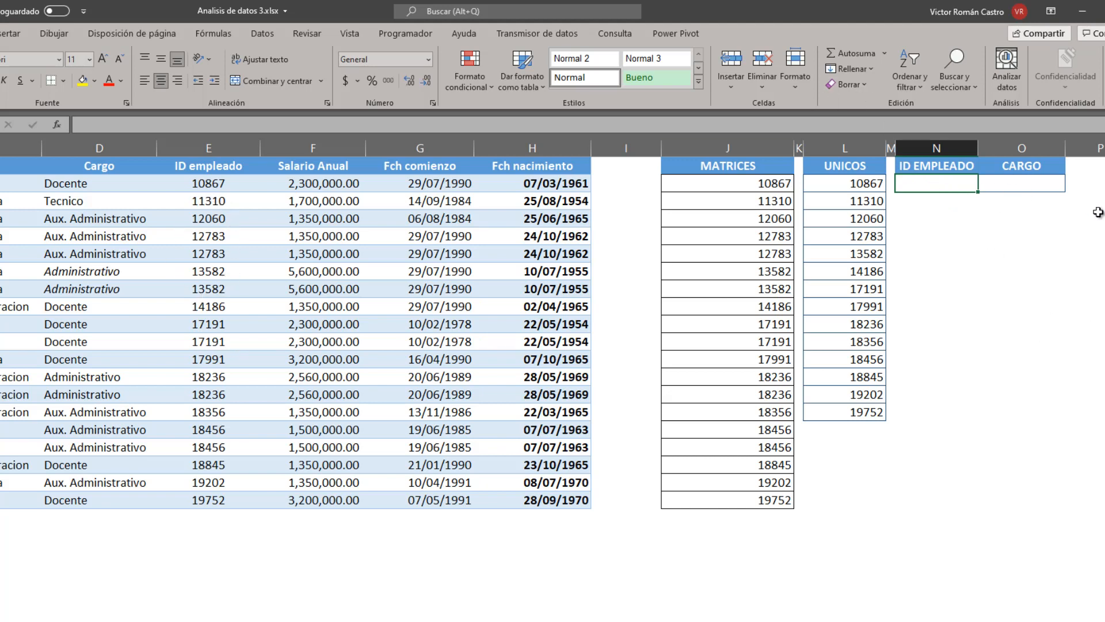
pyautogui.write('10867')
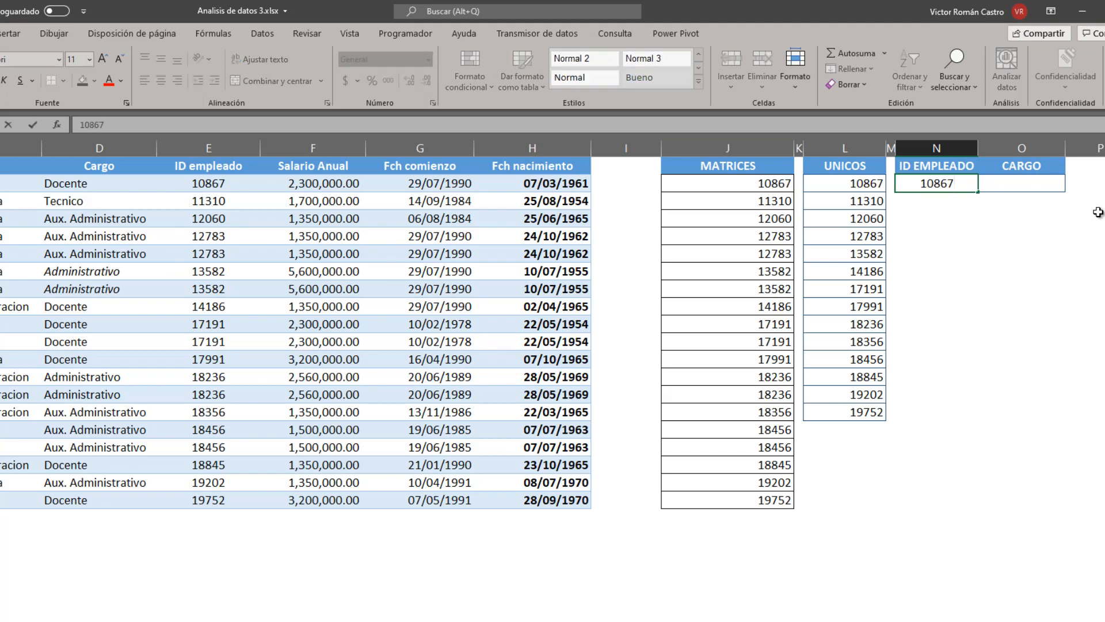
pyautogui.click(1035, 188)
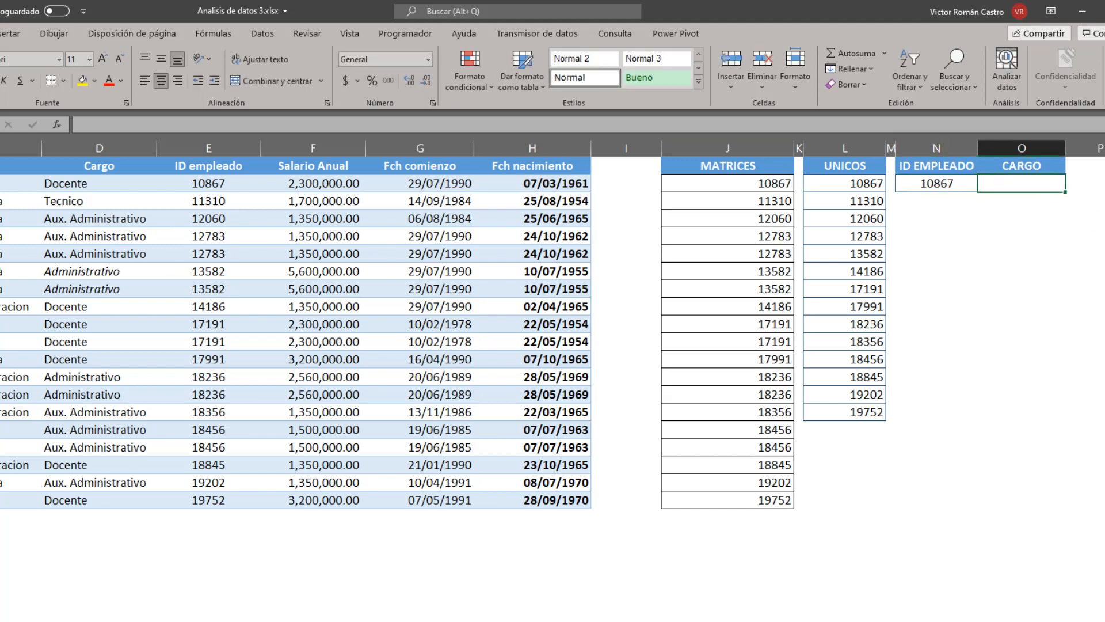
# Begin a BUSCARV formula in O2 under CARGO with N2 as the lookup value.
pyautogui.write('=')
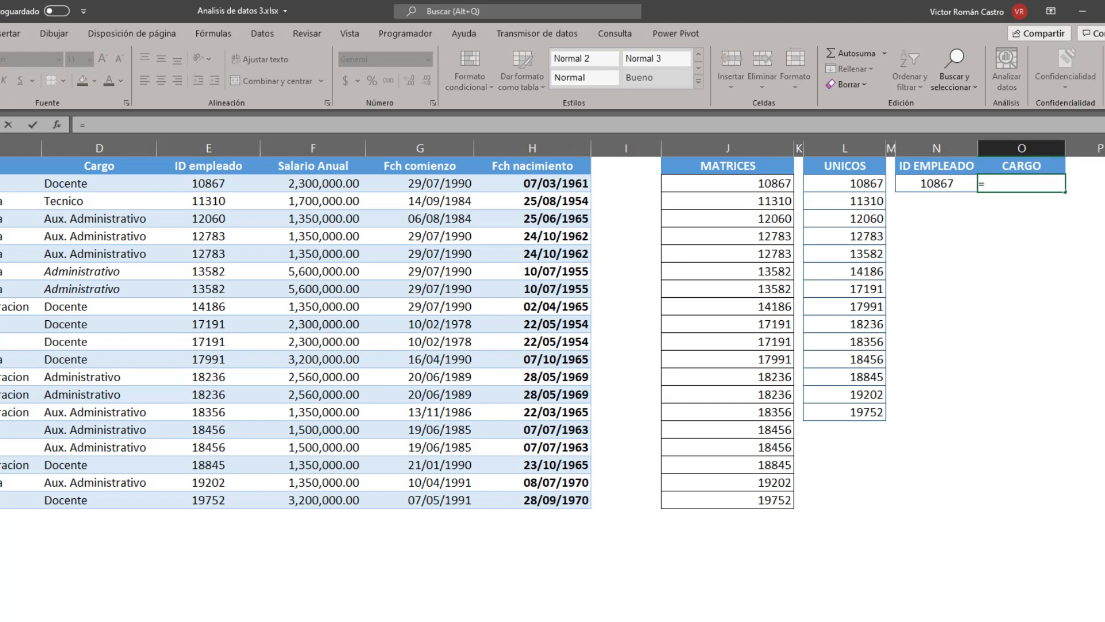
pyautogui.write('bus')
pyautogui.press('Down')
pyautogui.press('Down')
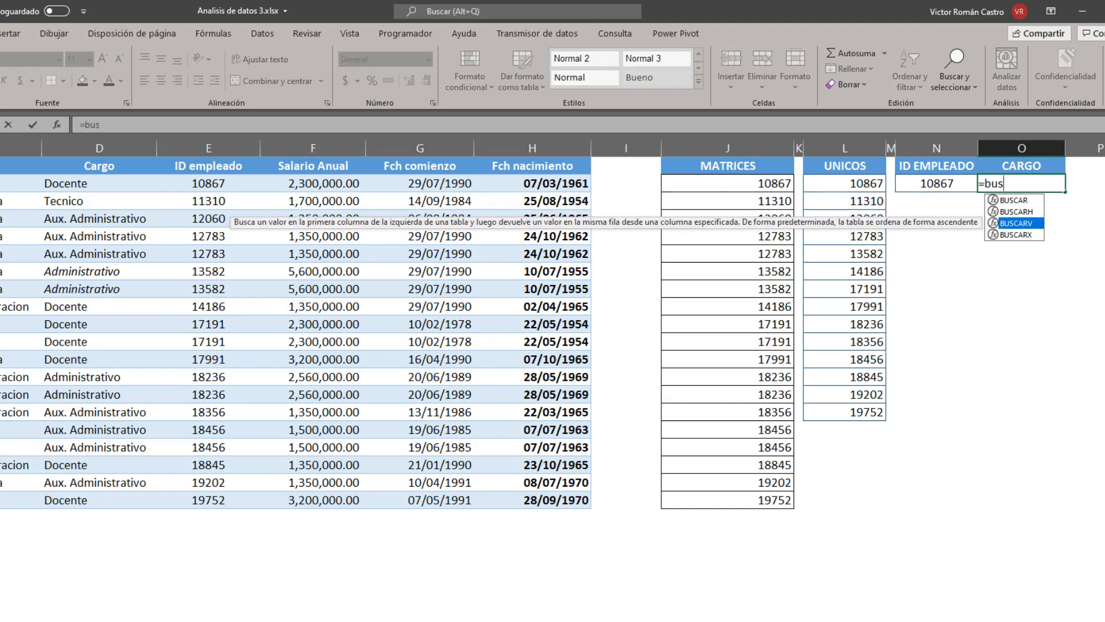
pyautogui.press('Tab')
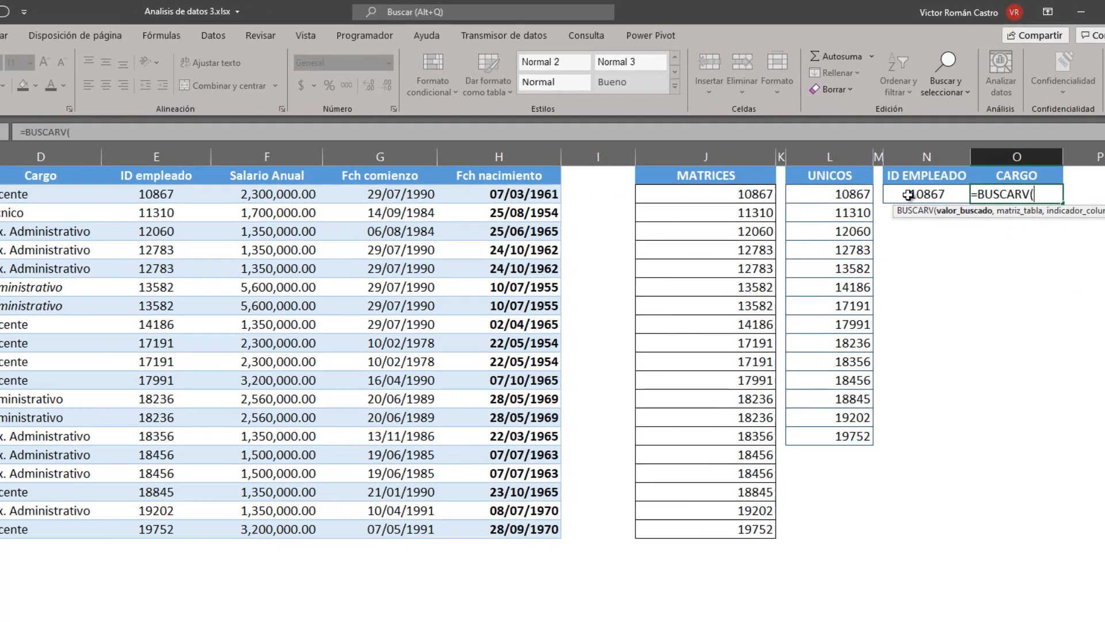
pyautogui.click(921, 185)
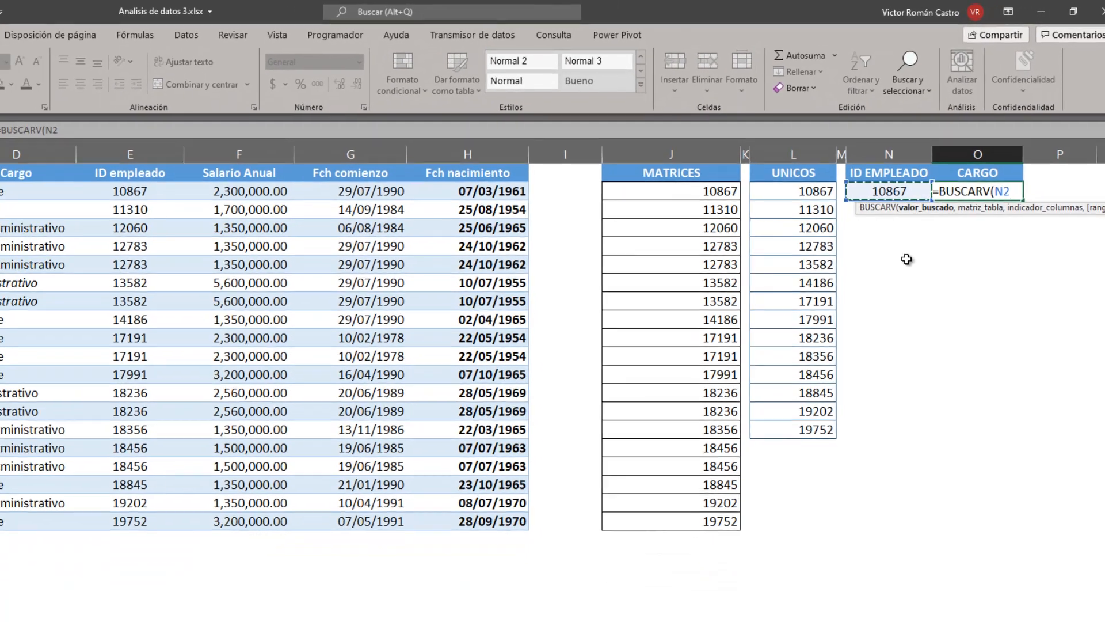
pyautogui.write(',')
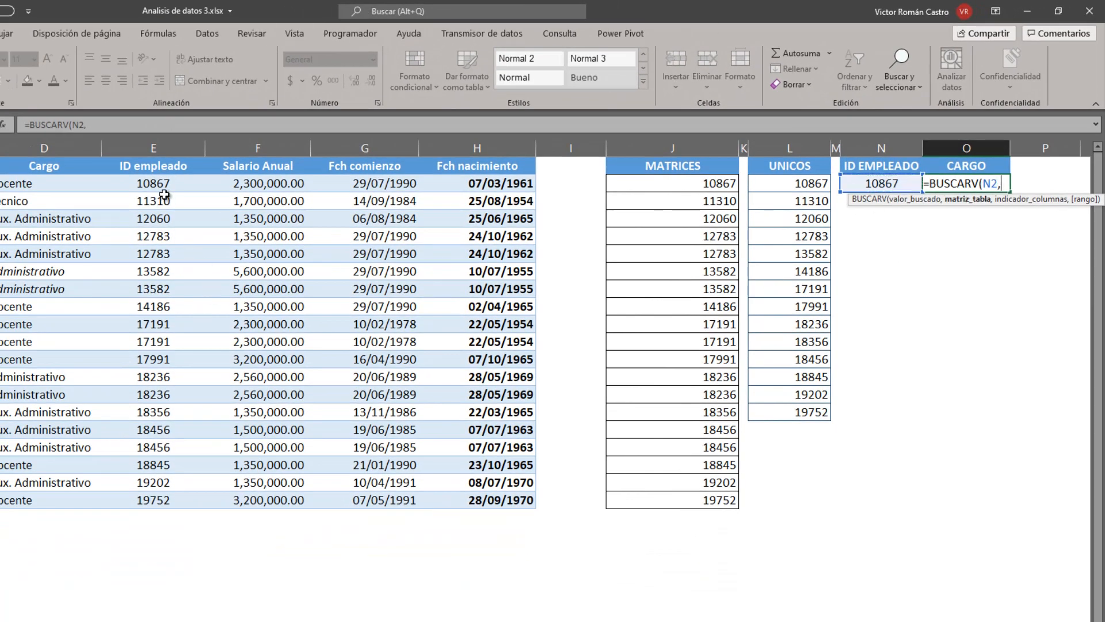
# Complete the BUSCARV formula with absolute table range $E$2:$H$20, column index 2 and exact match FALSO.
pyautogui.moveTo(154, 180); pyautogui.dragTo(463, 501)
pyautogui.press('F4')
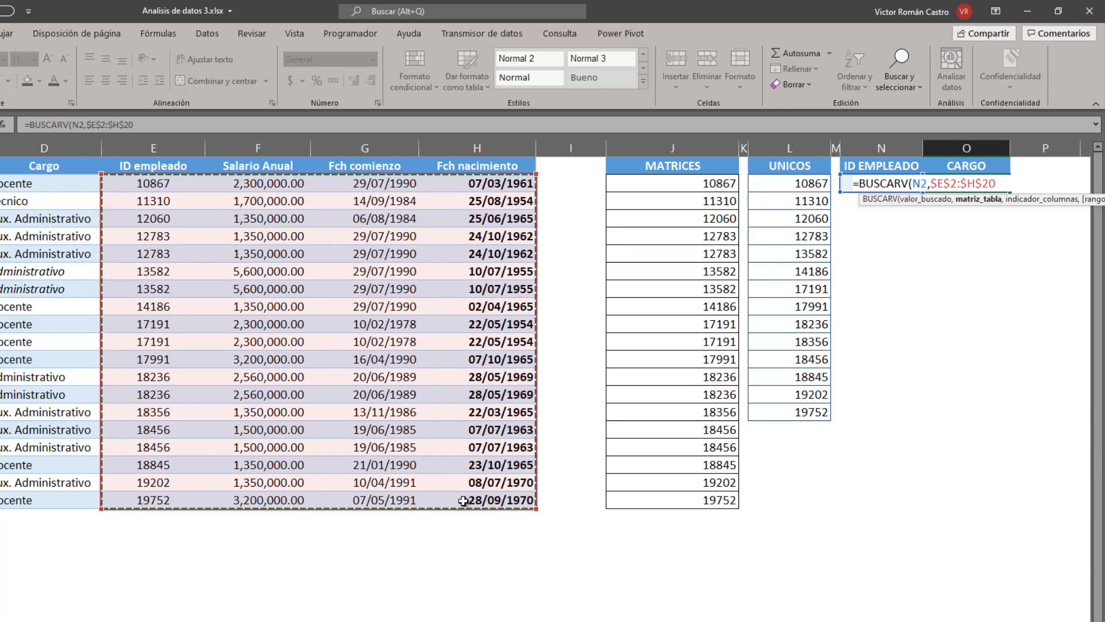
pyautogui.write(',')
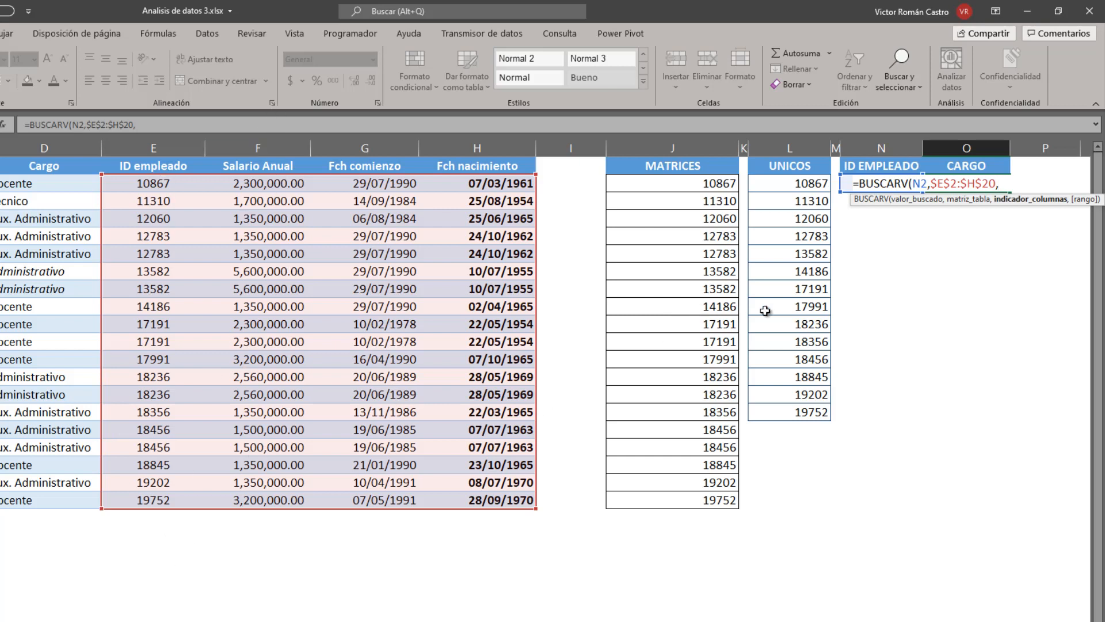
pyautogui.write('2,')
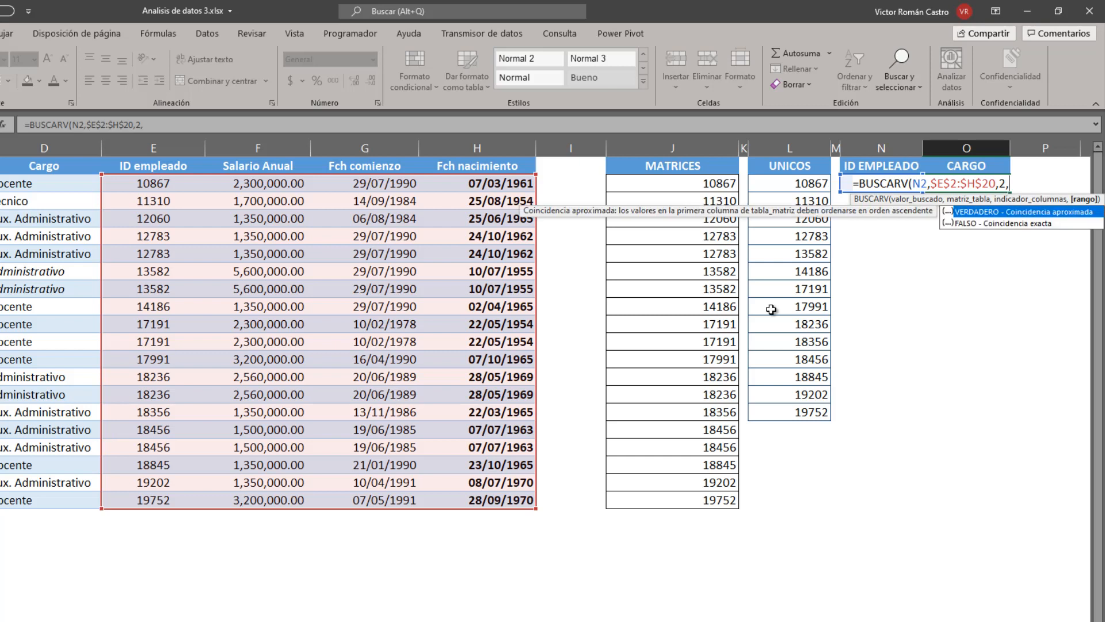
pyautogui.press('Down')
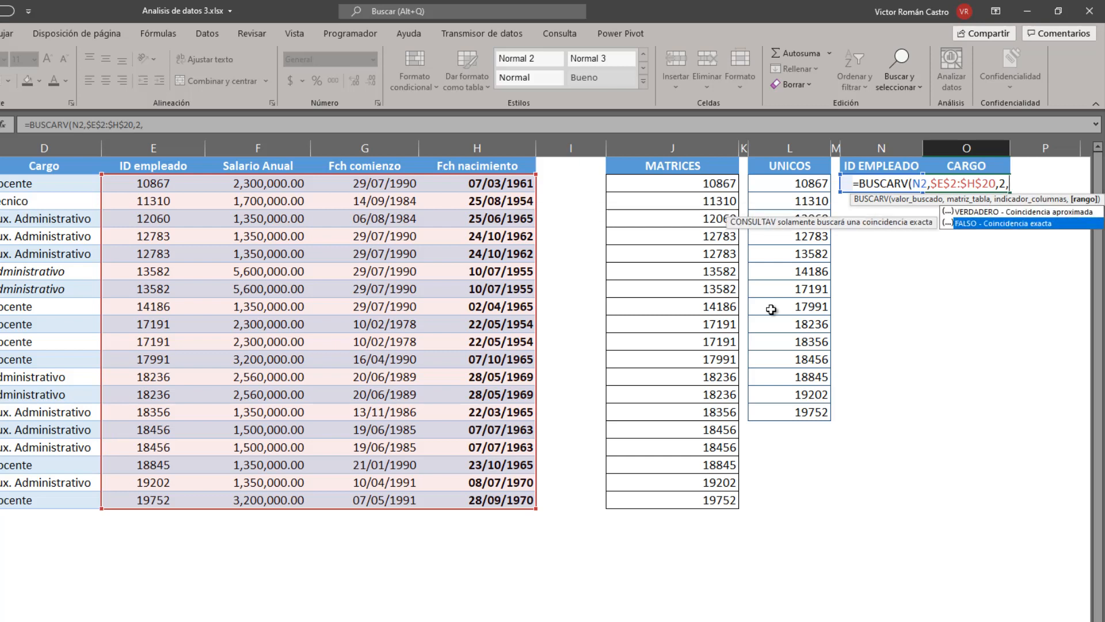
pyautogui.press('Tab')
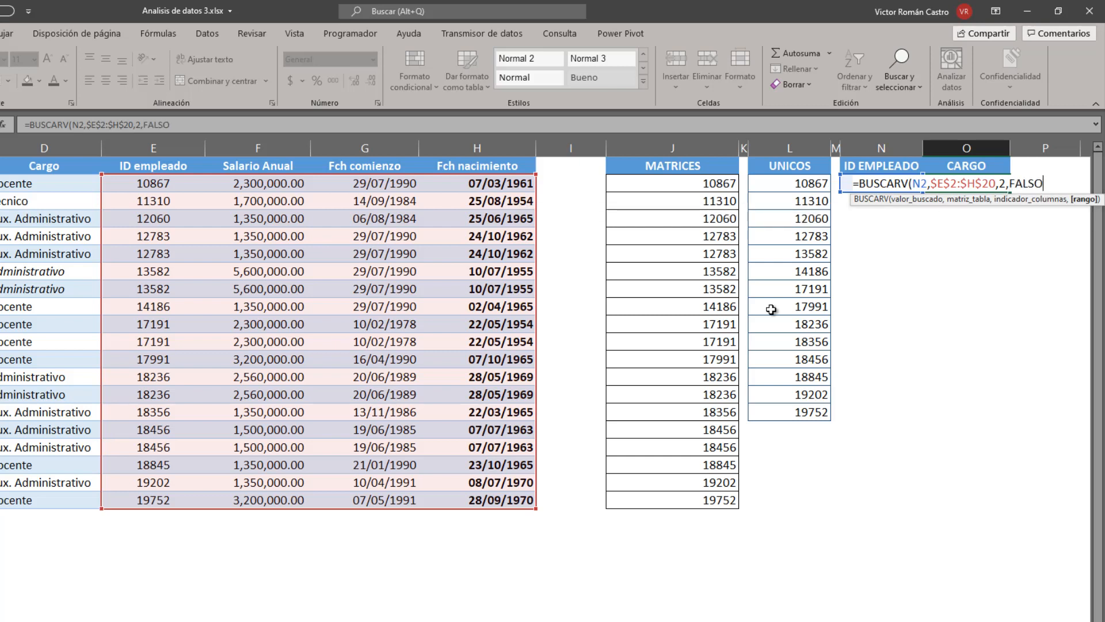
pyautogui.write(')')
pyautogui.hotkey('ctrl', 'Return')
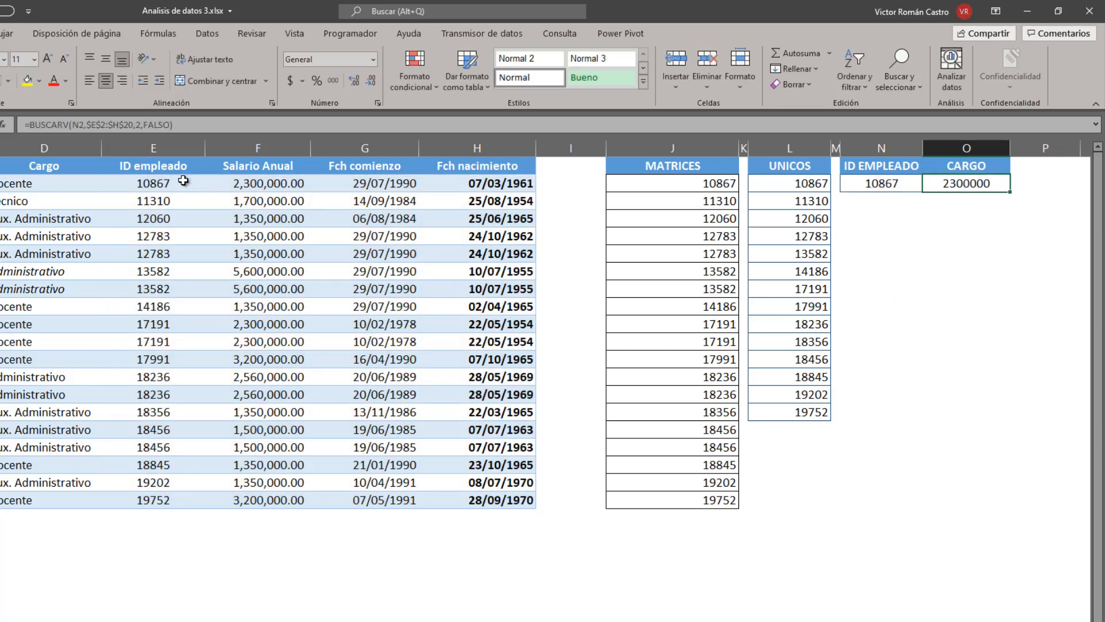
# Examine D2, E2 and F2 to compare the Cargo, ID and salary column positions with the BUSCARV result.
pyautogui.click(54, 182)
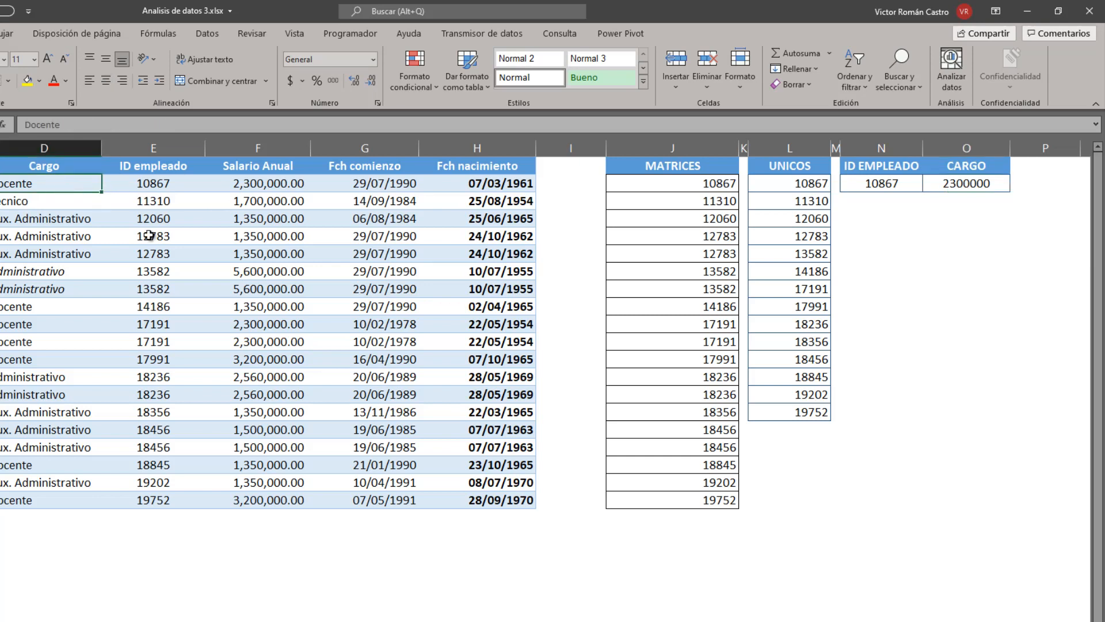
pyautogui.press('Left')
pyautogui.press('Right')
pyautogui.press('Right')
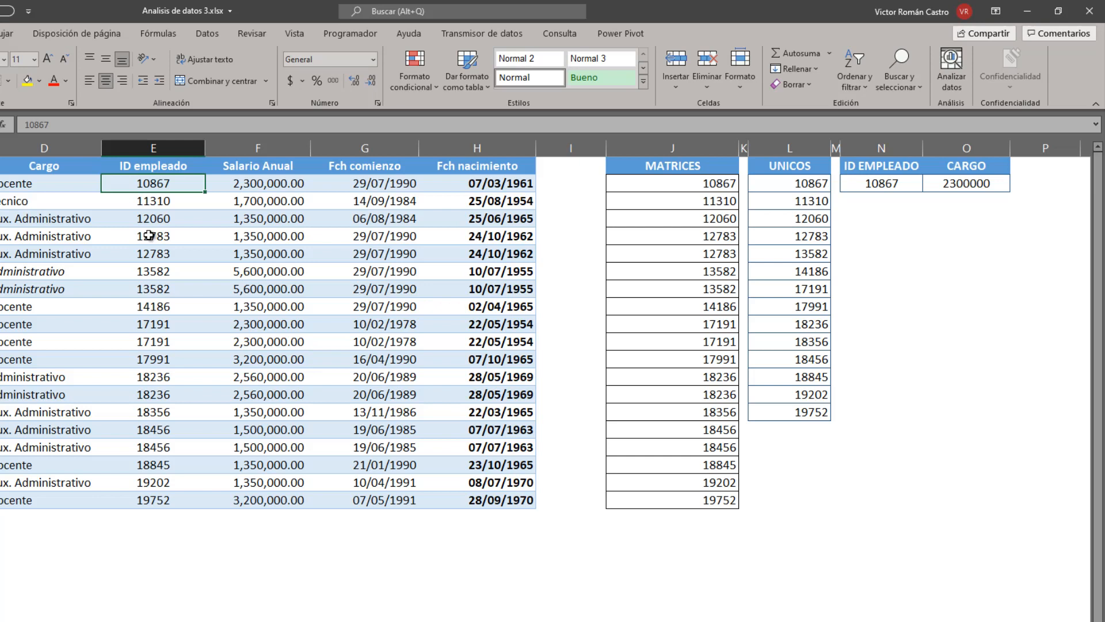
pyautogui.click(249, 187)
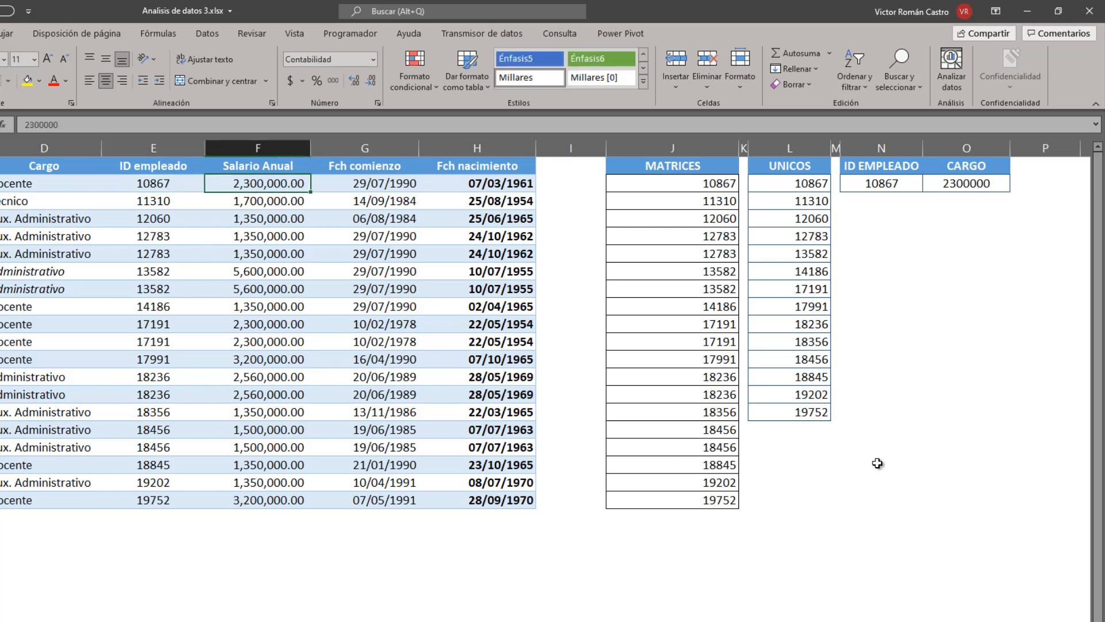
# Clear the BUSCARV formula from O2 and highlight the employee IDs in E2:E20.
pyautogui.click(949, 186)
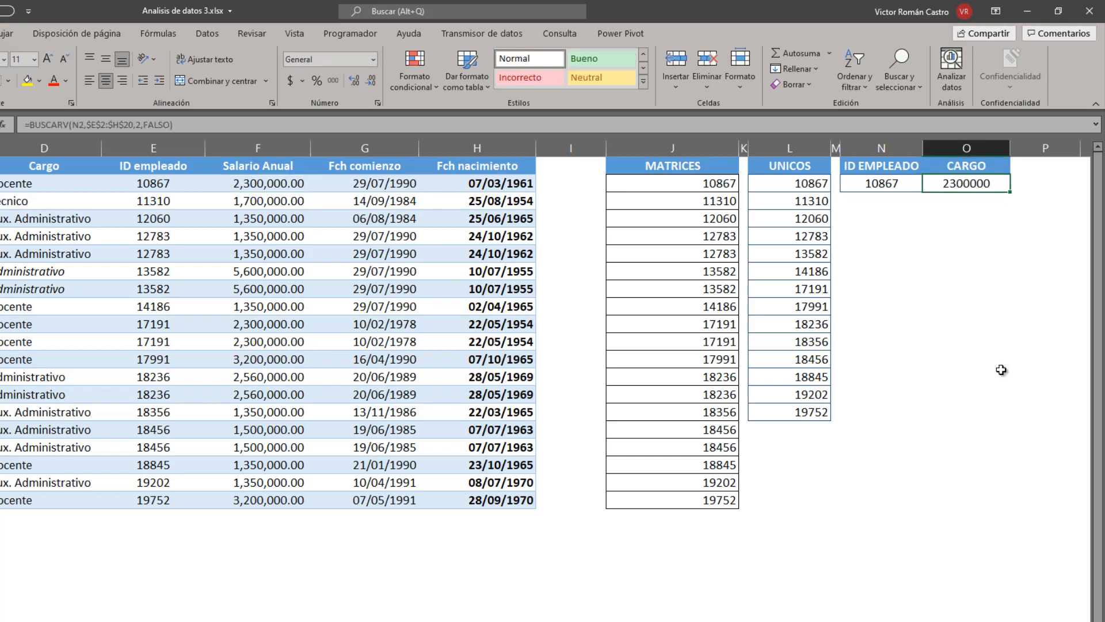
pyautogui.press('Delete')
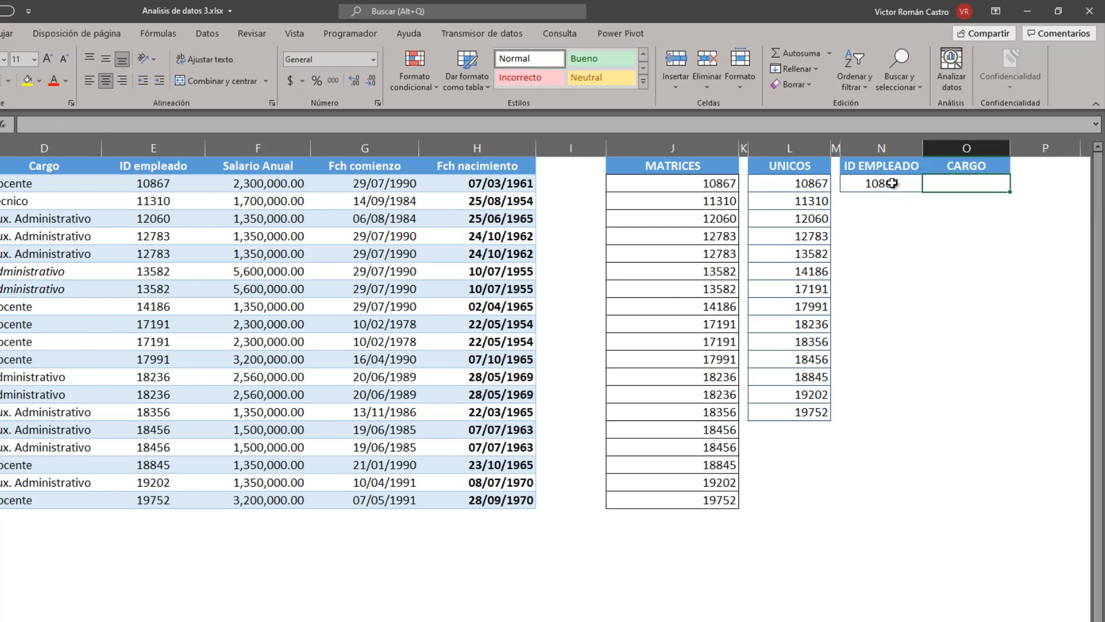
pyautogui.moveTo(190, 183); pyautogui.dragTo(177, 500)
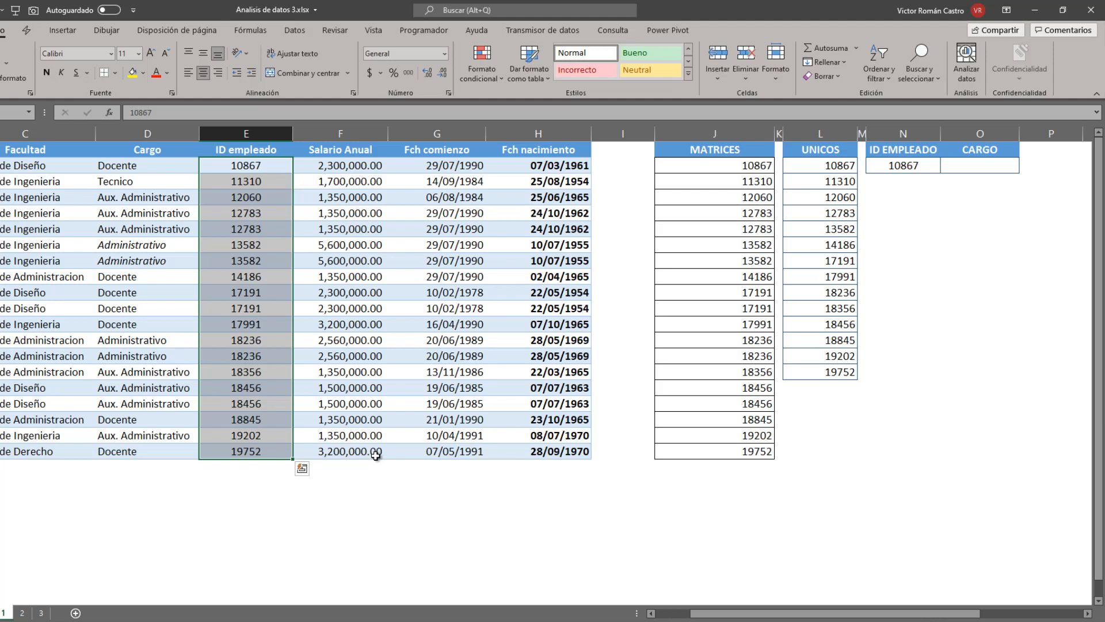
# Begin a BUSCARX formula in O2 with N2 as the lookup value.
pyautogui.click(986, 169)
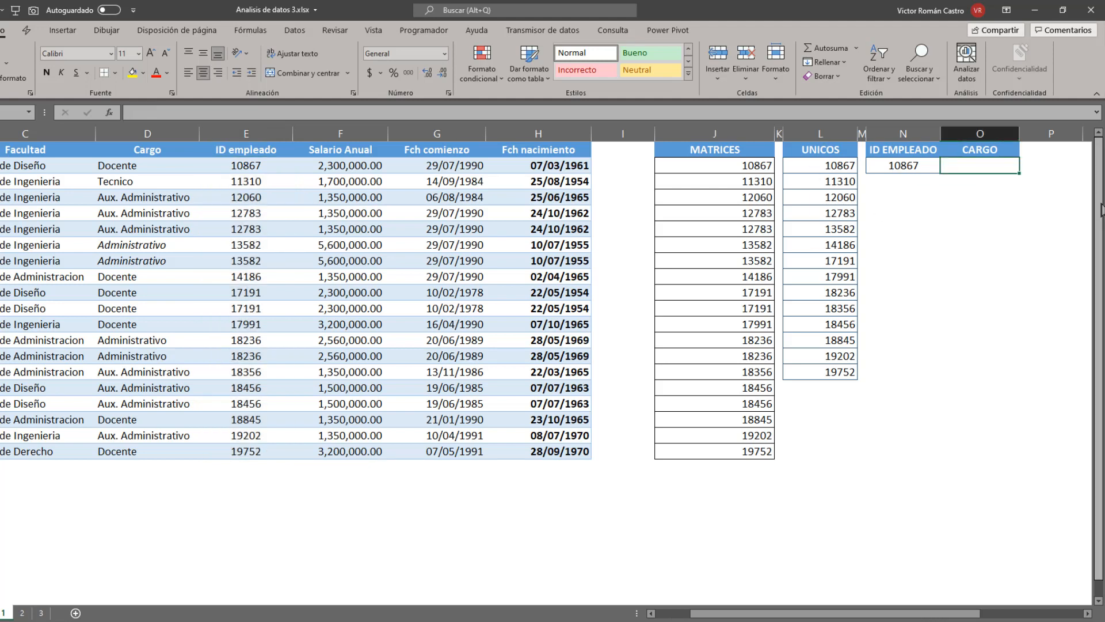
pyautogui.write('=bus')
pyautogui.press('Down')
pyautogui.press('Down')
pyautogui.press('Down')
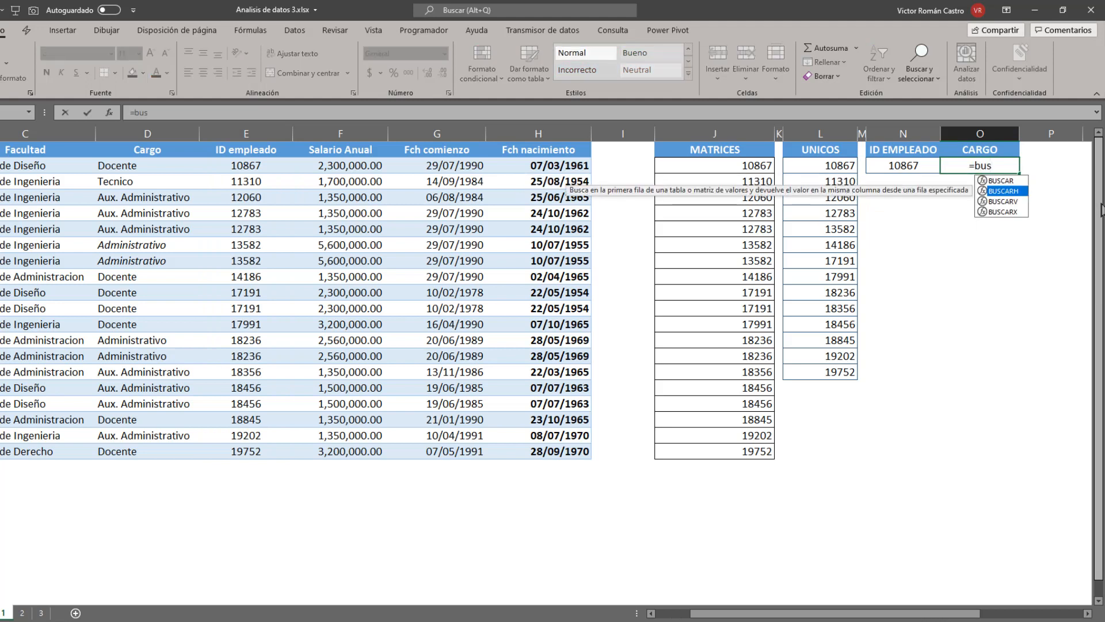
pyautogui.press('Tab')
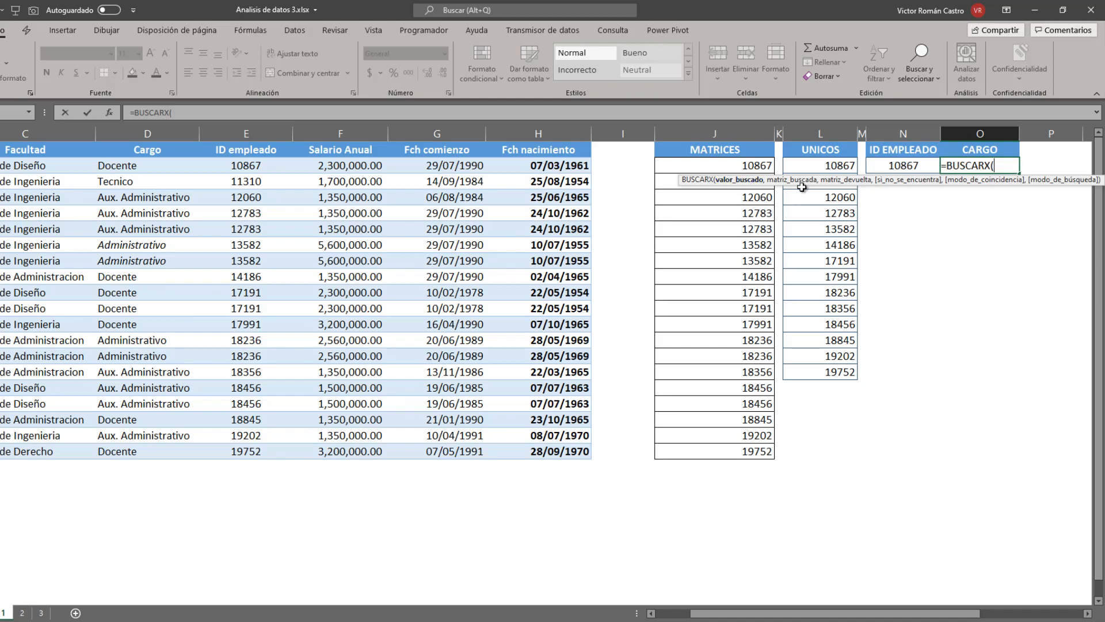
pyautogui.click(899, 163)
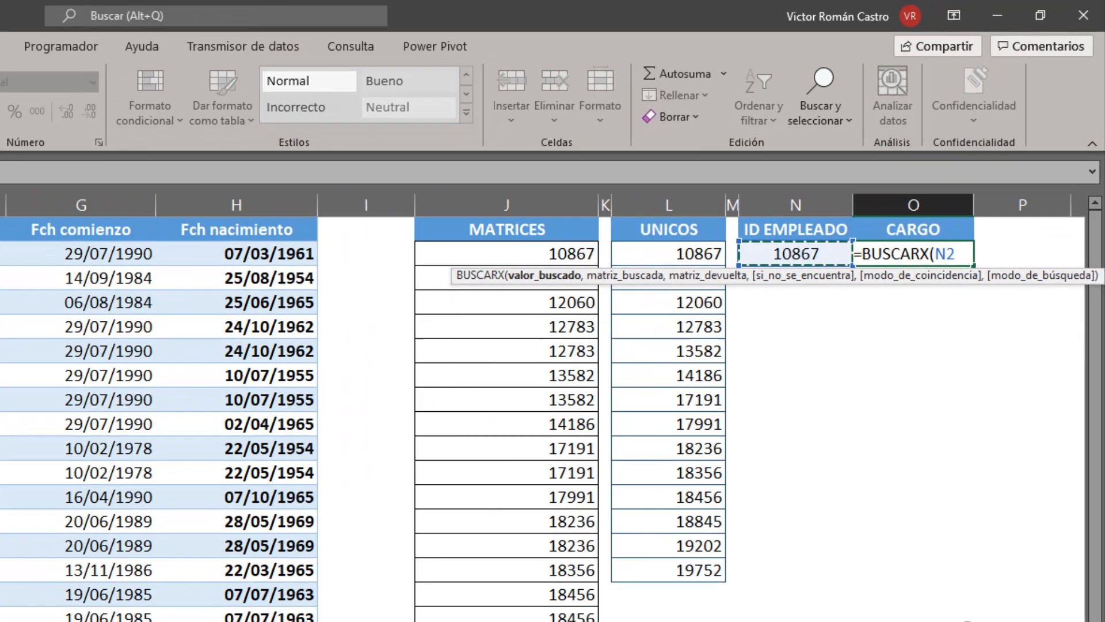
pyautogui.write(',')
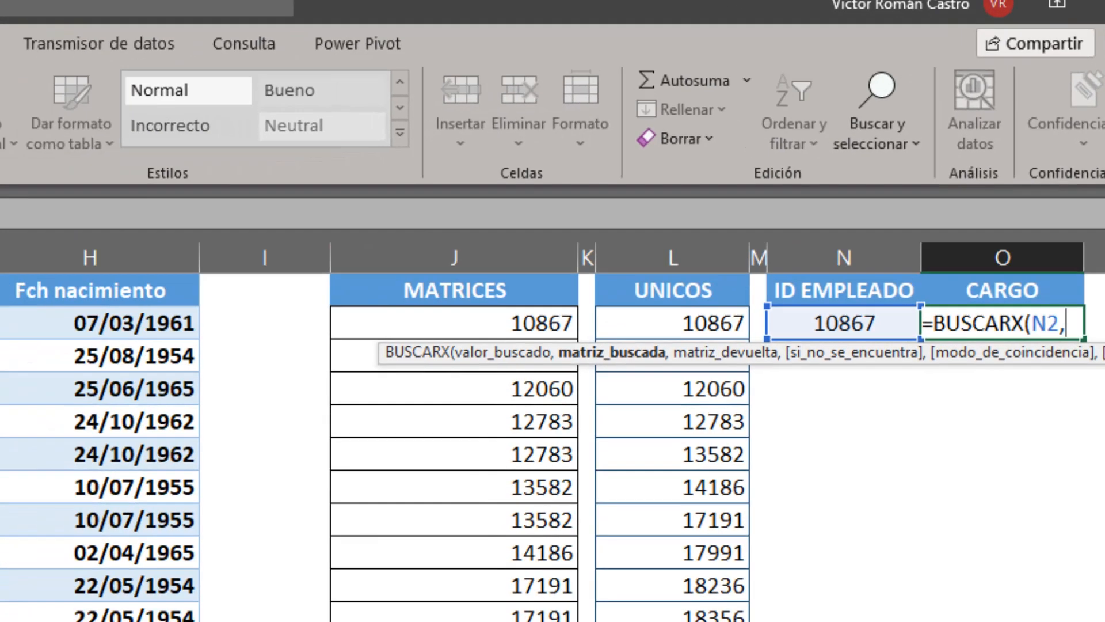
# Set the BUSCARX search array to E2:E20 and its return array to the Cargo values in D2:D20.
pyautogui.moveTo(133, 257); pyautogui.dragTo(419, 612)
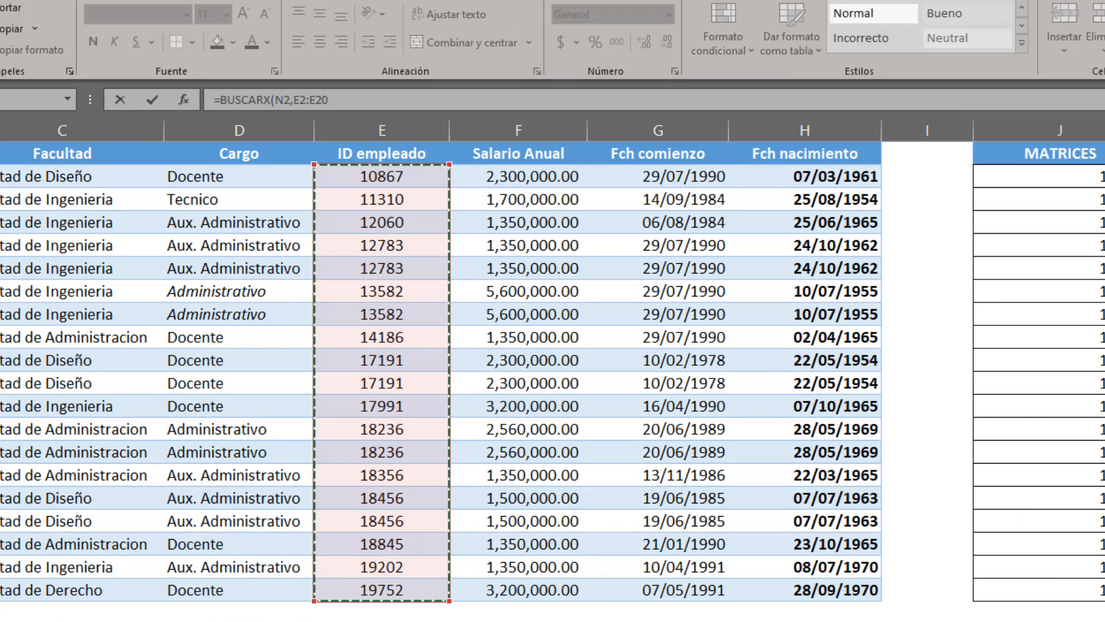
pyautogui.write(',')
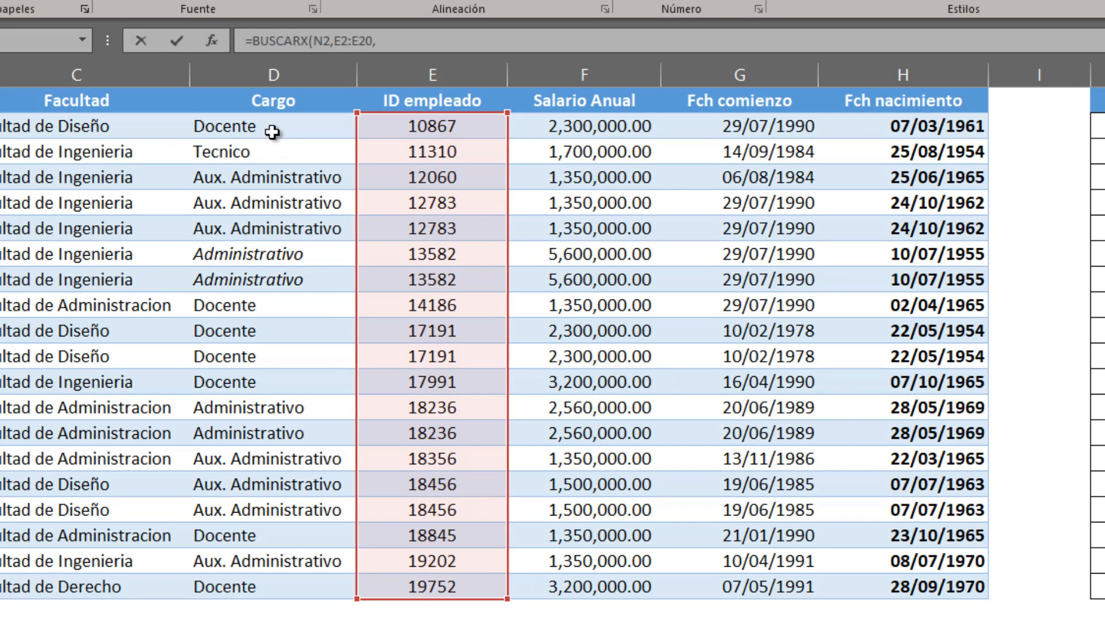
pyautogui.moveTo(272, 126); pyautogui.dragTo(254, 585)
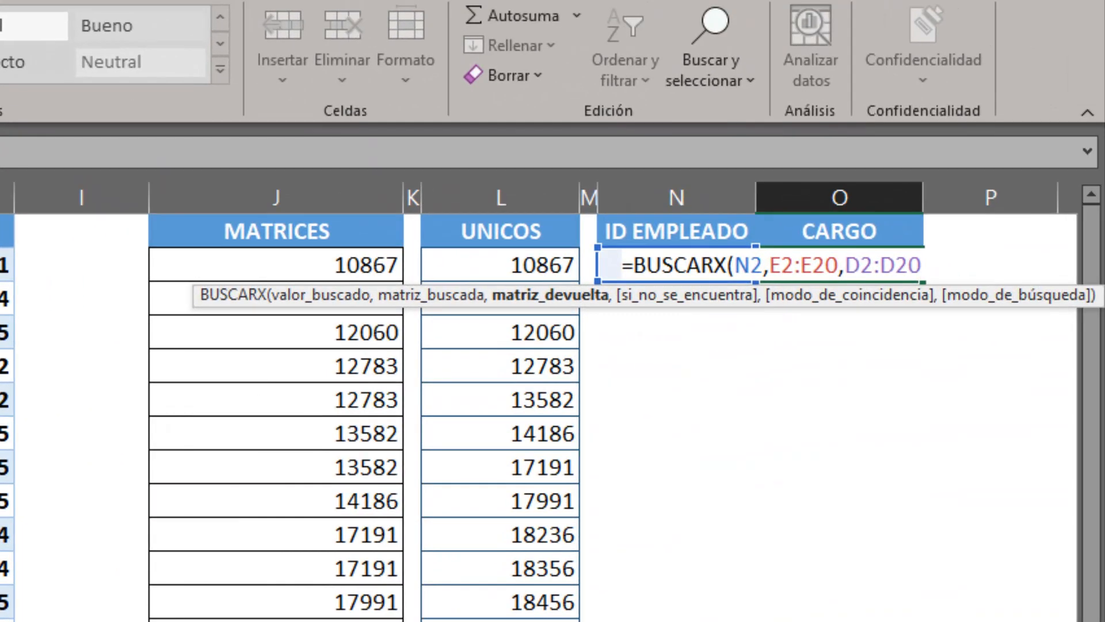
pyautogui.write(',')
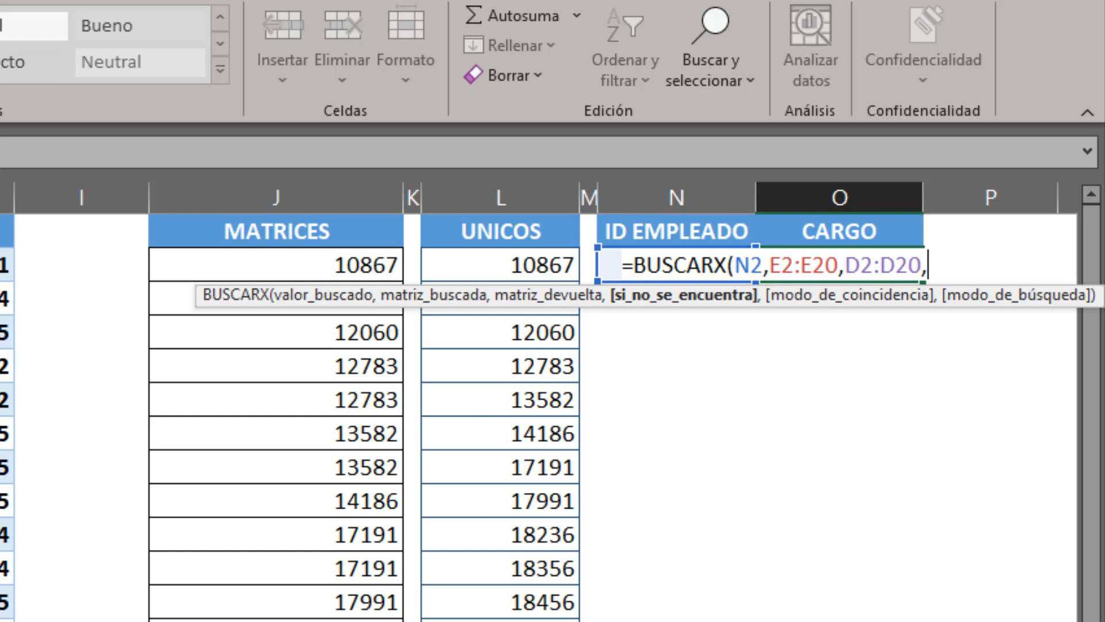
# Complete the BUSCARX formula in O2 with "No Existe" as the not-found text and 0 for exact match.
pyautogui.write('"No Existe')
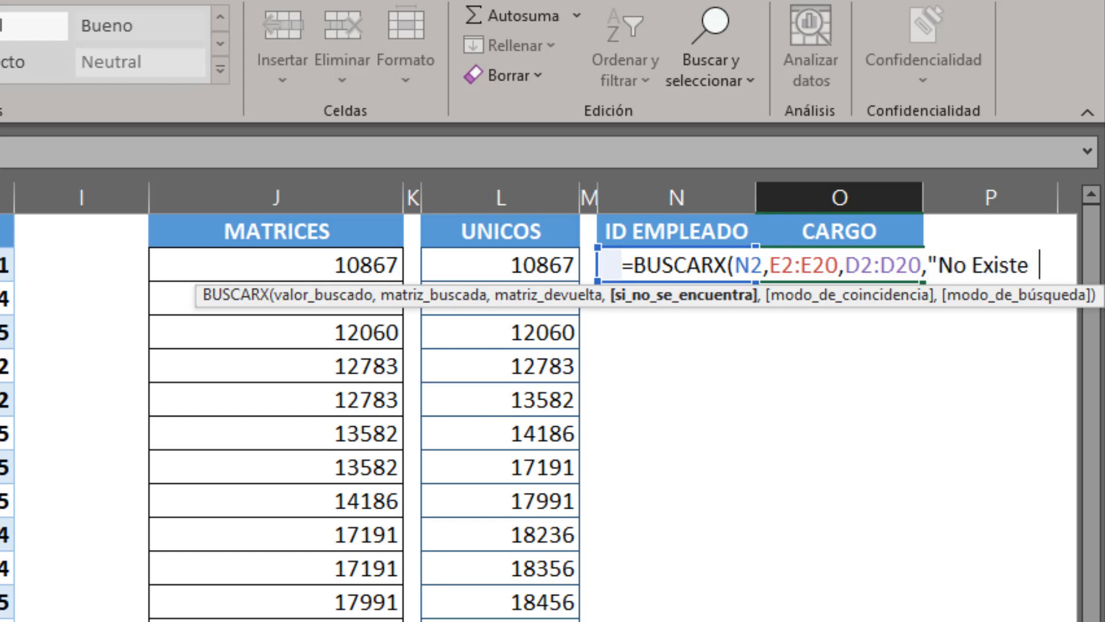
pyautogui.press('BackSpace')
pyautogui.write('",')
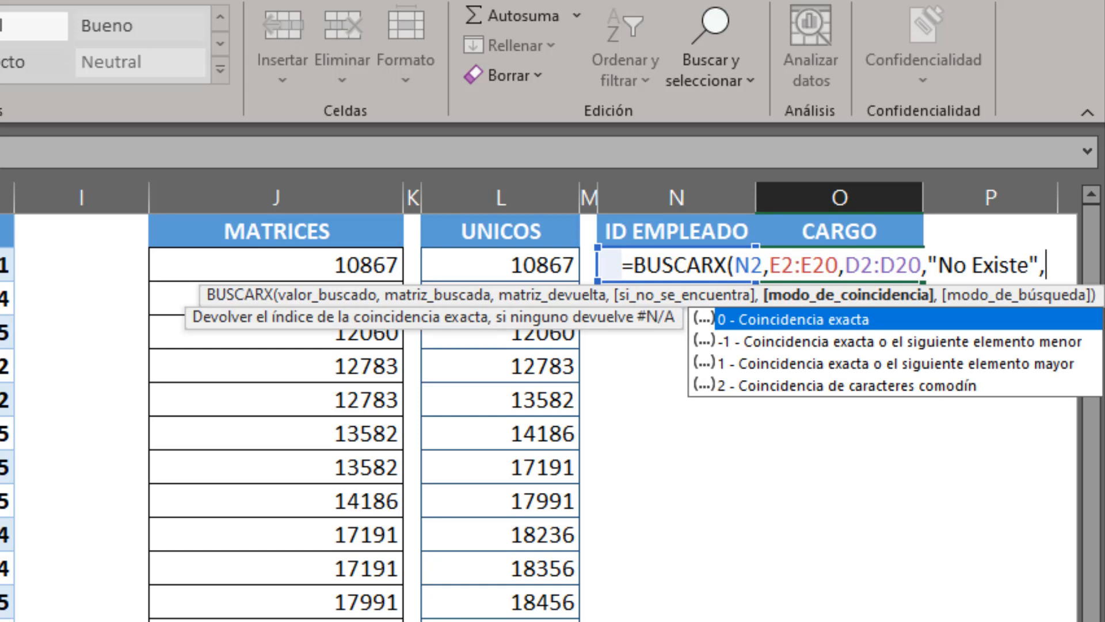
pyautogui.write('0)')
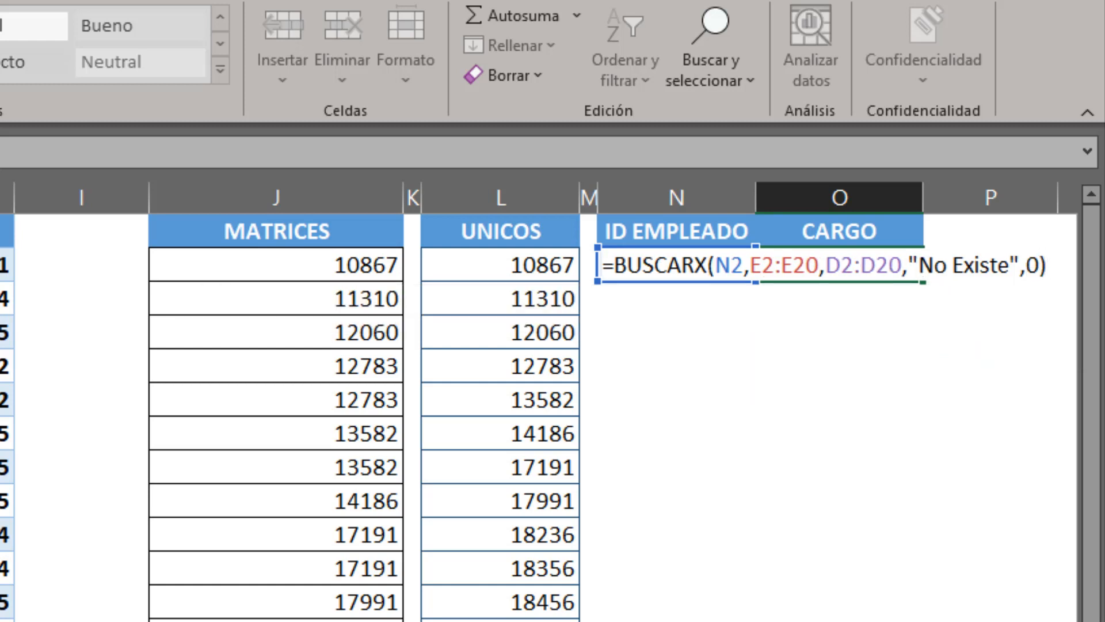
pyautogui.press('Return')
pyautogui.press('Up')
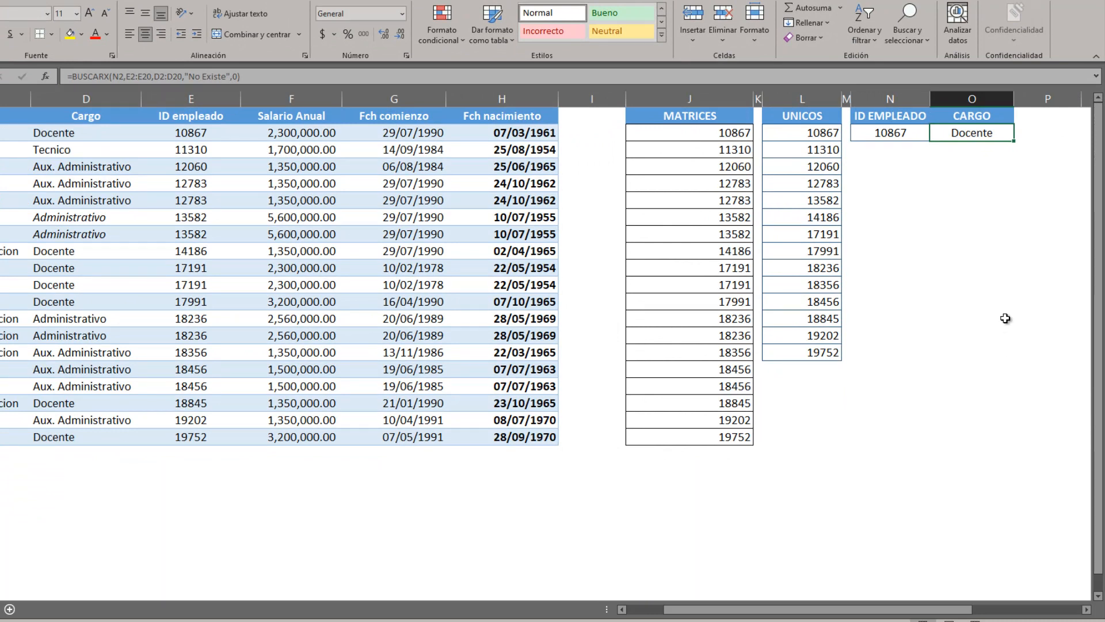
# Review the arguments and highlighted ranges of the BUSCARX formula in O2 without changing it.
pyautogui.click(99, 76)
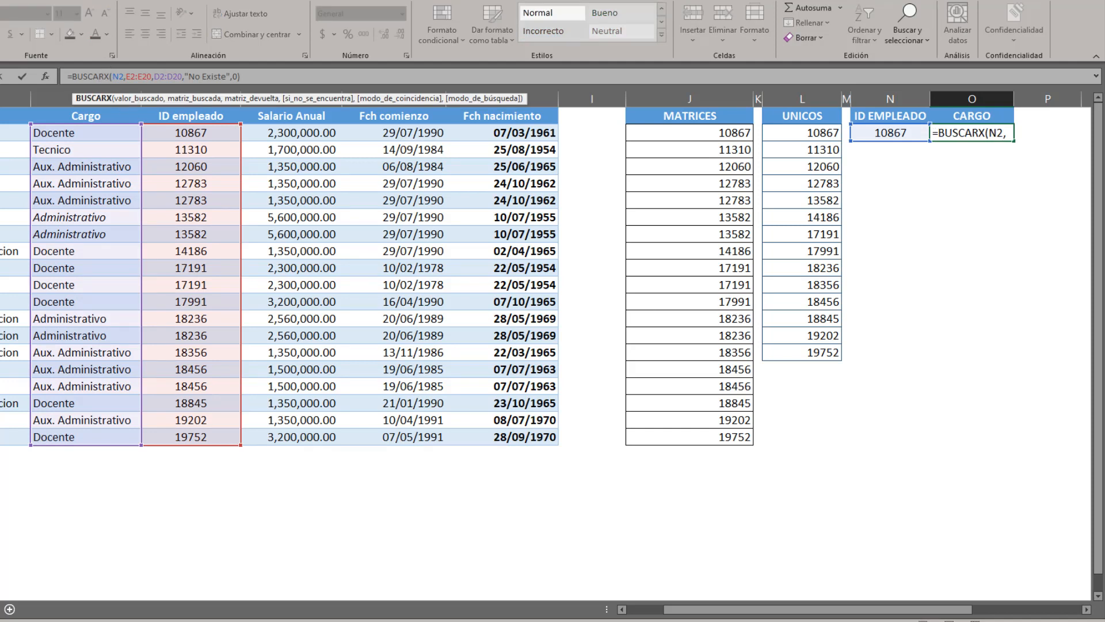
pyautogui.press('Escape')
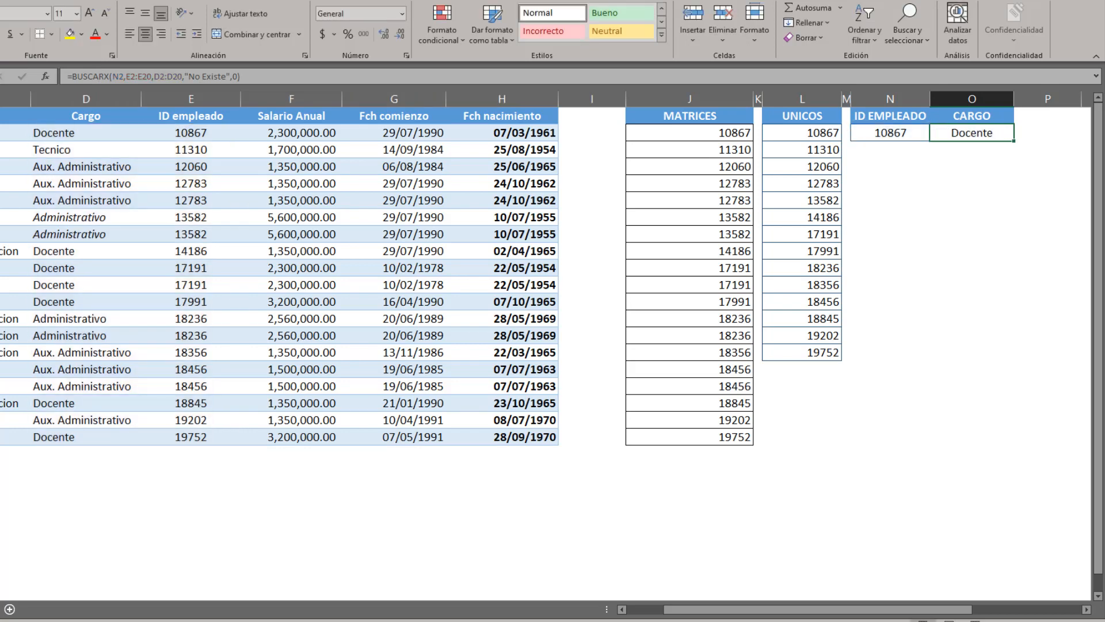
pyautogui.click(290, 76)
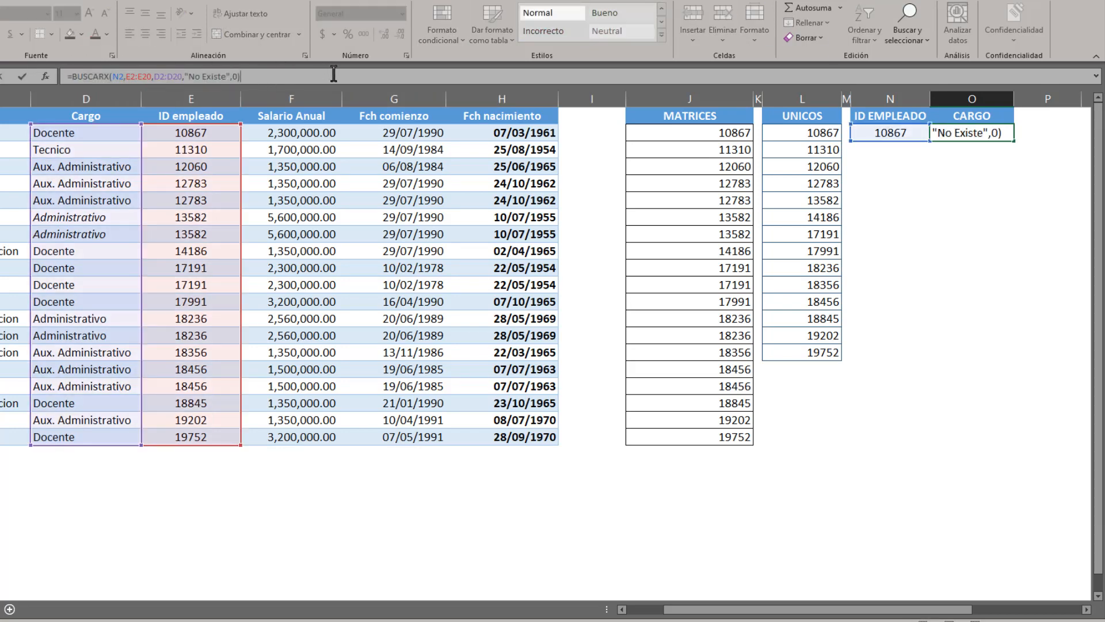
pyautogui.press('Escape')
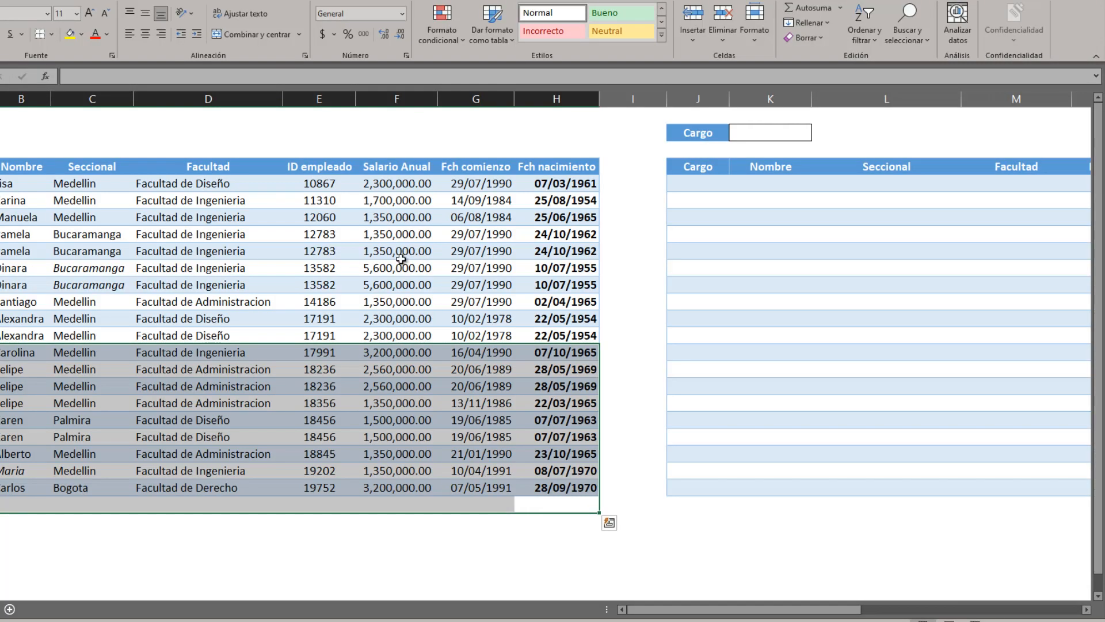
# Examine the row 4 headers of the employee table on sheet 2, from Cargo through Facultad.
pyautogui.click(401, 258)
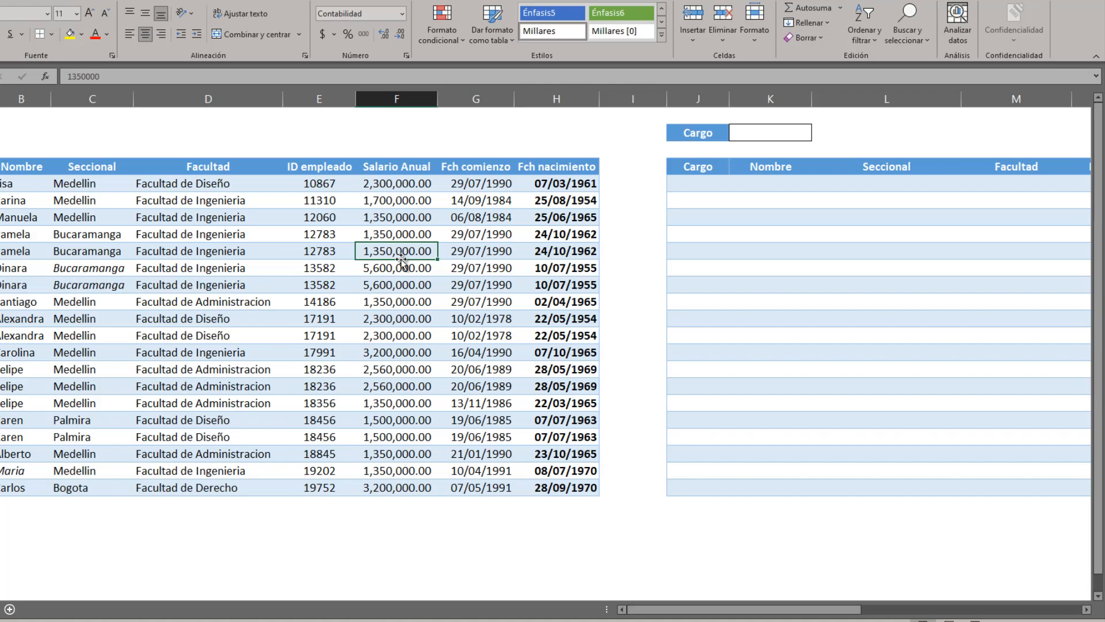
pyautogui.hotkey('ctrl', 'Left')
pyautogui.press('Up')
pyautogui.press('Up')
pyautogui.press('Up')
pyautogui.press('Up')
pyautogui.press('Up')
pyautogui.press('Up')
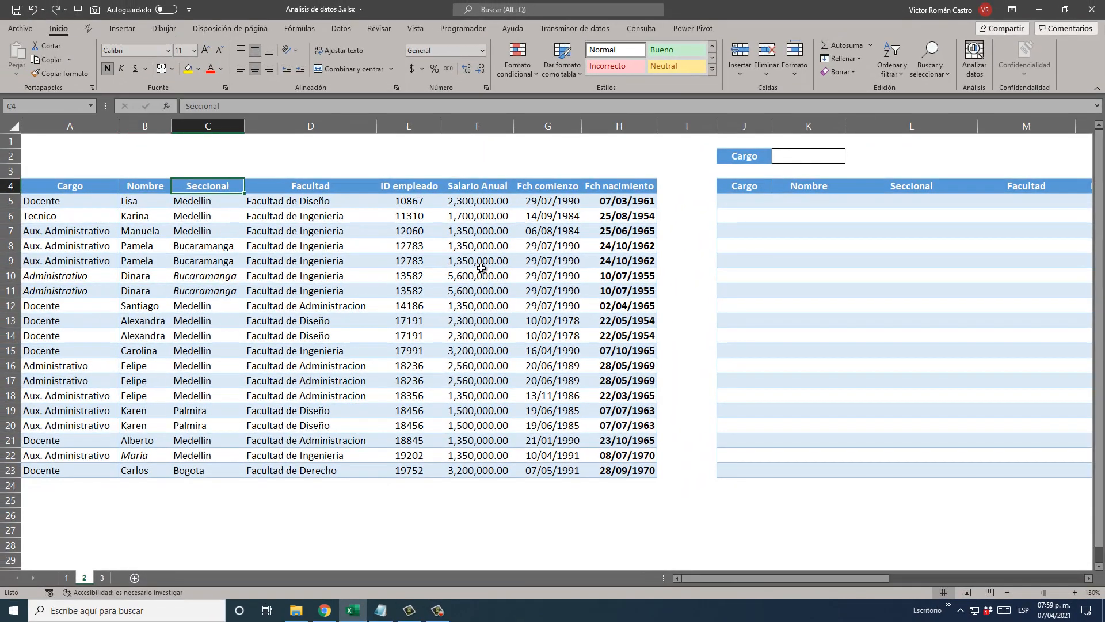
pyautogui.press('Down')
pyautogui.press('Right')
pyautogui.press('Right')
pyautogui.press('Right')
pyautogui.press('Right')
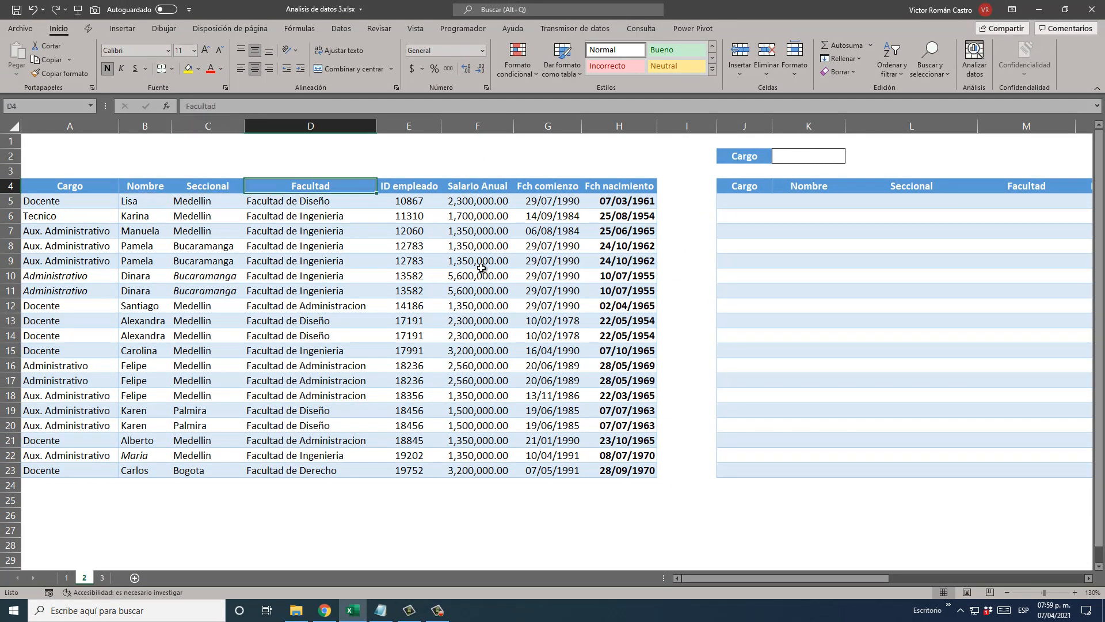
pyautogui.press('Left')
pyautogui.press('Left')
pyautogui.press('Left')
pyautogui.press('Left')
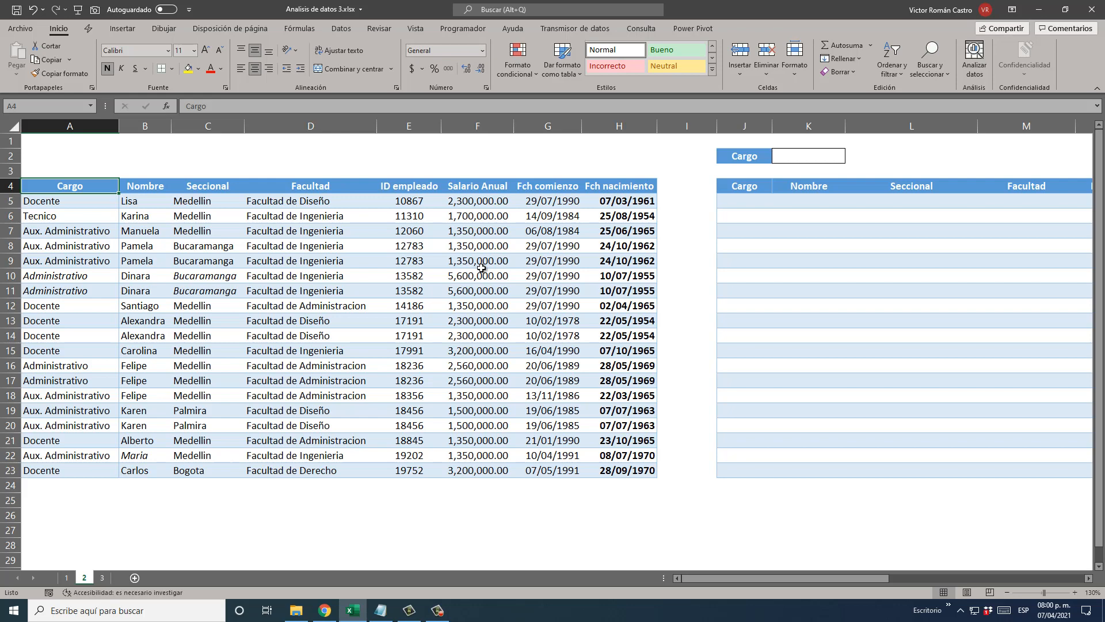
# Review the employee data in A5:H23 and select J5, the first cell under Cargo in the empty results table.
pyautogui.click(728, 200)
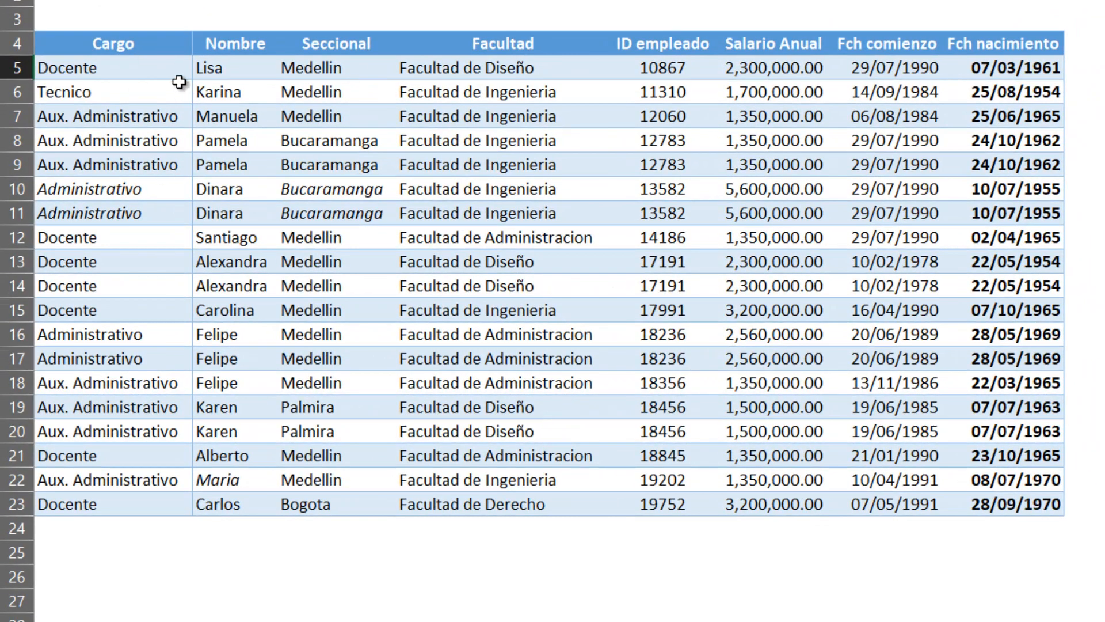
pyautogui.click(124, 73)
pyautogui.moveTo(441, 85); pyautogui.dragTo(1035, 508)
pyautogui.click(1034, 508)
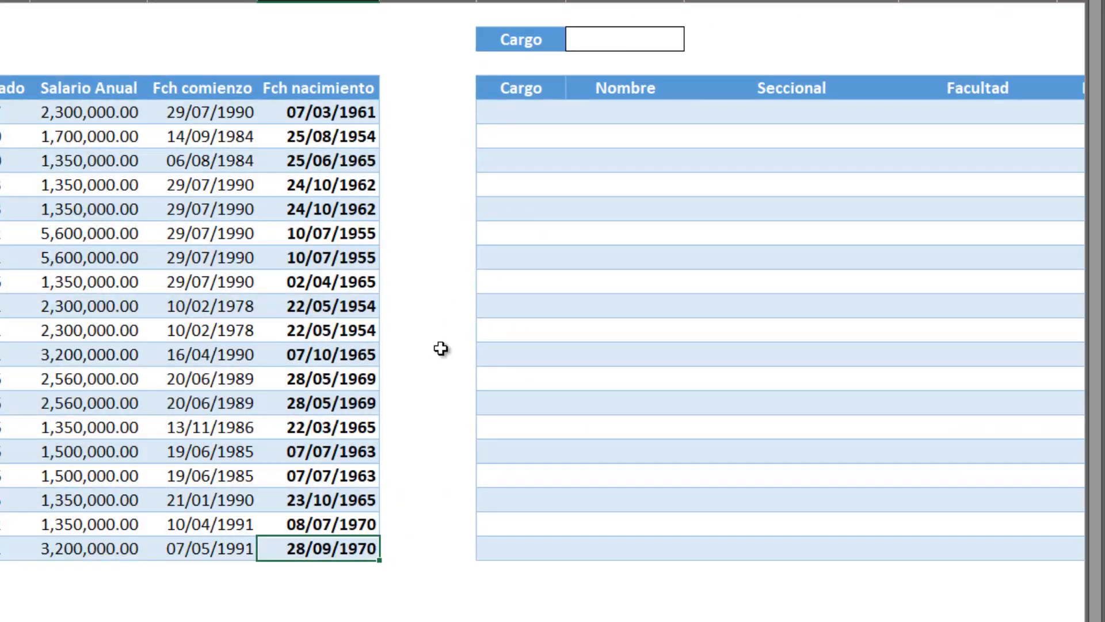
pyautogui.click(514, 120)
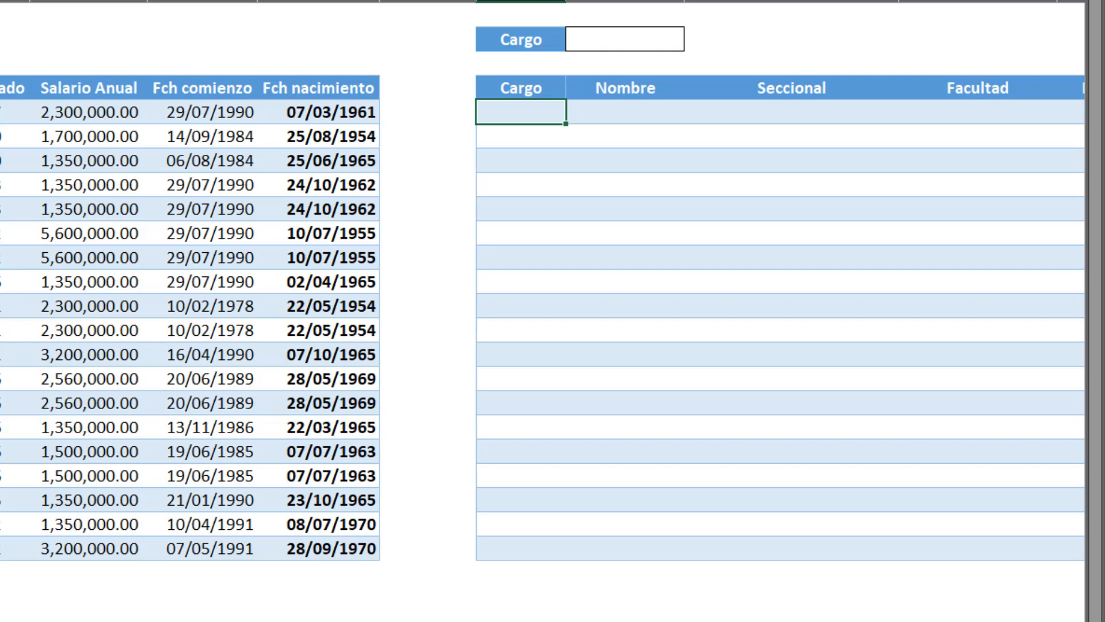
pyautogui.write('=fi')
pyautogui.press('Escape')
pyautogui.press('Escape')
# Begin a FILTRAR formula in J5 with the employee data A5:H23 as its array.
pyautogui.write('=fil')
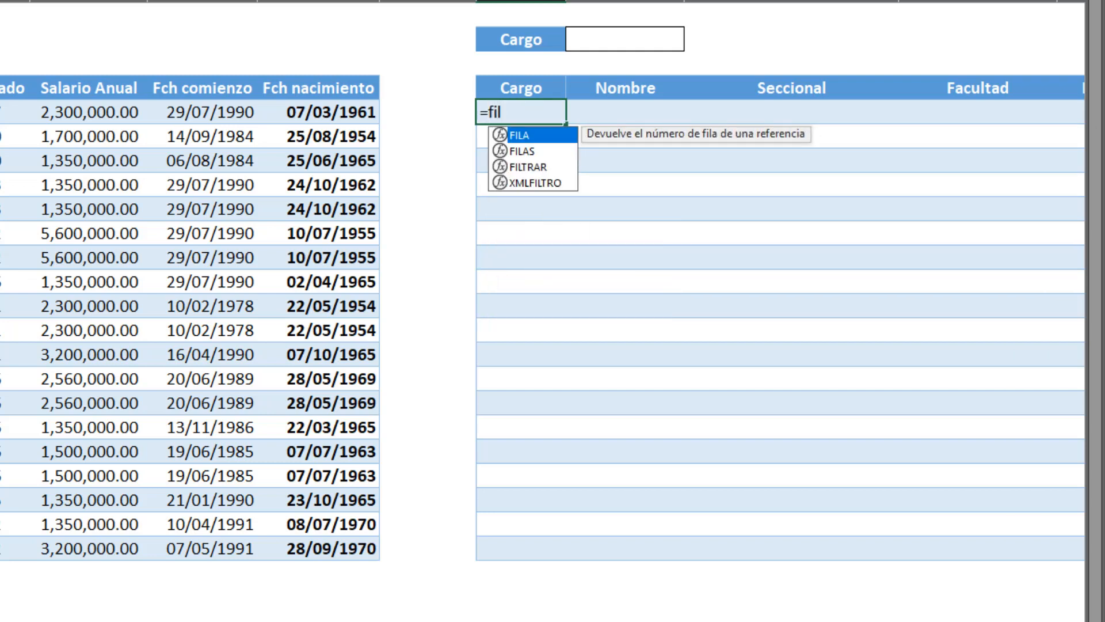
pyautogui.press('Down')
pyautogui.press('Down')
pyautogui.press('Tab')
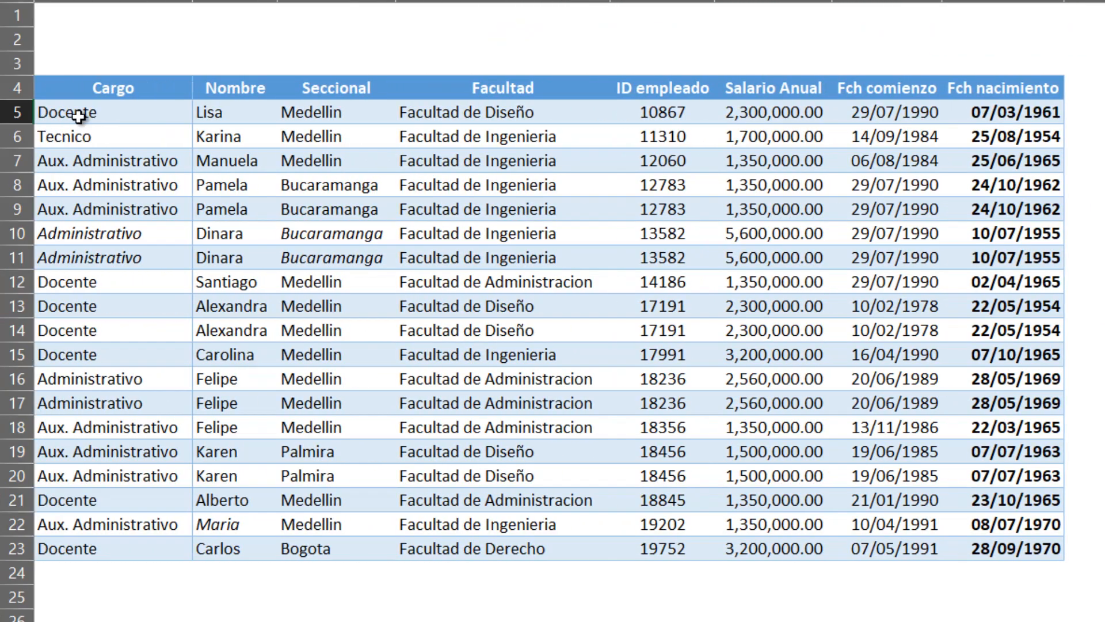
pyautogui.moveTo(54, 116); pyautogui.dragTo(985, 546)
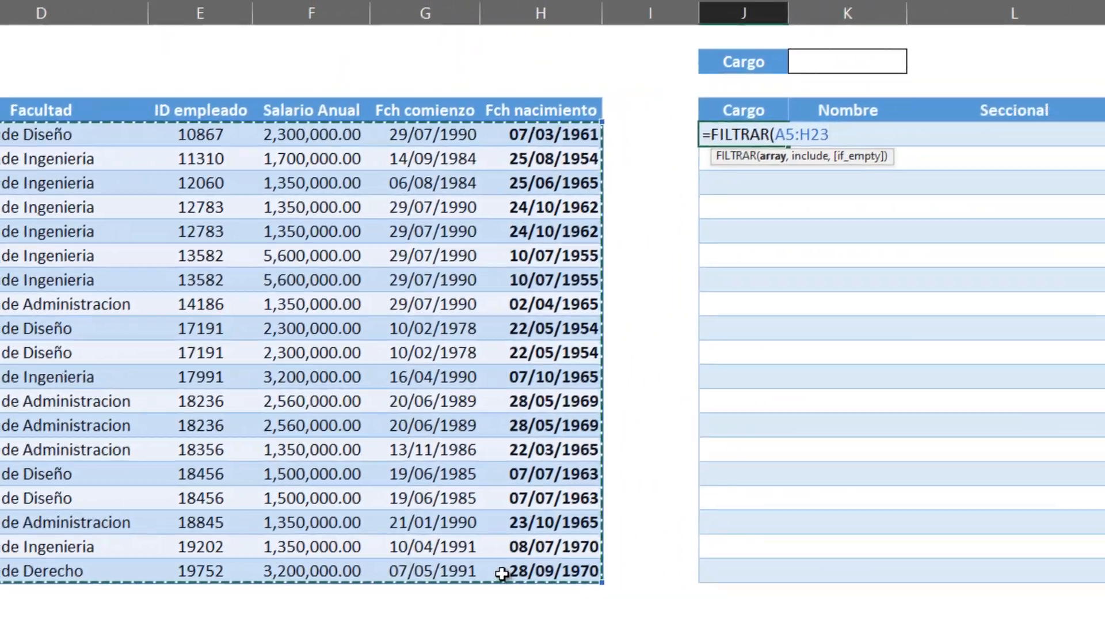
pyautogui.write(',')
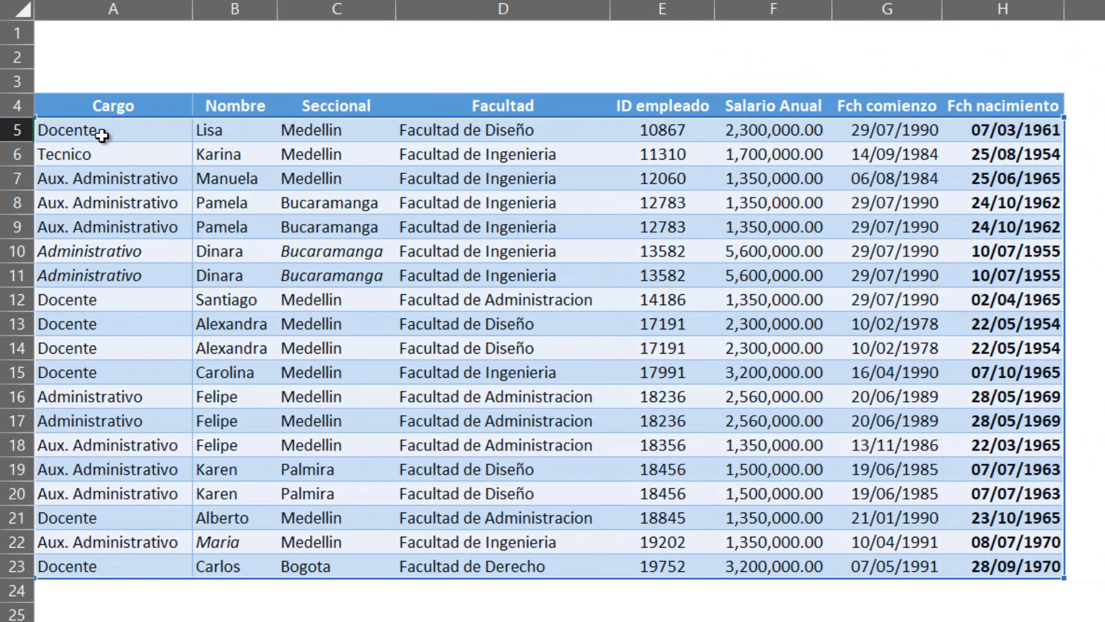
# Complete the FILTRAR formula with the condition A5:A23="Docente" and "No encontrado" as the if-empty text.
pyautogui.moveTo(99, 133); pyautogui.dragTo(91, 579)
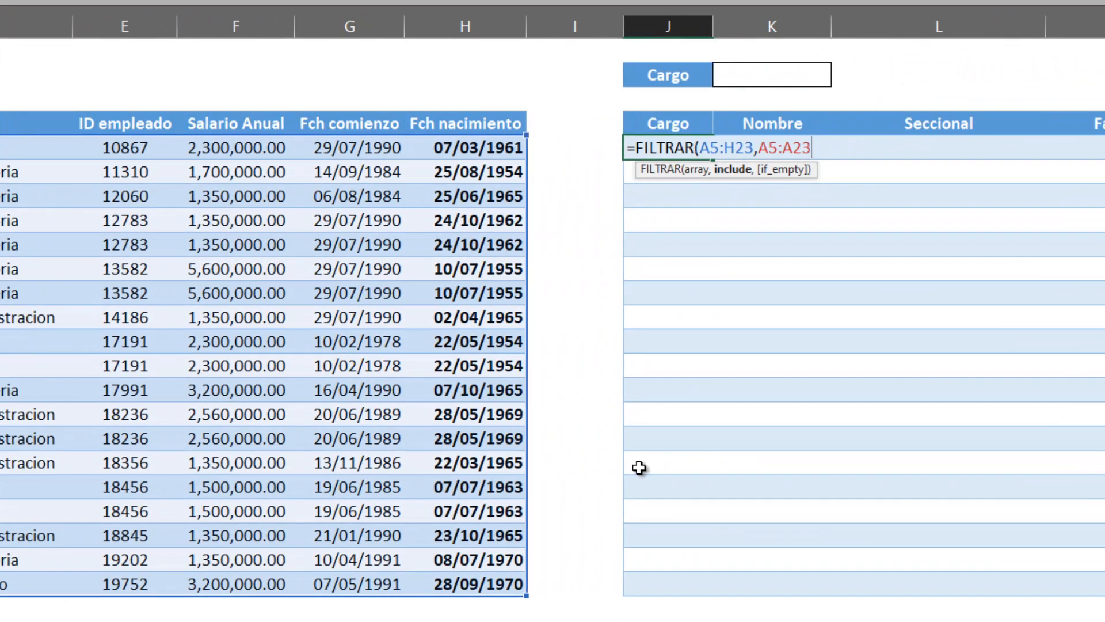
pyautogui.write('="Docente"')
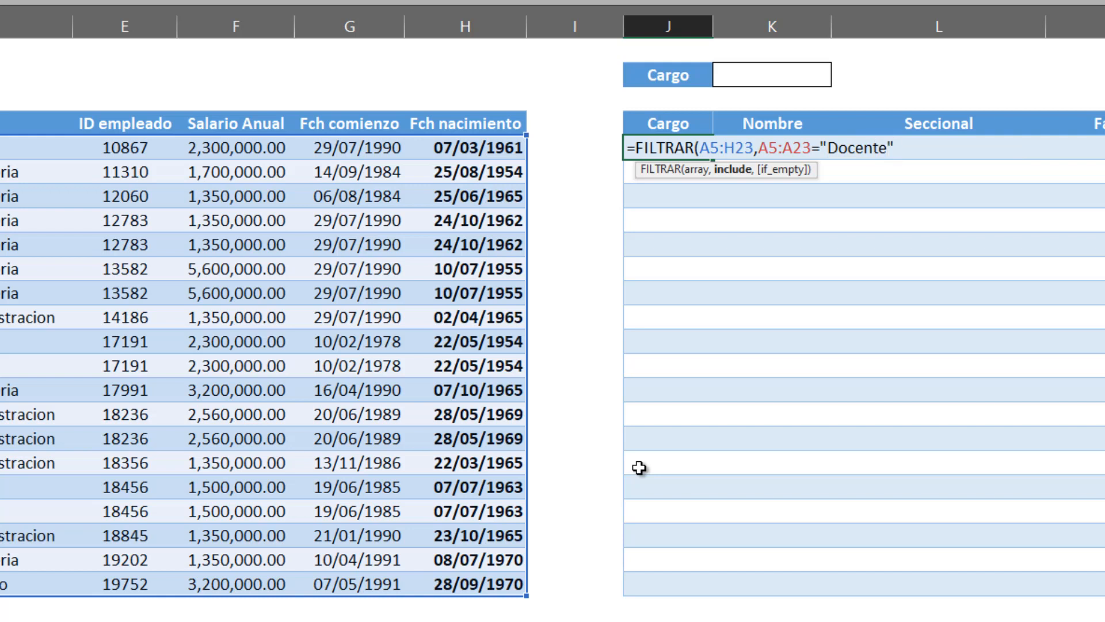
pyautogui.write(',')
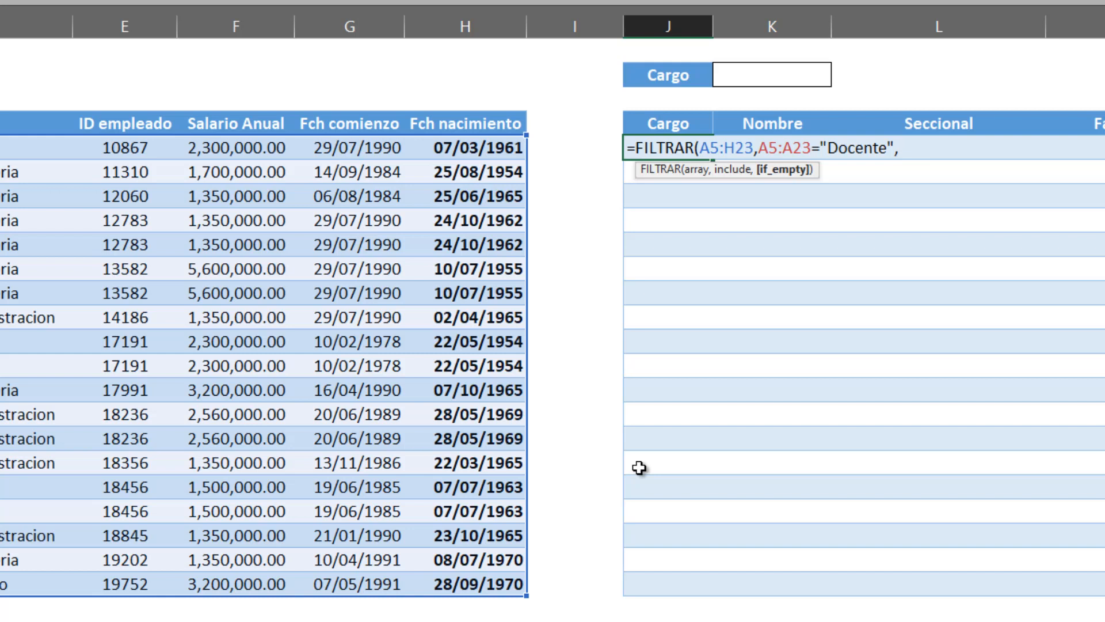
pyautogui.write('"No encon trado"')
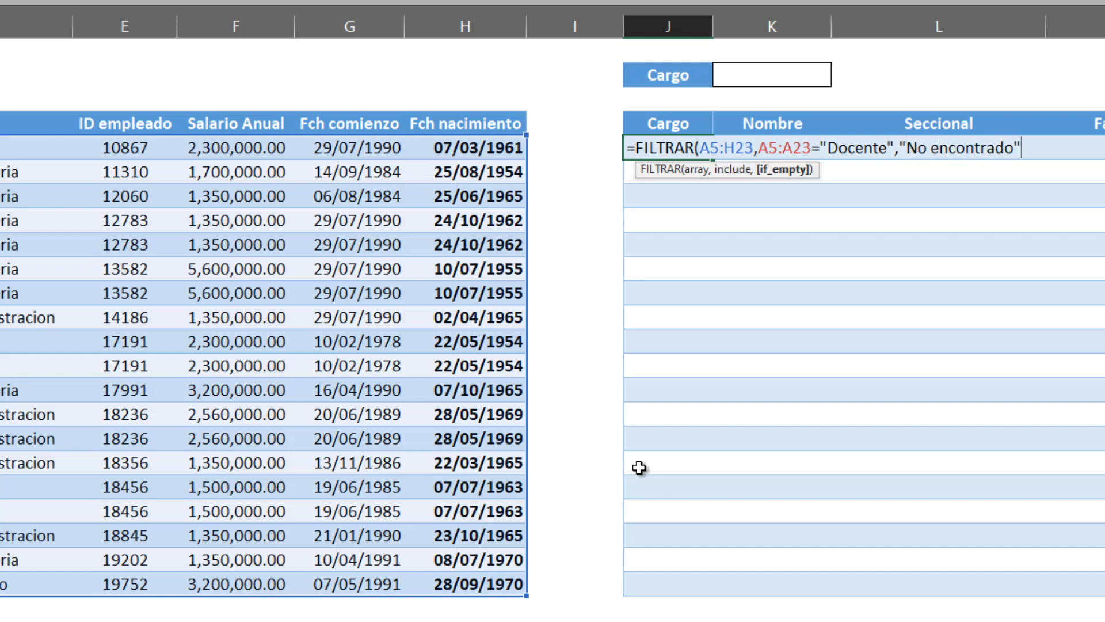
pyautogui.write(')')
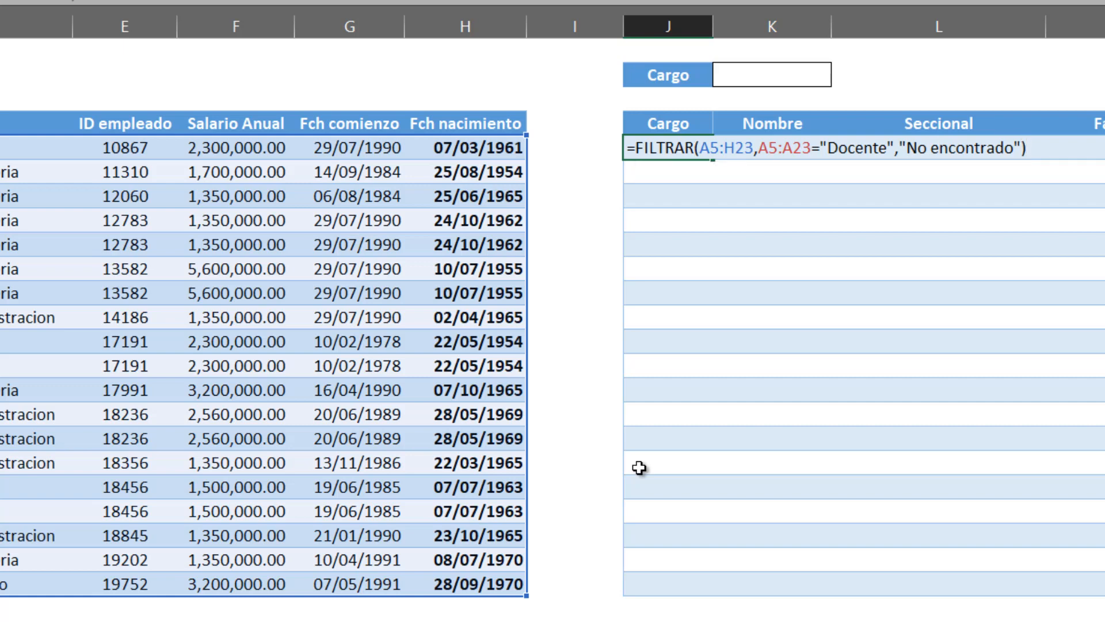
pyautogui.hotkey('ctrl', 'Return')
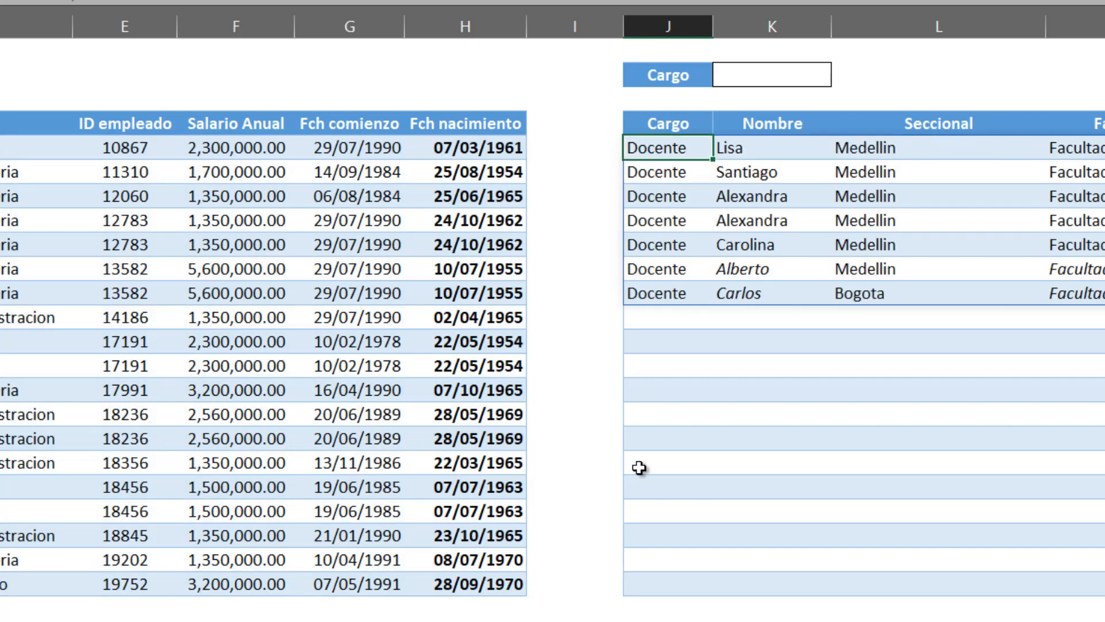
# Examine the spilled FILTRAR results across the columns from Cargo to Fch nacimiento.
pyautogui.press('Right')
pyautogui.press('Left')
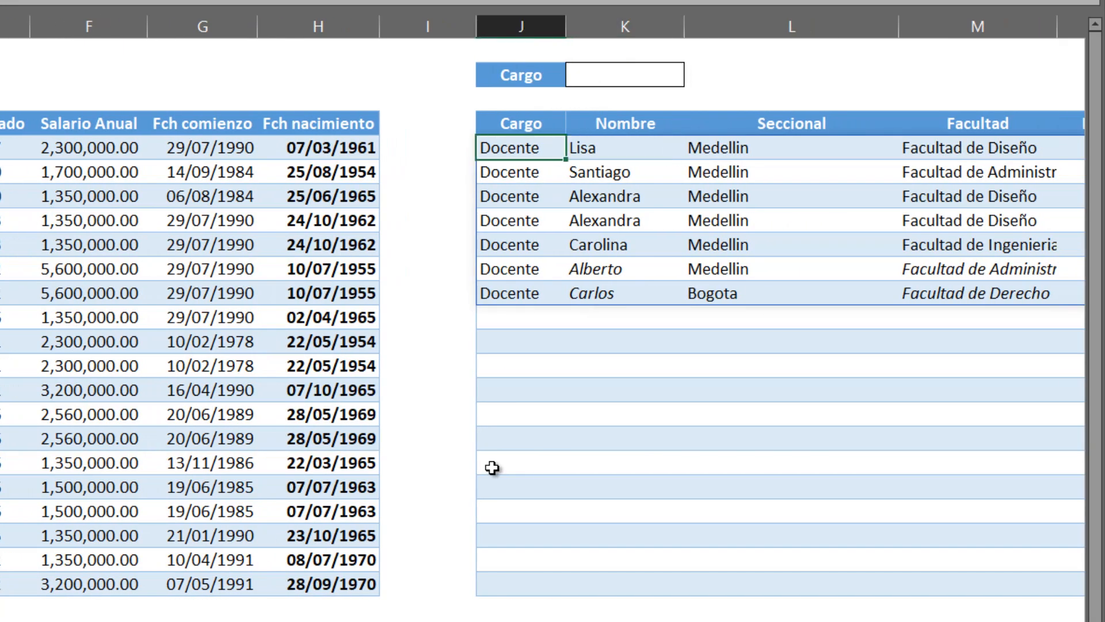
pyautogui.press('Right')
pyautogui.press('Right')
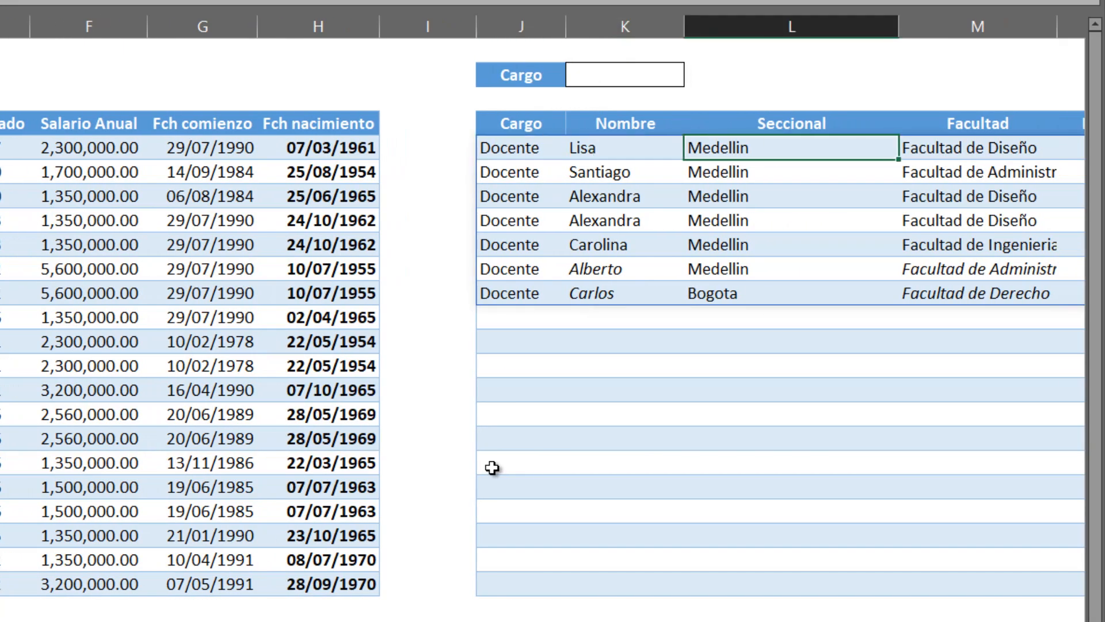
pyautogui.press('Right')
pyautogui.press('Right')
pyautogui.press('Down')
pyautogui.press('Right')
pyautogui.press('Right')
pyautogui.press('Right')
pyautogui.press('Right')
pyautogui.press('Up')
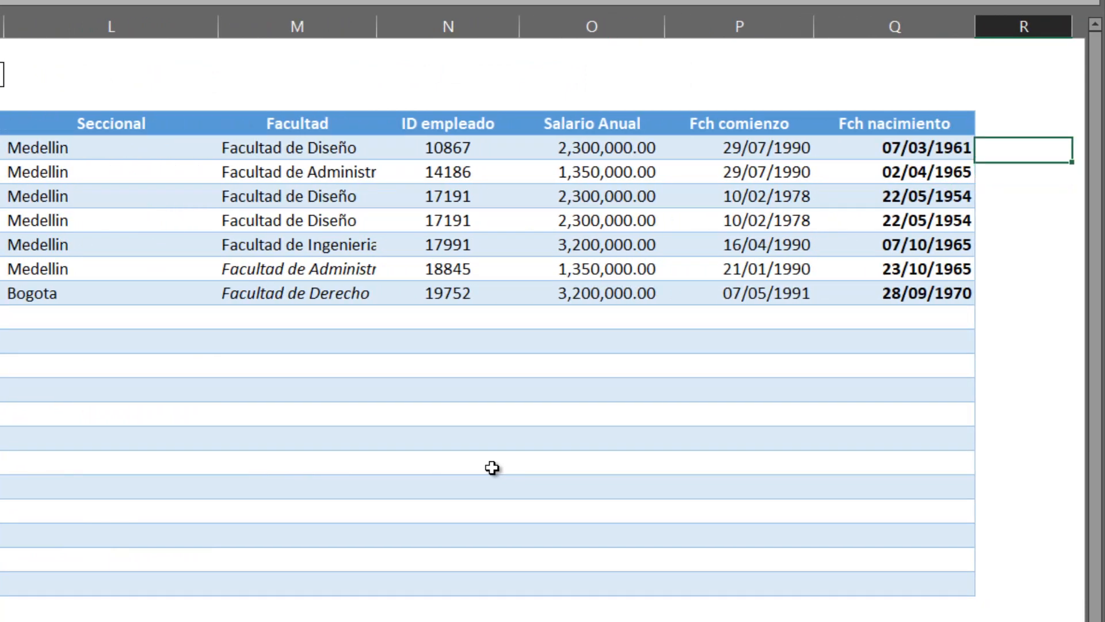
pyautogui.press('Left')
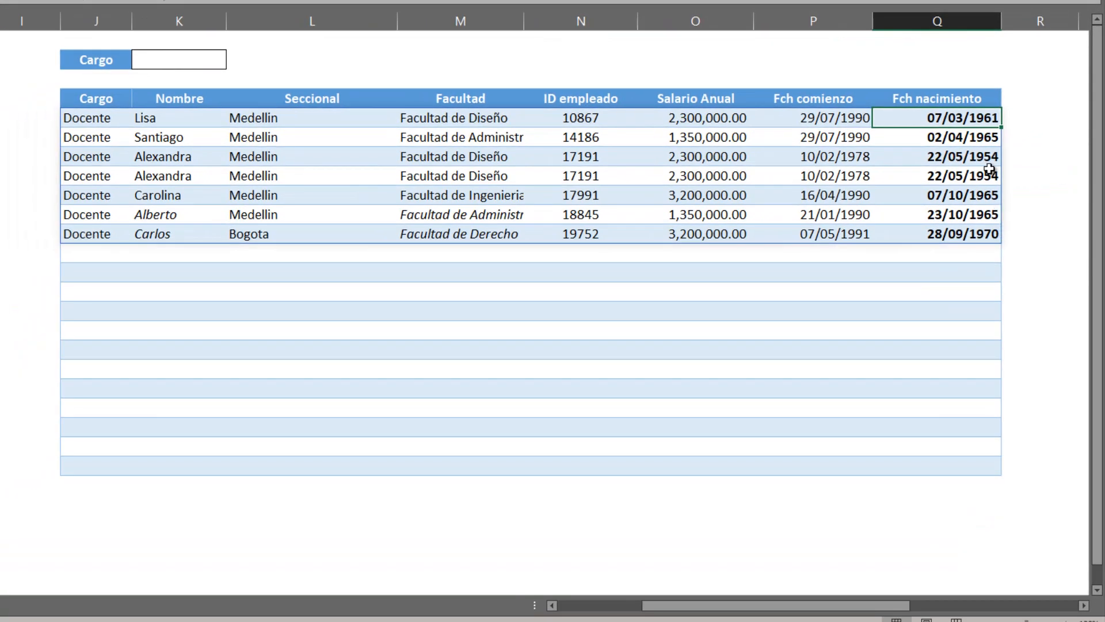
# Inspect the contents of several spilled result cells and of J5 to see which cell holds the FILTRAR formula.
pyautogui.click(276, 221)
pyautogui.doubleClick(268, 232)
pyautogui.doubleClick(333, 198)
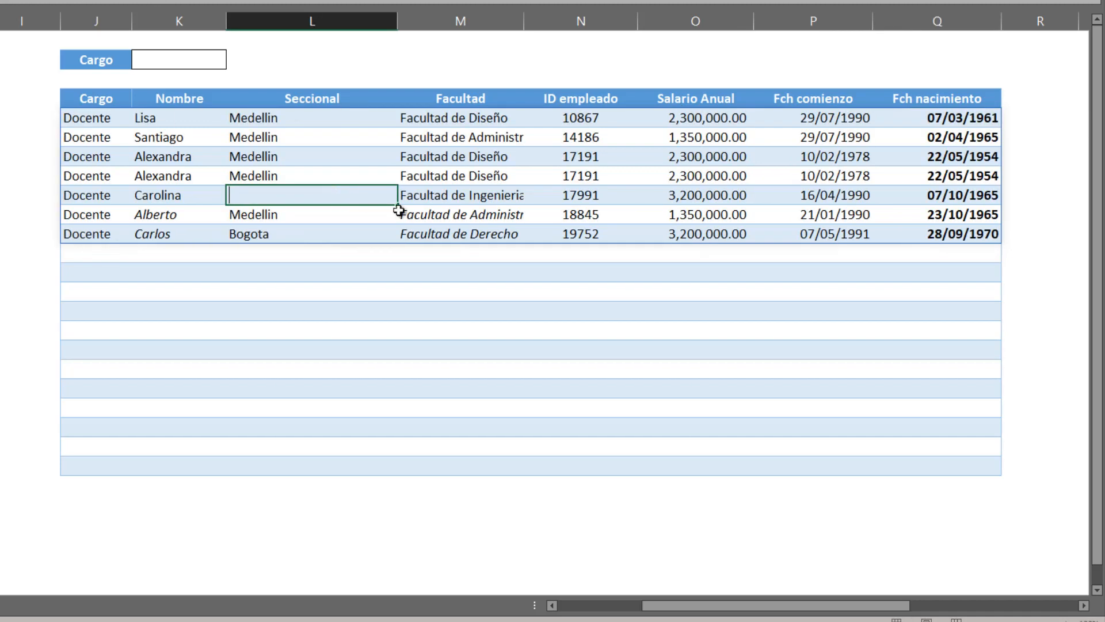
pyautogui.doubleClick(482, 206)
pyautogui.click(482, 200)
pyautogui.doubleClick(490, 176)
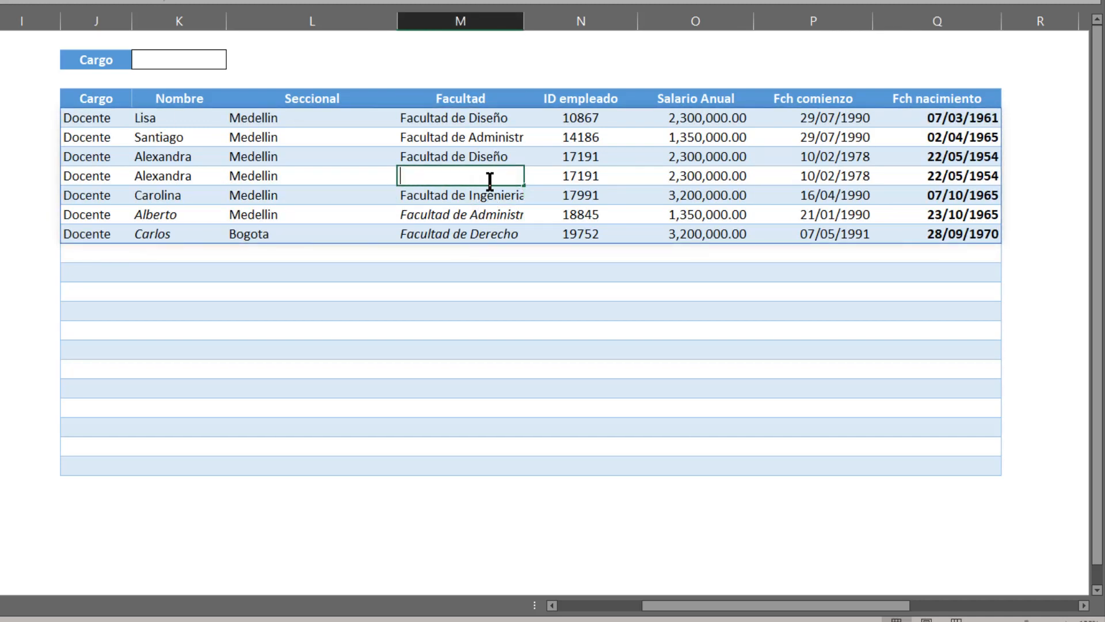
pyautogui.doubleClick(505, 196)
pyautogui.press('Escape')
pyautogui.doubleClick(603, 194)
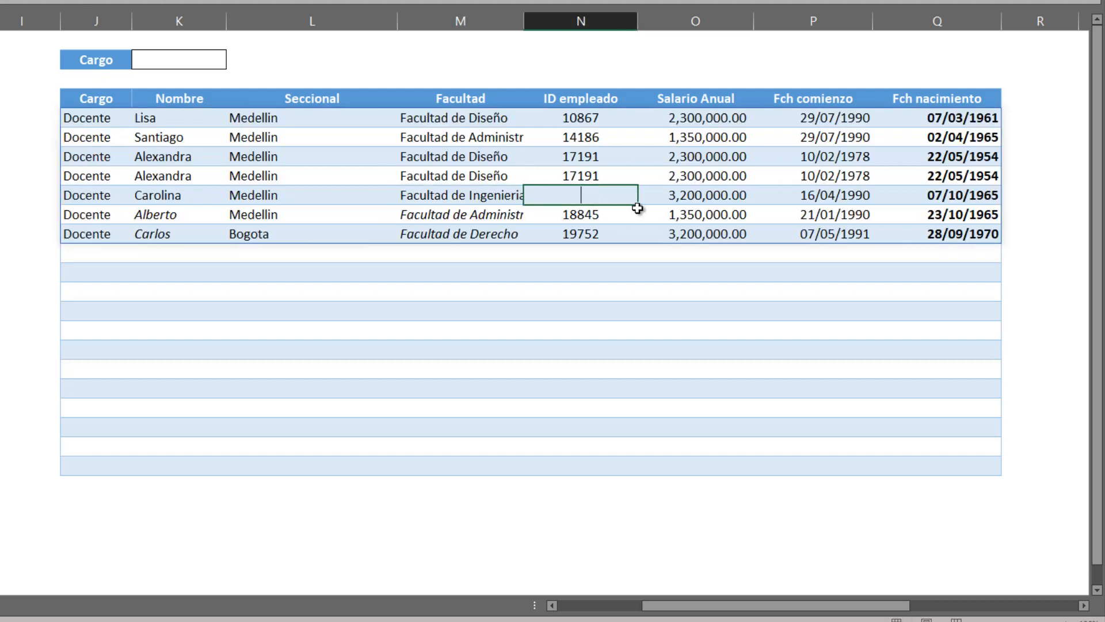
pyautogui.press('Escape')
pyautogui.doubleClick(679, 196)
pyautogui.press('Escape')
pyautogui.doubleClick(202, 151)
pyautogui.press('Escape')
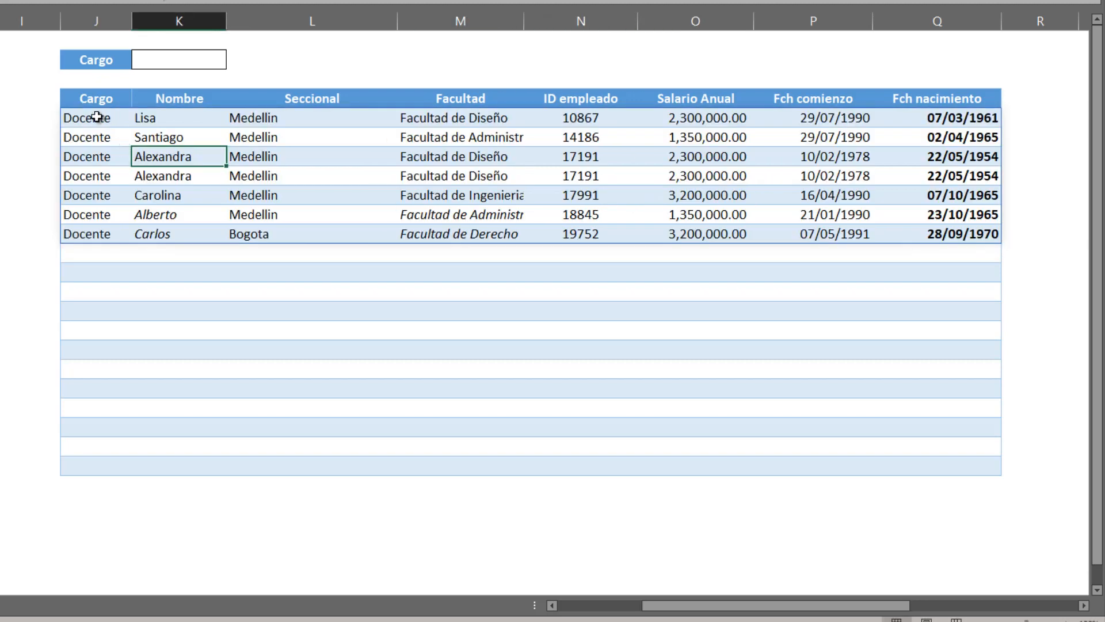
pyautogui.doubleClick(95, 116)
pyautogui.press('Escape')
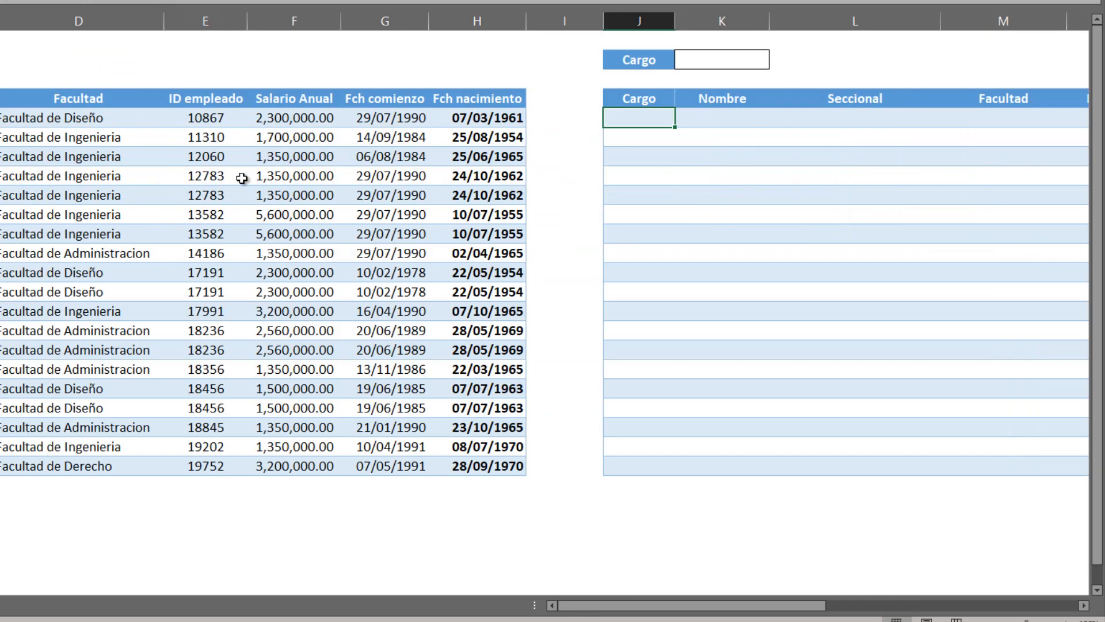
# Start a FILTRAR formula in J5 with the employee data A5:H23 as the array to filter.
pyautogui.write('=fil')
pyautogui.press('Down')
pyautogui.press('Down')
pyautogui.press('Tab')
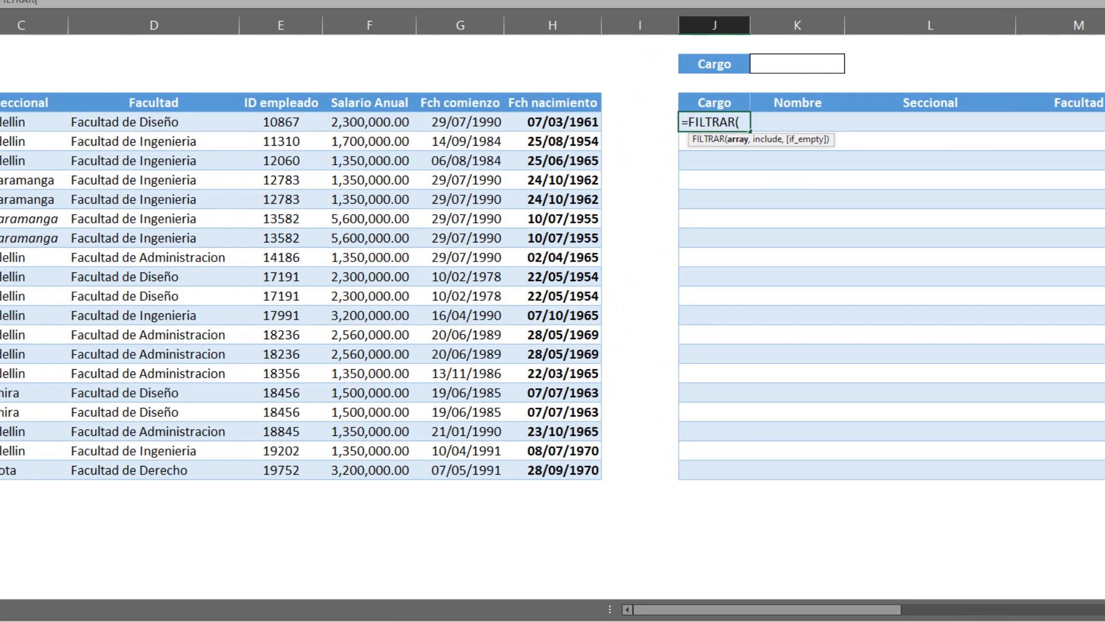
pyautogui.moveTo(34, 123); pyautogui.dragTo(787, 483)
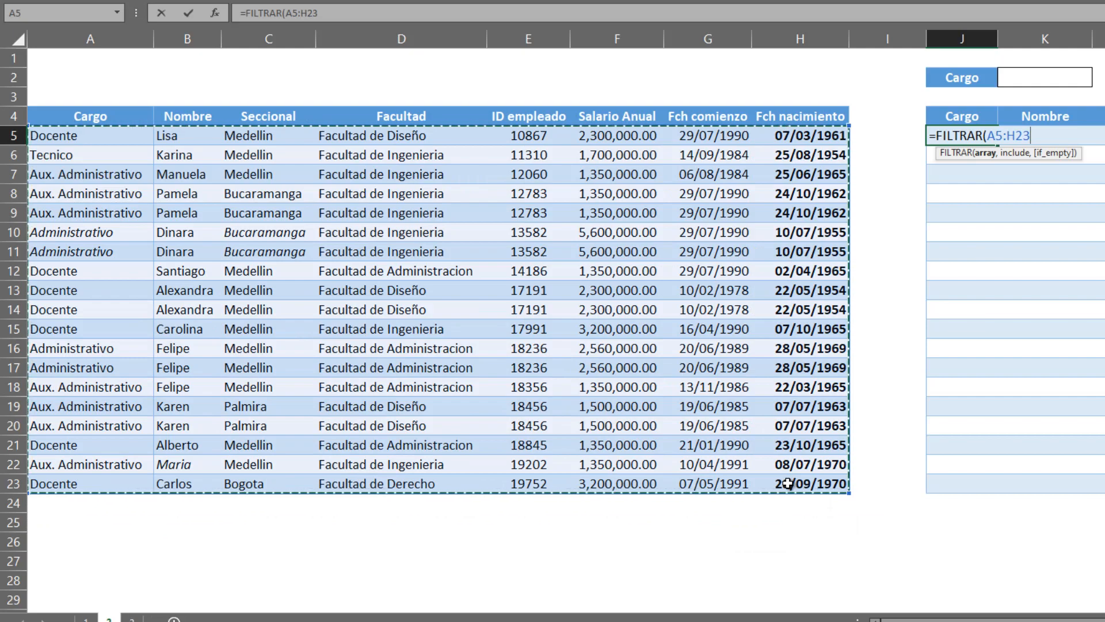
pyautogui.write(',')
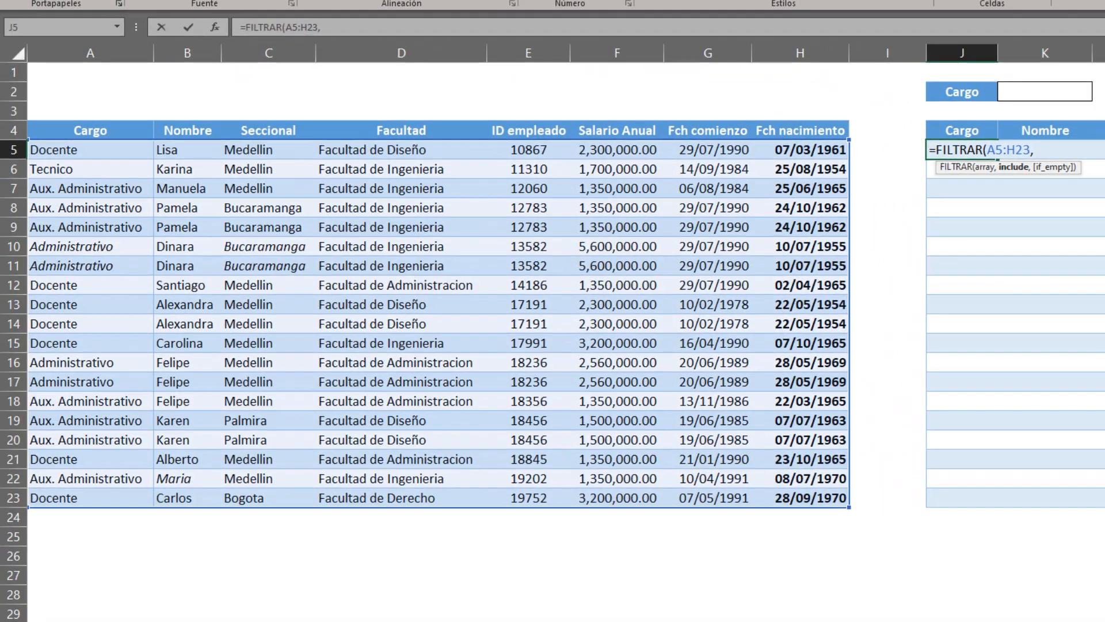
# Finish the J5 formula with the condition A5:A23=K2 and "No encontrado" as the if-empty text.
pyautogui.click(54, 147)
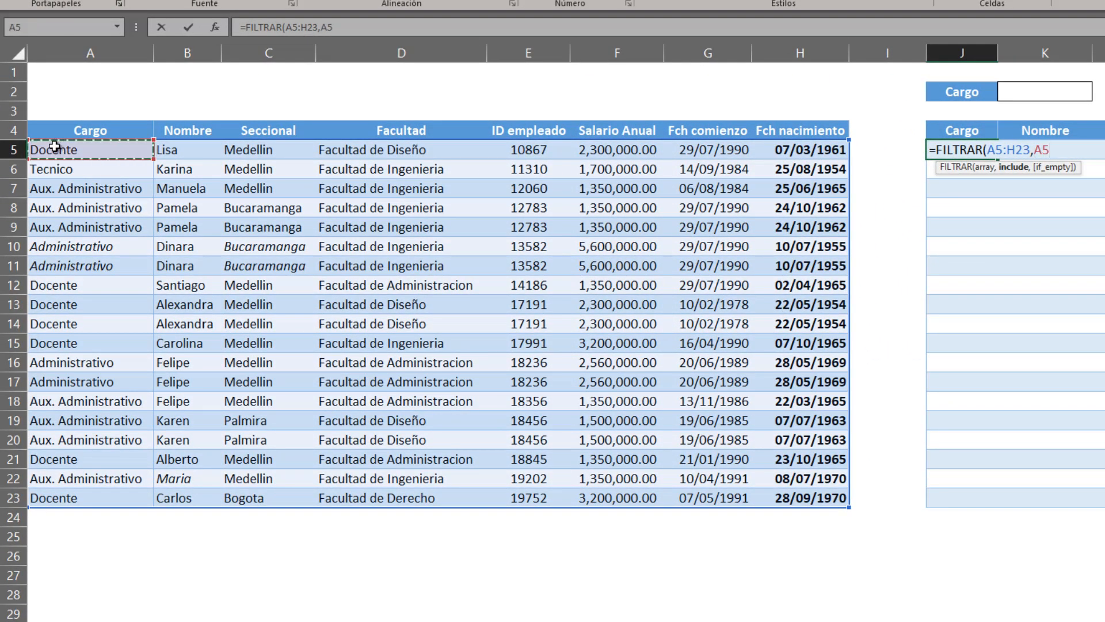
pyautogui.hotkey('ctrl', 'shift', 'Down')
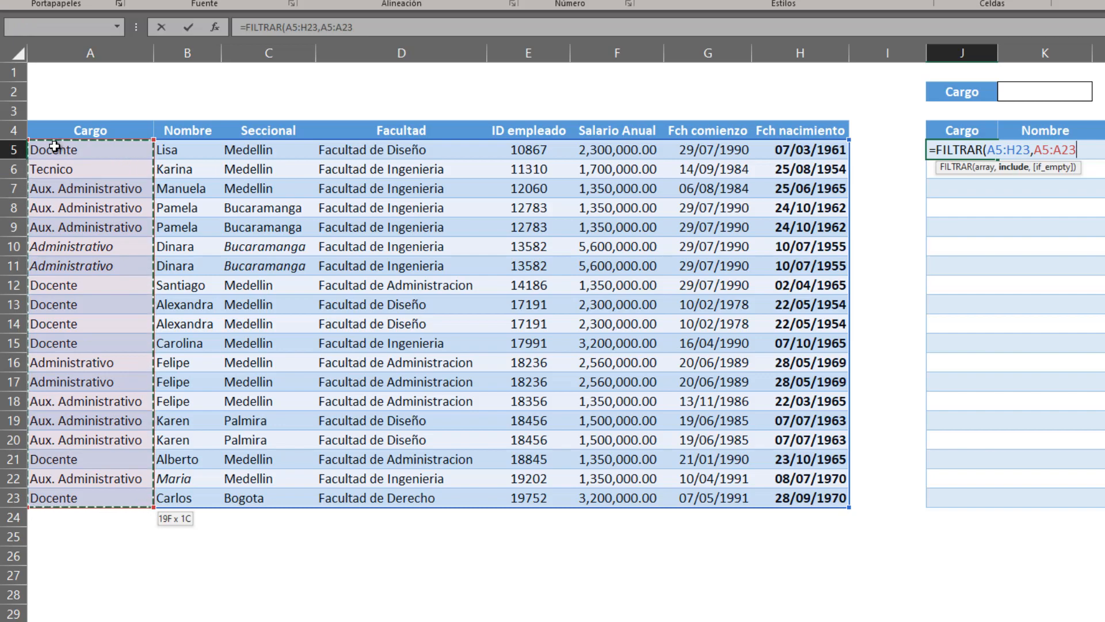
pyautogui.write('=')
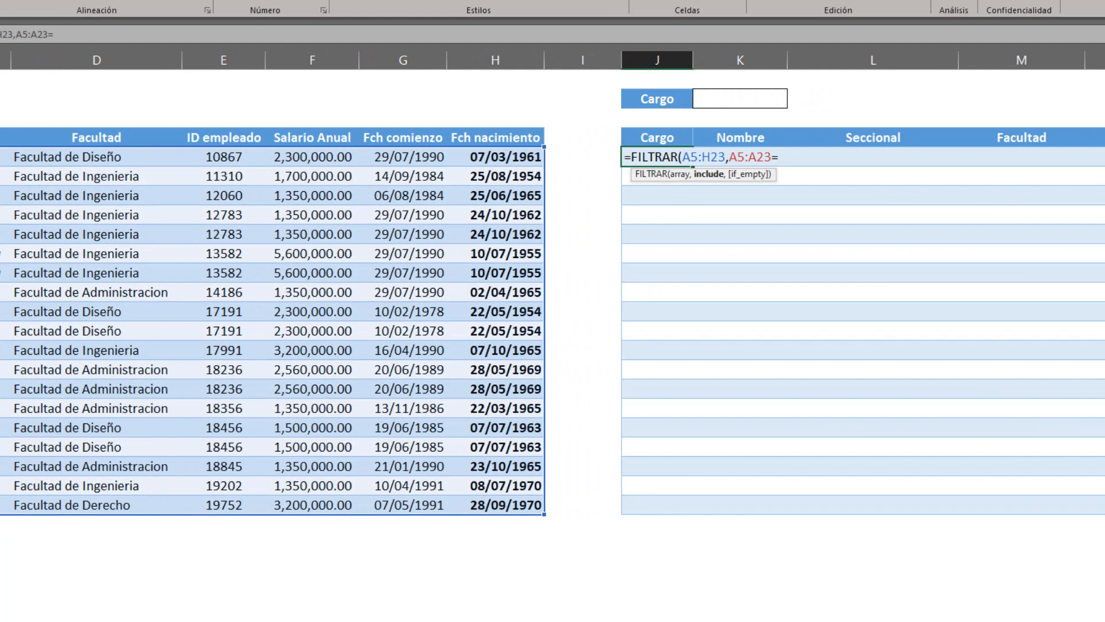
pyautogui.click(741, 99)
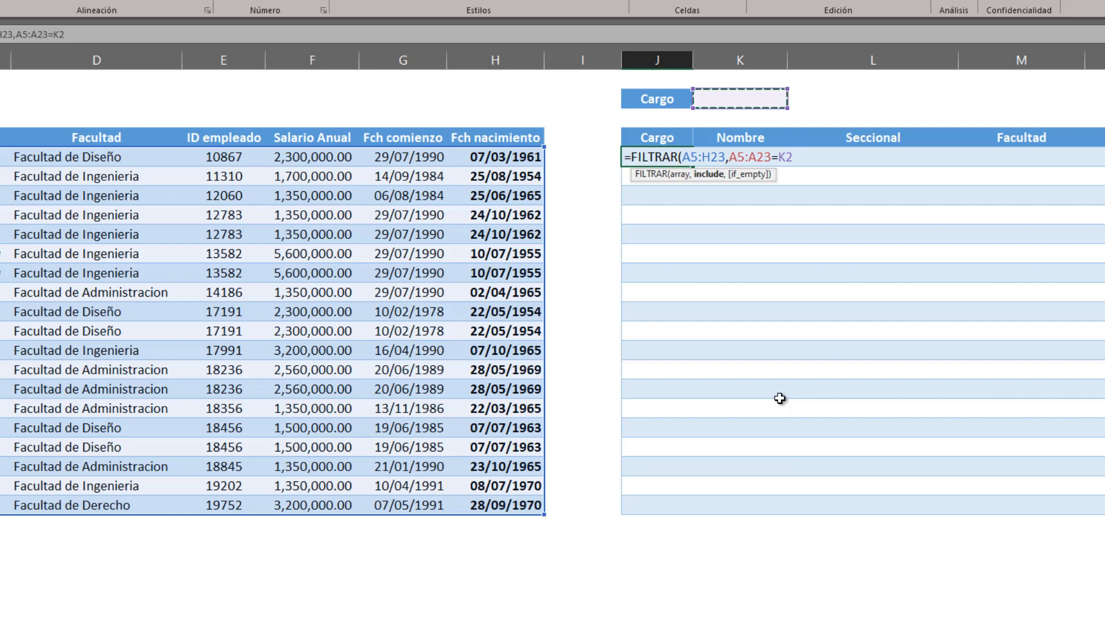
pyautogui.write(',')
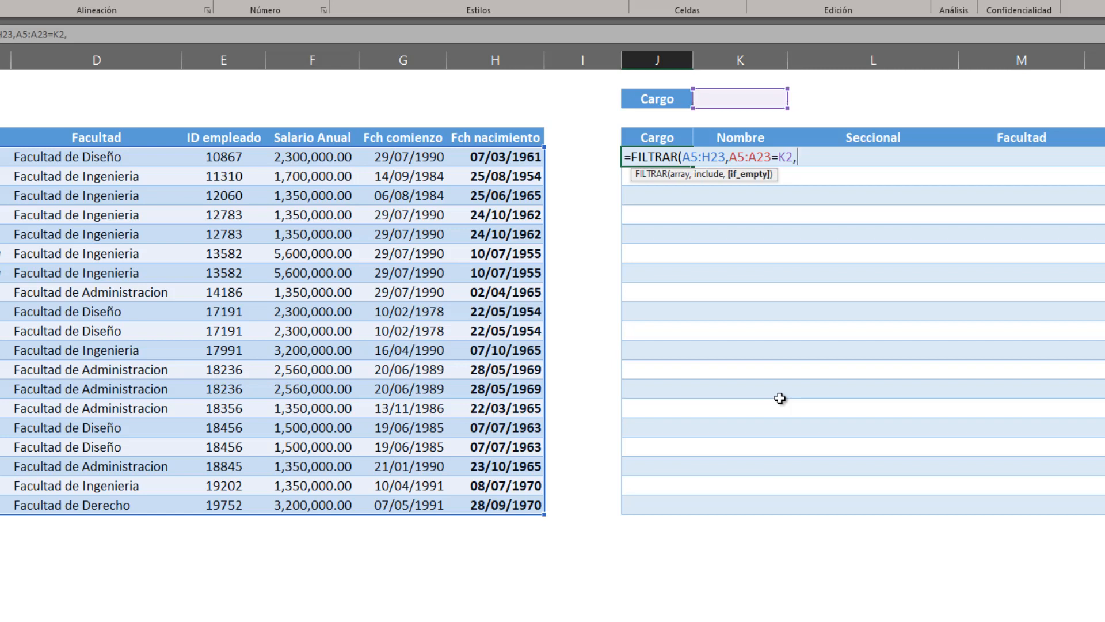
pyautogui.write('"No encontrado")')
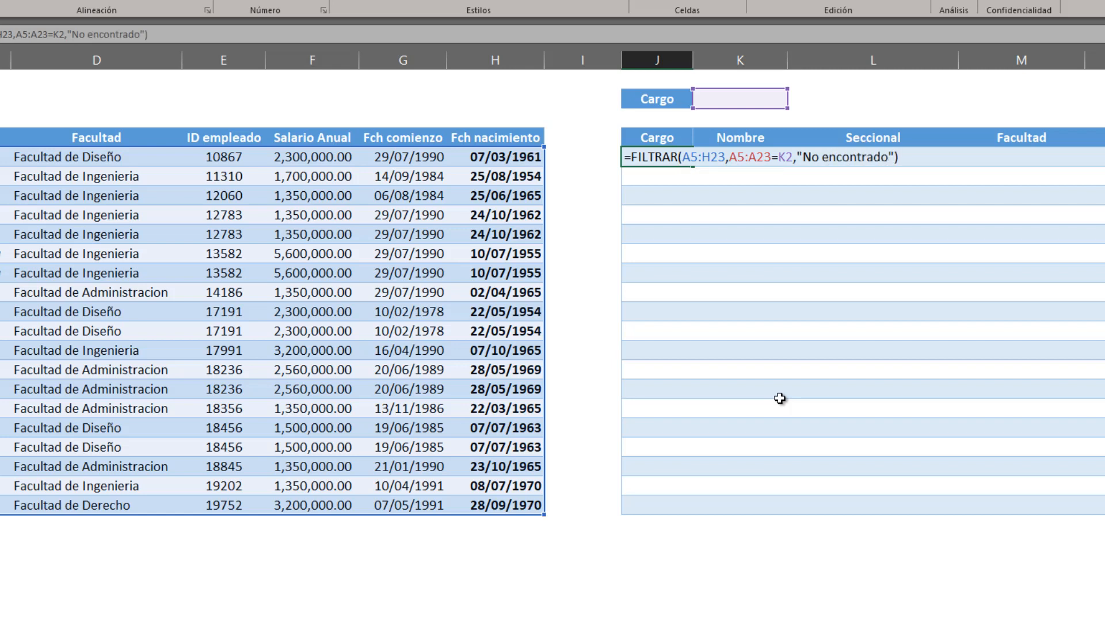
pyautogui.press('Return')
pyautogui.press('Up')
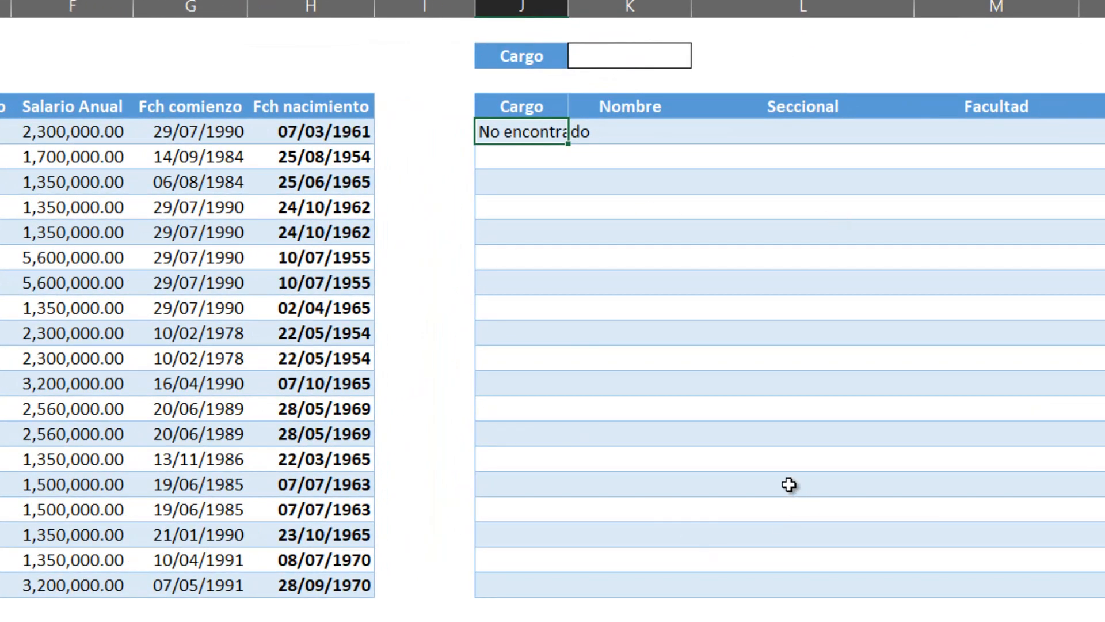
# Choose Aux. Administrativo as the Cargo in K2 and review the filtered rows across all columns.
pyautogui.hscroll(5, 671, 262)
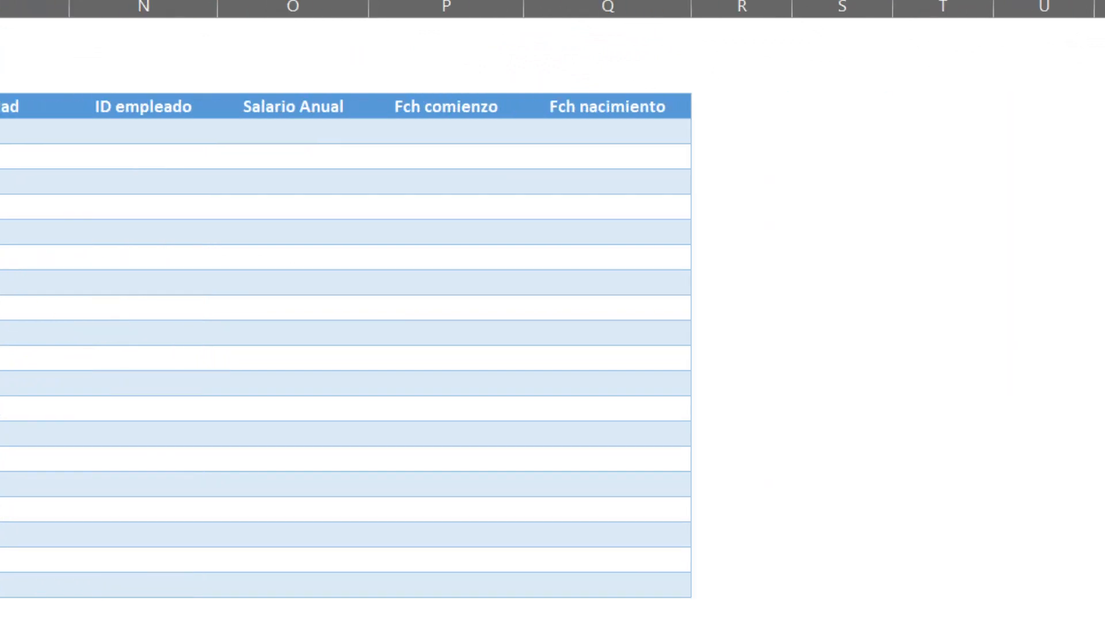
pyautogui.hscroll(-5, 671, 263)
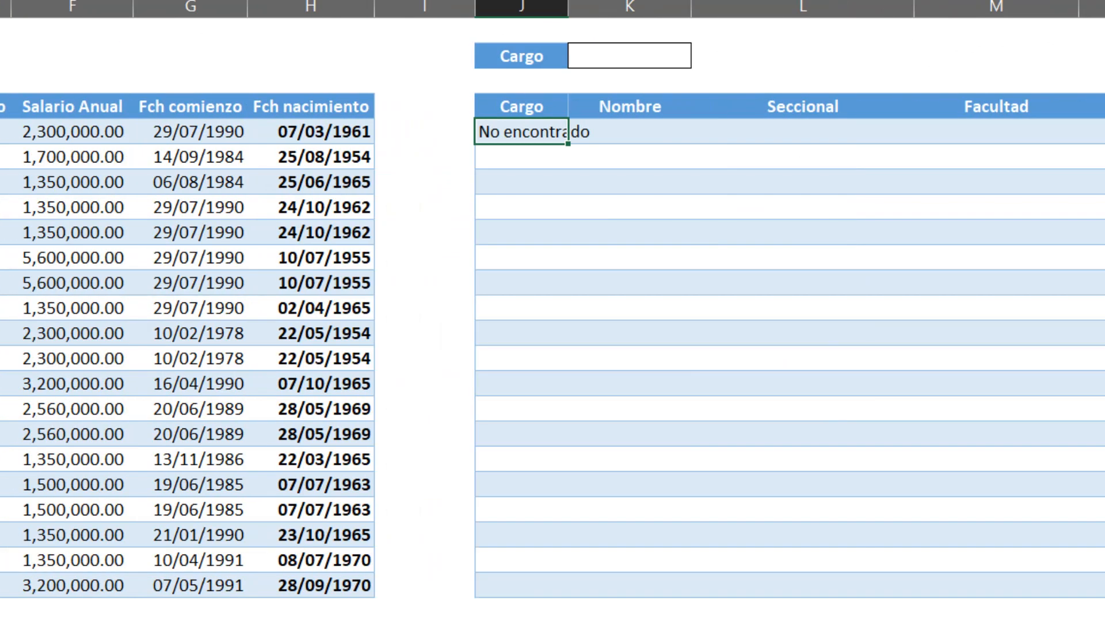
pyautogui.click(634, 58)
pyautogui.click(699, 59)
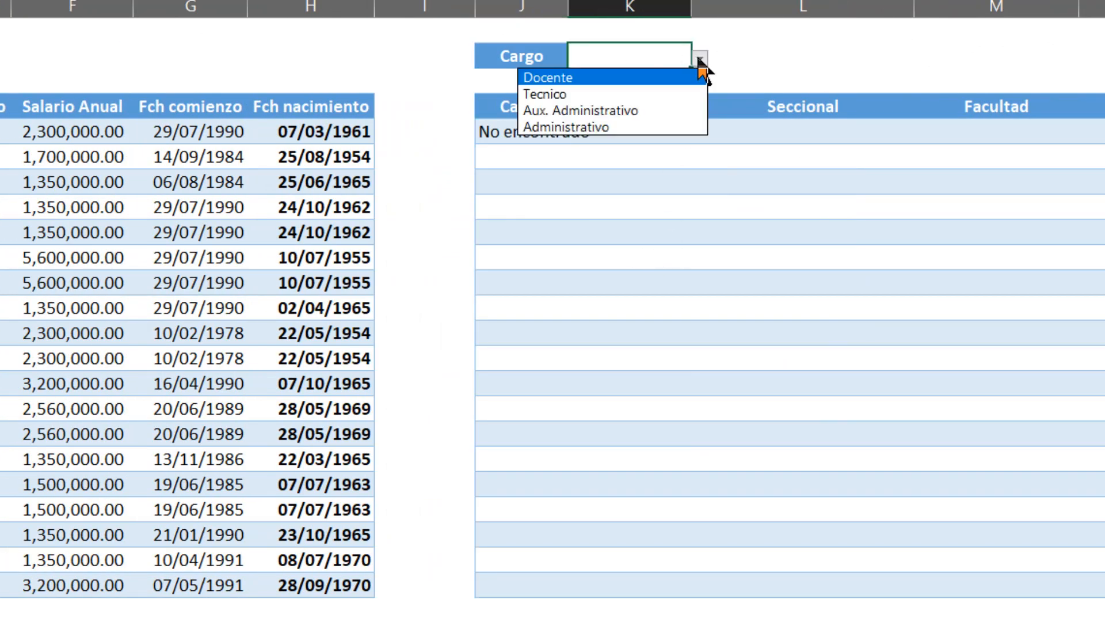
pyautogui.click(700, 60)
pyautogui.click(701, 60)
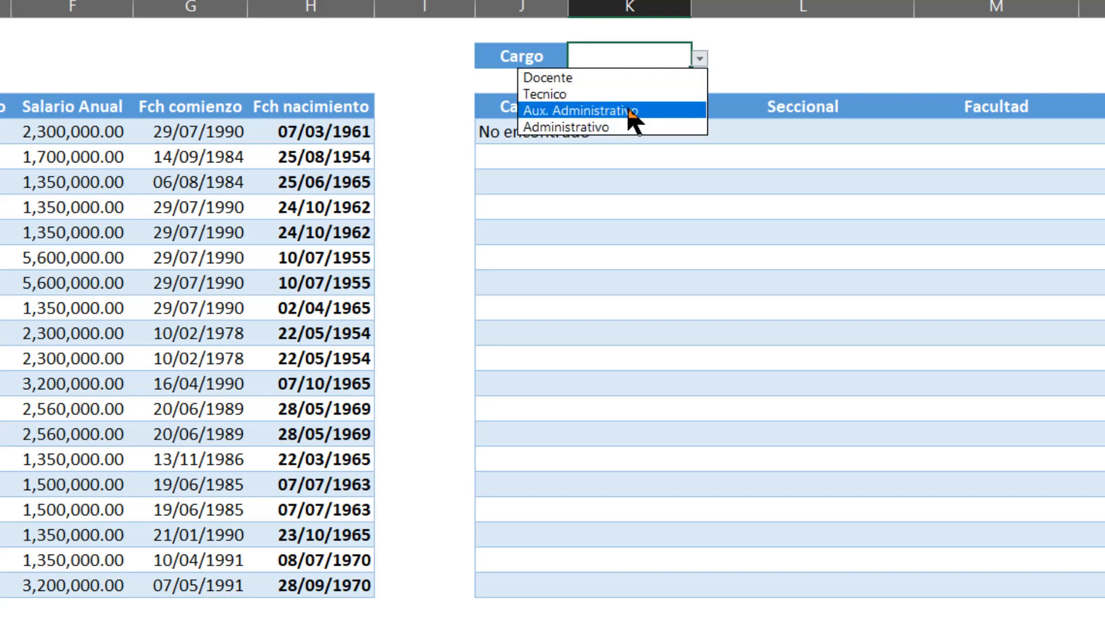
pyautogui.click(629, 110)
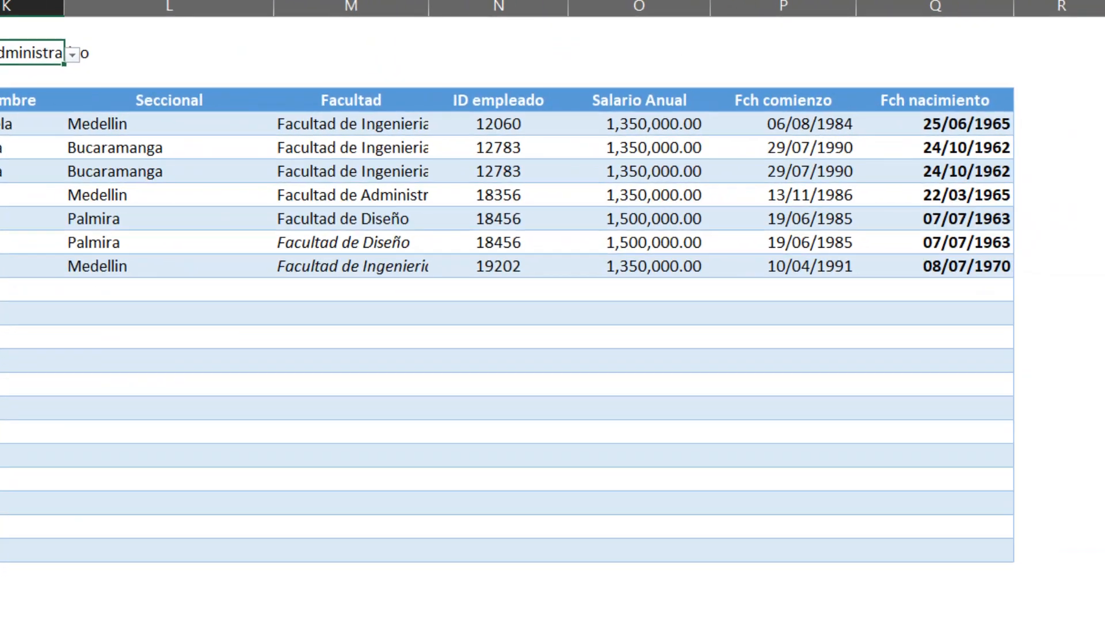
pyautogui.moveTo(813, 617); pyautogui.dragTo(647, 599)
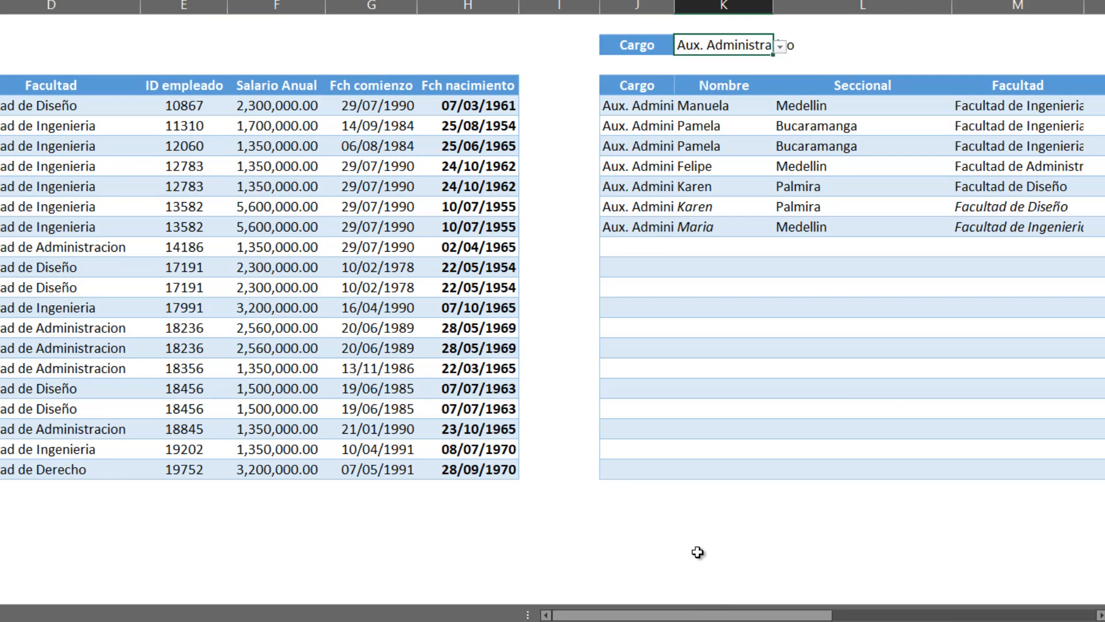
# Change the Cargo in K2 to Tecnico and compare the result with the matching row in the source data.
pyautogui.click(781, 45)
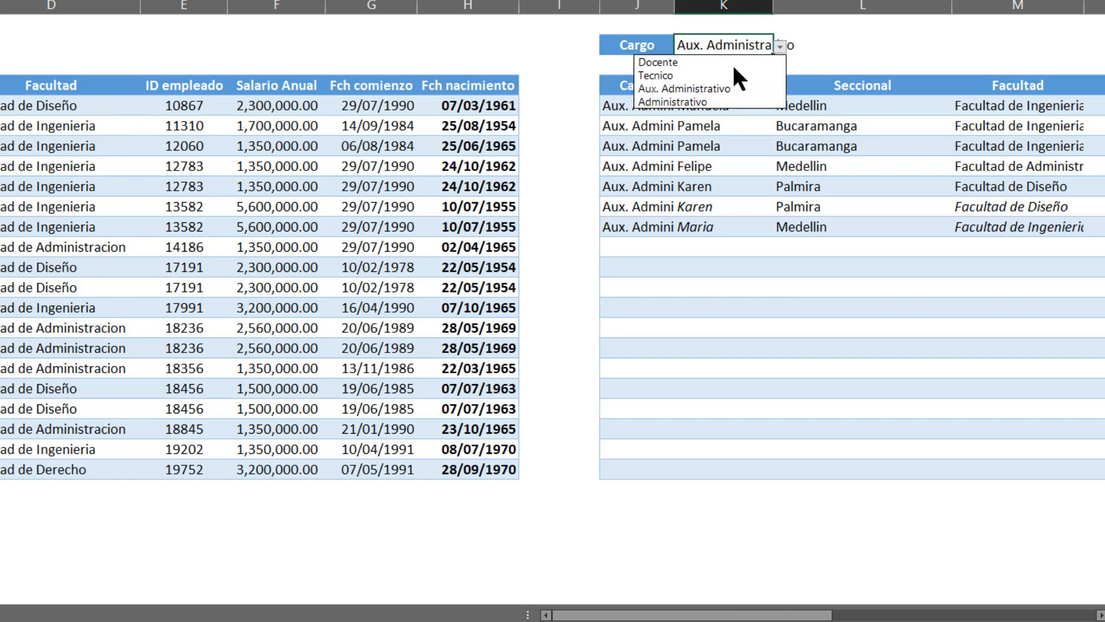
pyautogui.click(685, 76)
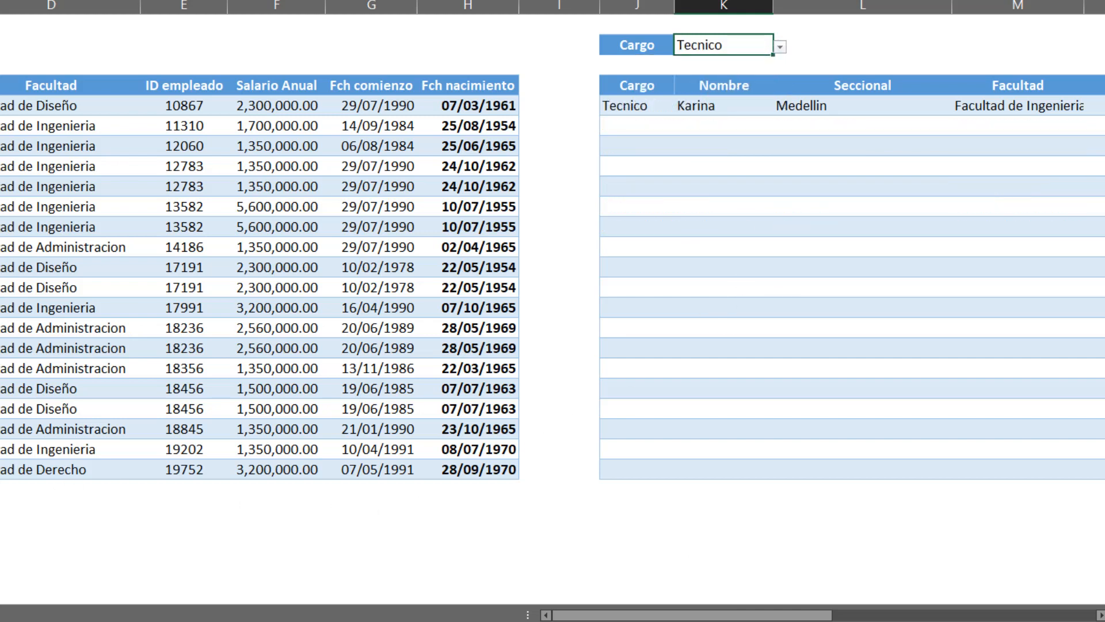
pyautogui.moveTo(2, 127); pyautogui.dragTo(474, 131)
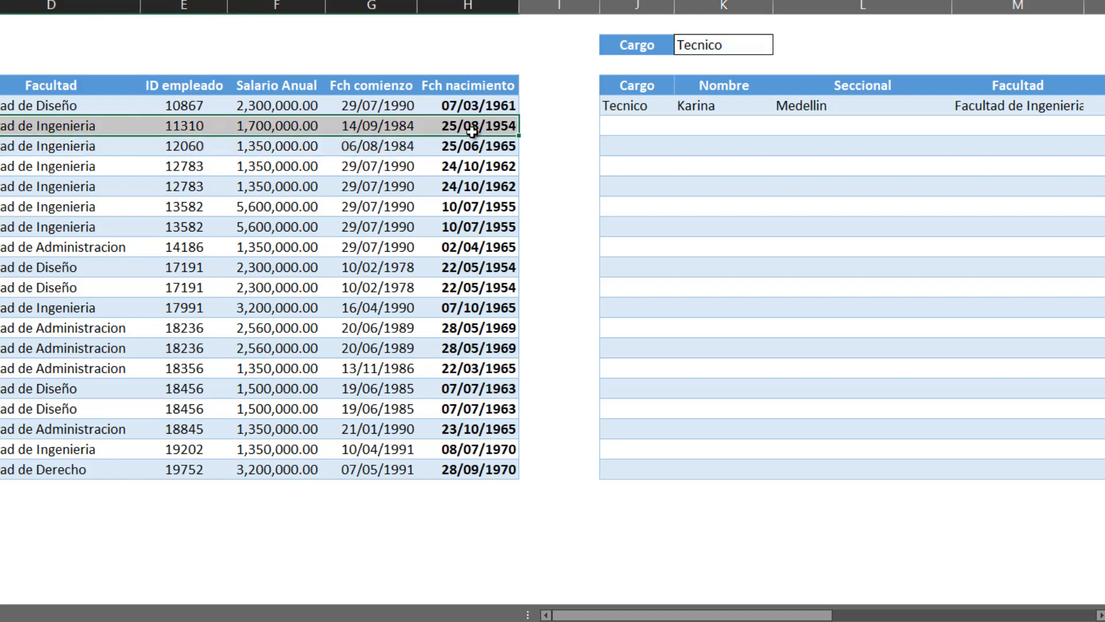
pyautogui.click(473, 132)
# Change the Cargo in K2 to Administrativo to filter the employees by that role.
pyautogui.click(757, 46)
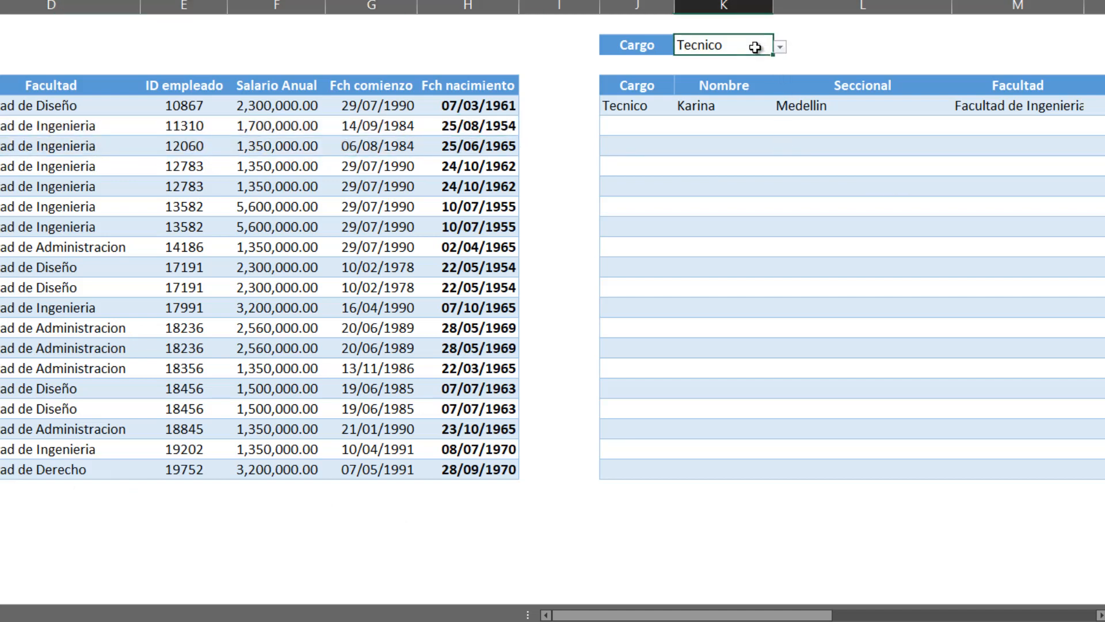
pyautogui.click(780, 46)
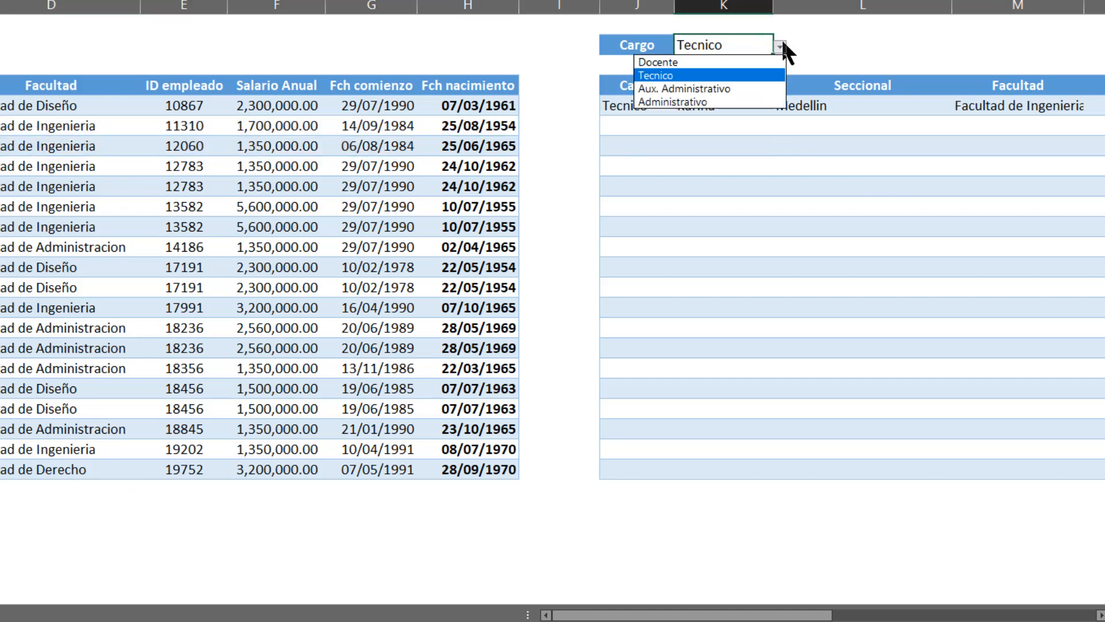
pyautogui.click(728, 103)
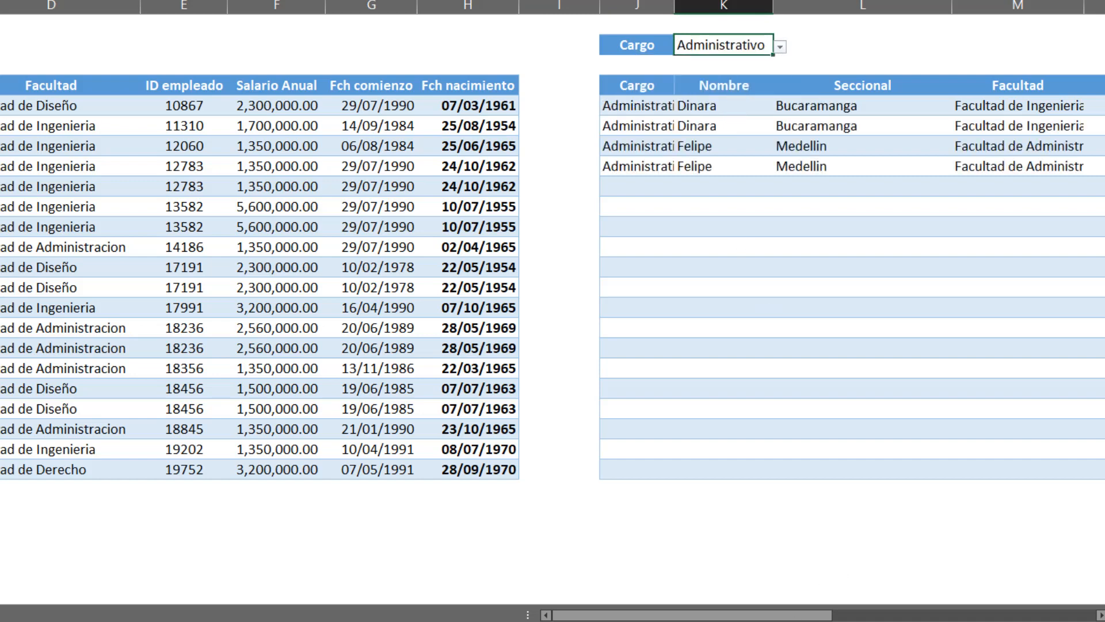
pyautogui.moveTo(812, 615)
pyautogui.mouseDown()
pyautogui.moveTo(908, 615)
pyautogui.moveTo(791, 614)
pyautogui.mouseUp()
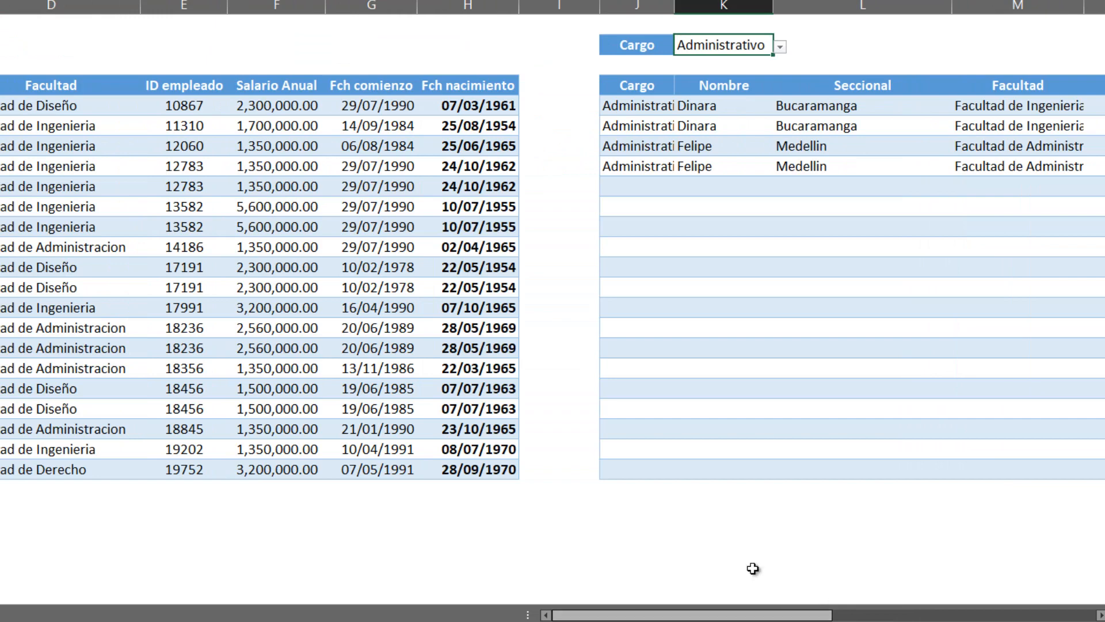
# Set the Cargo in K2 to Docente and return to the FILTRAR formula cell J5.
pyautogui.click(780, 47)
pyautogui.click(723, 61)
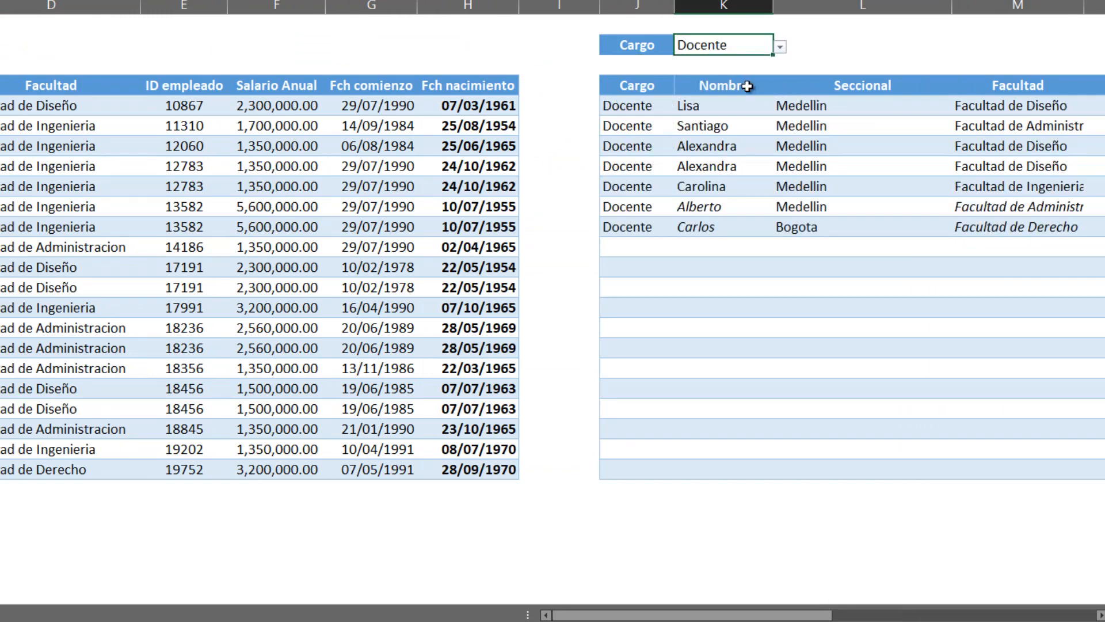
pyautogui.moveTo(688, 614); pyautogui.dragTo(660, 610)
pyautogui.click(679, 178)
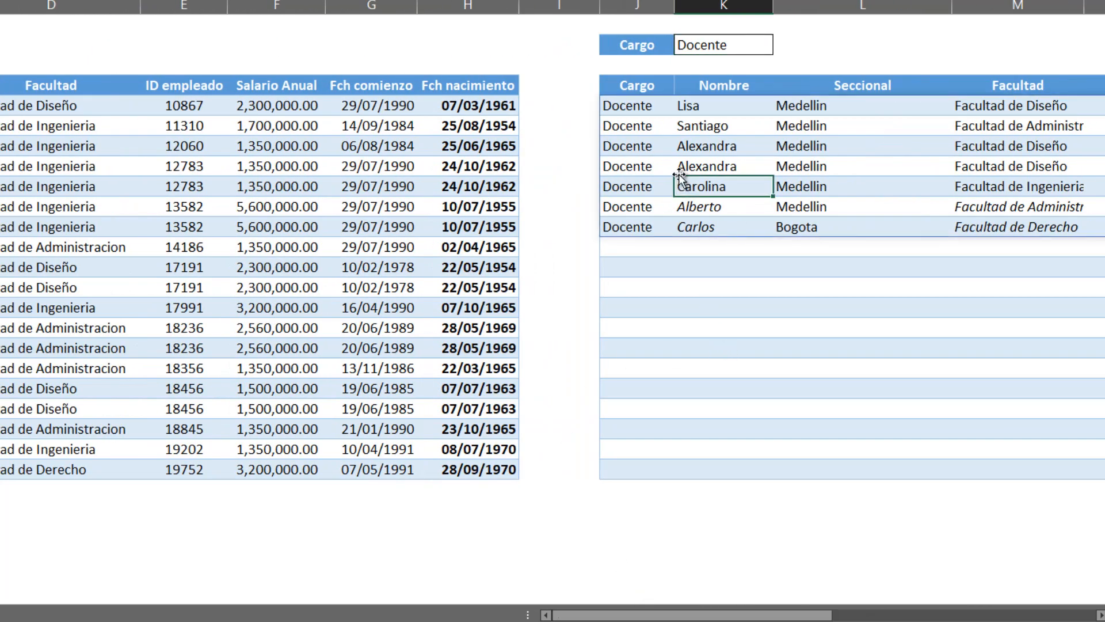
pyautogui.hotkey('ctrl', 'Up')
pyautogui.press('Down')
pyautogui.press('Left')
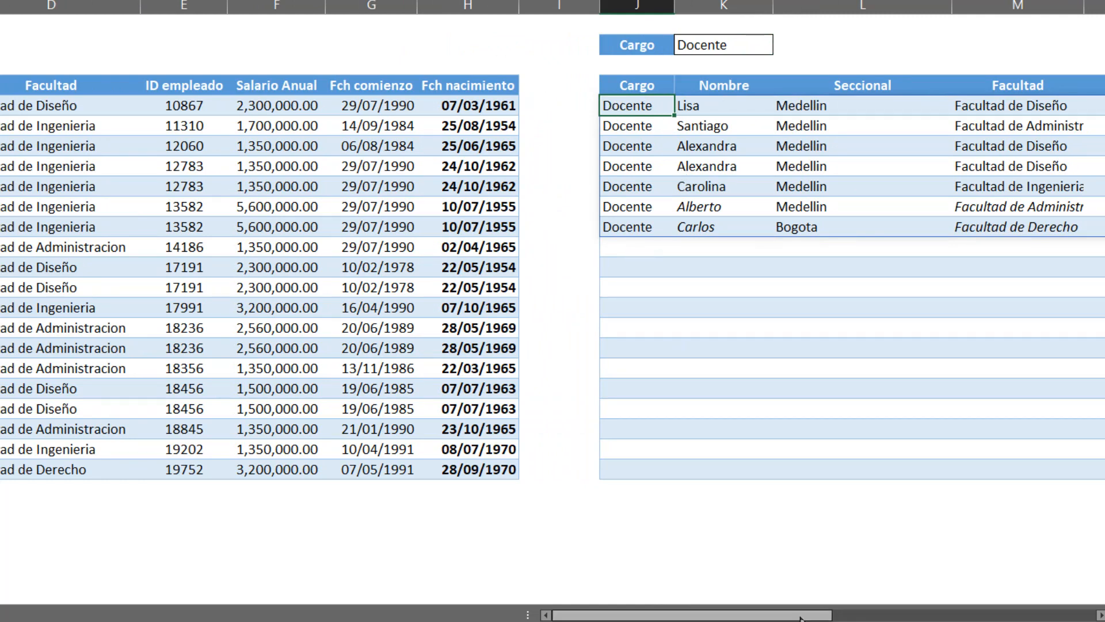
pyautogui.moveTo(799, 617); pyautogui.dragTo(765, 618)
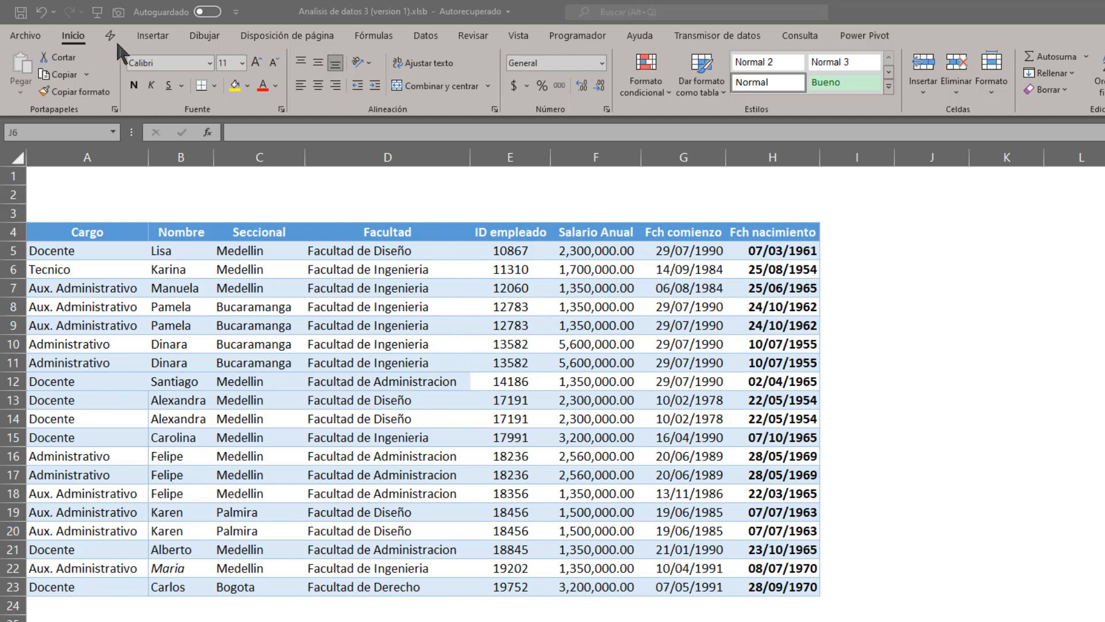
# Draw freehand yellow highlighter strokes across rows 7 and 13 of the employee table.
pyautogui.click(203, 35)
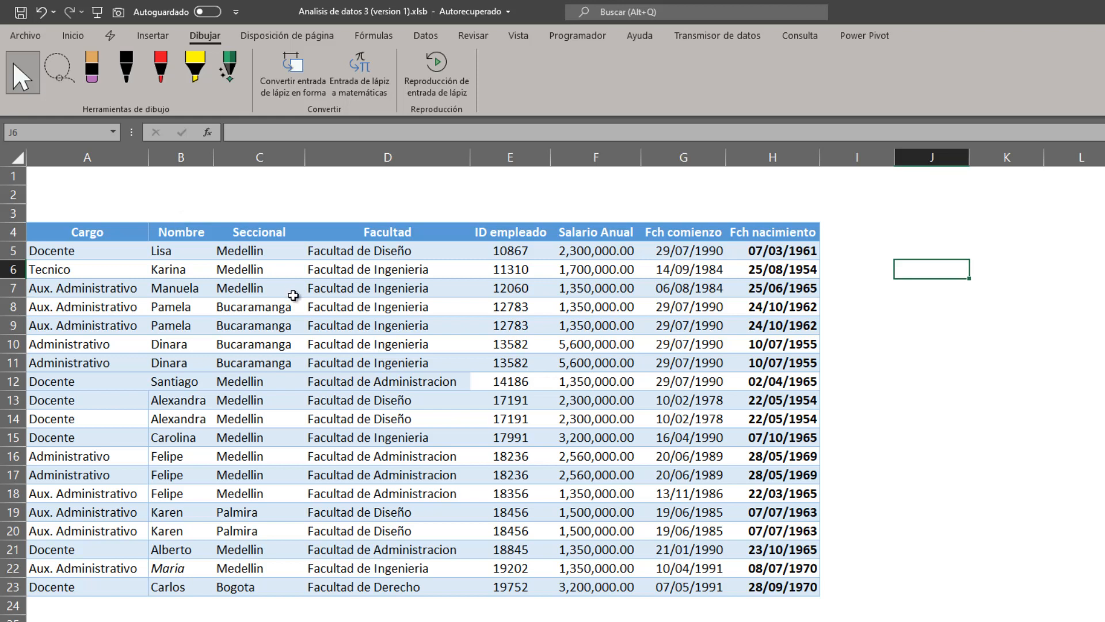
pyautogui.click(199, 64)
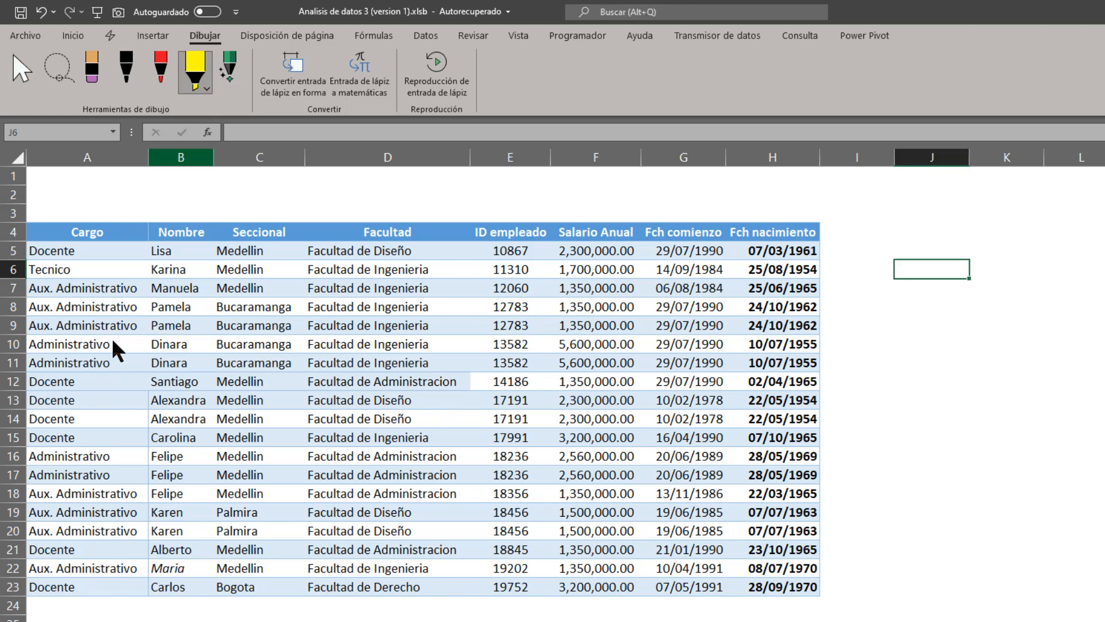
pyautogui.moveTo(56, 295)
pyautogui.mouseDown()
pyautogui.moveTo(55, 279)
pyautogui.moveTo(491, 292)
pyautogui.moveTo(815, 281)
pyautogui.mouseUp()
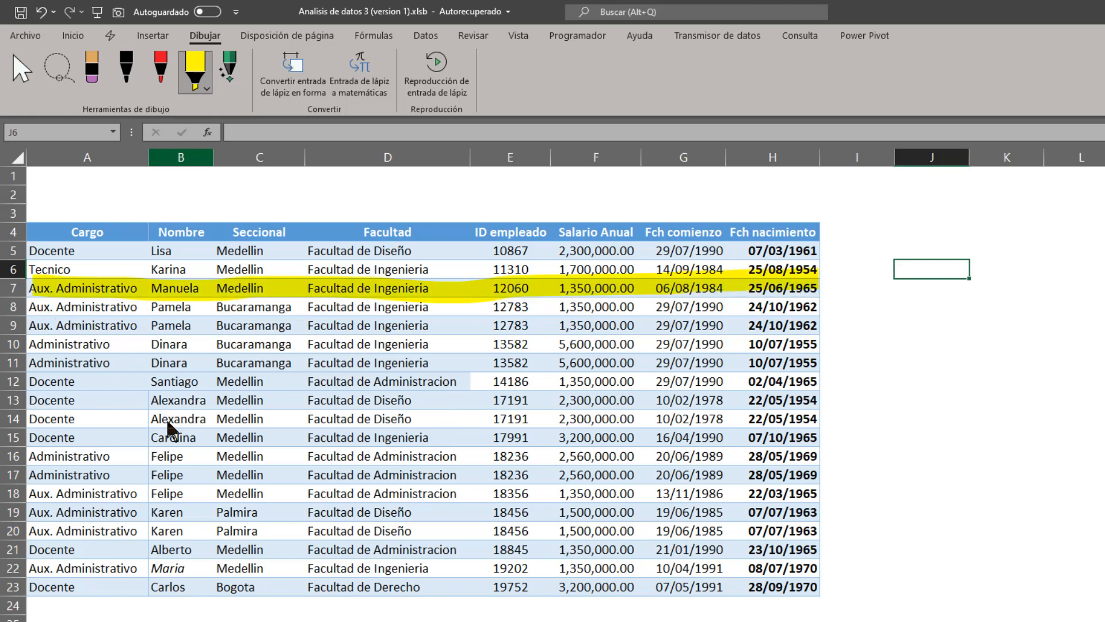
pyautogui.moveTo(48, 387); pyautogui.dragTo(797, 408)
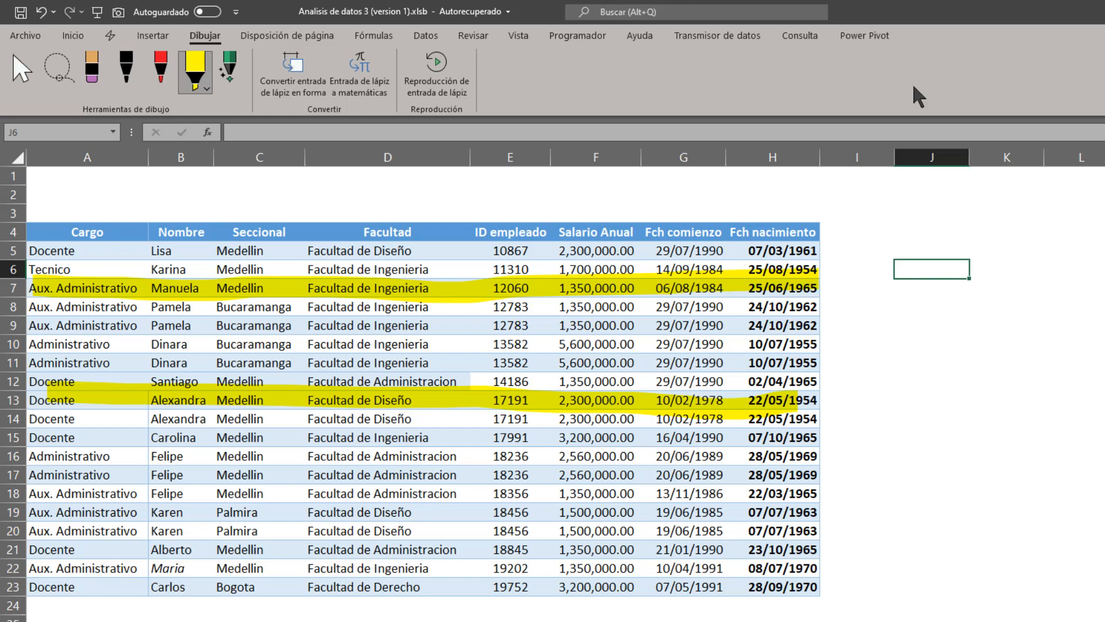
# Turn on Acoplar a celdas for the yellow highlighter and mark the cells A15:D18 and A20:D21.
pyautogui.click(206, 88)
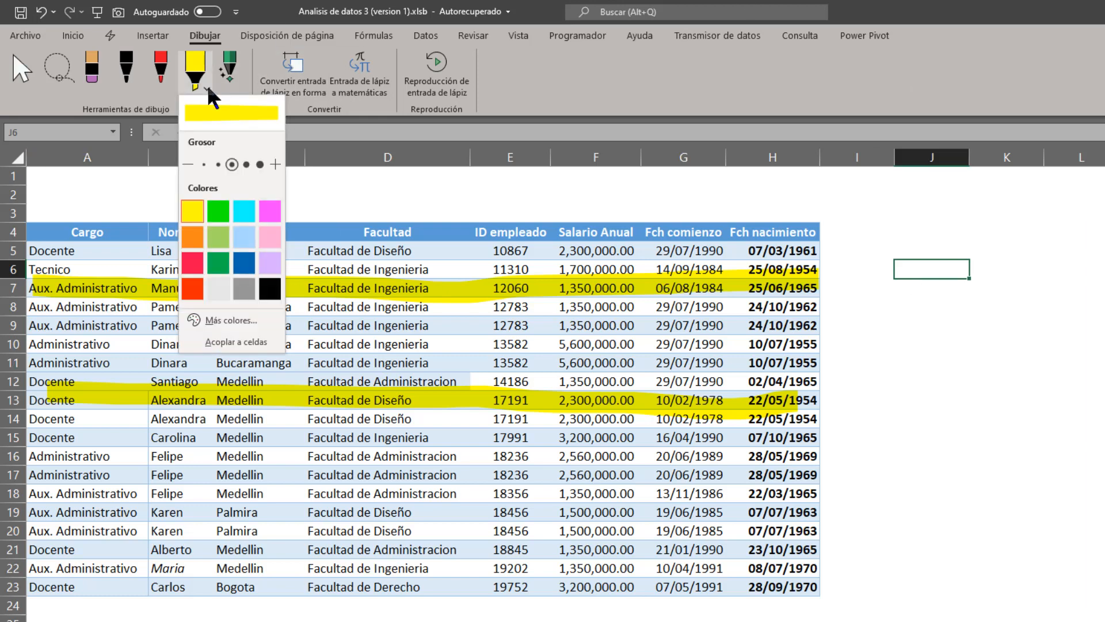
pyautogui.click(244, 344)
pyautogui.moveTo(89, 444)
pyautogui.mouseDown()
pyautogui.moveTo(106, 464)
pyautogui.moveTo(171, 469)
pyautogui.moveTo(389, 459)
pyautogui.moveTo(44, 469)
pyautogui.mouseUp()
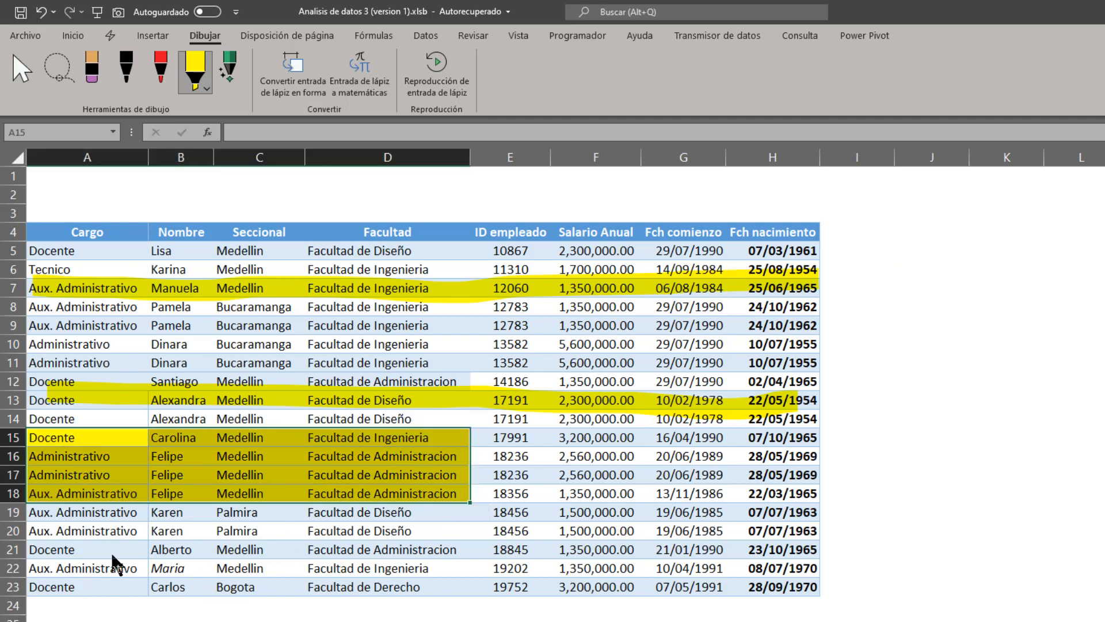
pyautogui.moveTo(68, 550); pyautogui.dragTo(465, 548)
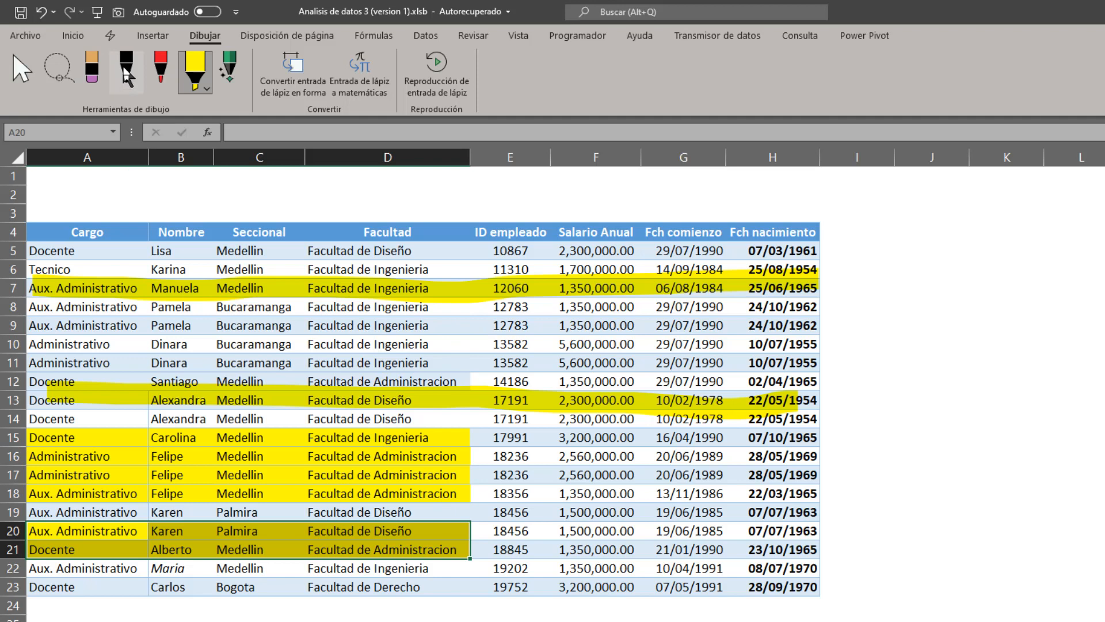
# Circle the Nombre, Facultad and Salario Anual headers freehand with the black pen.
pyautogui.click(125, 72)
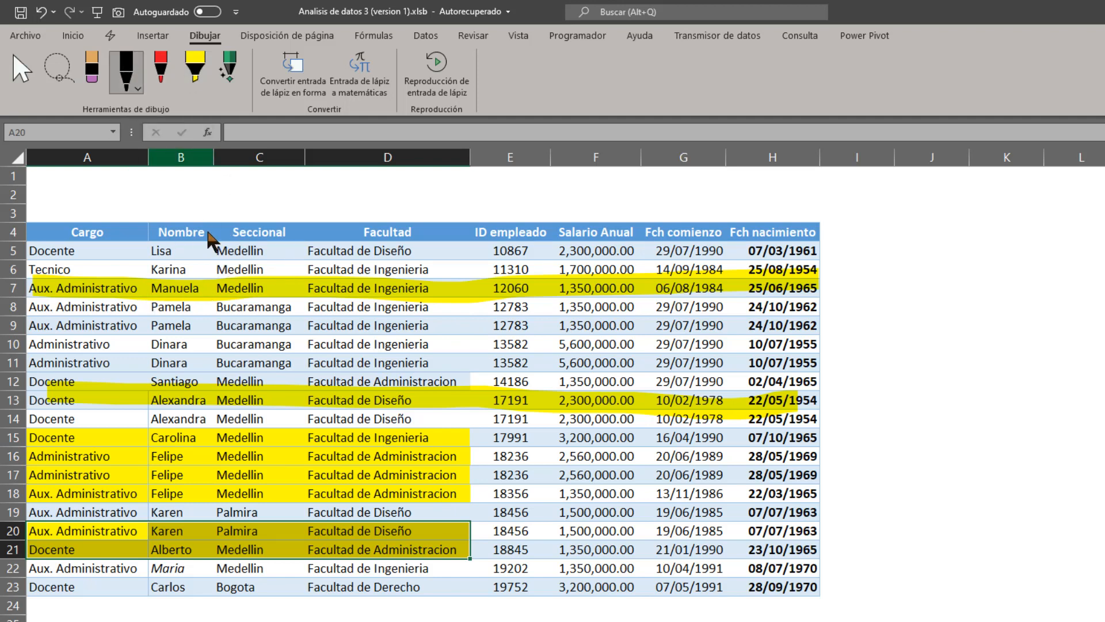
pyautogui.moveTo(210, 218)
pyautogui.mouseDown()
pyautogui.moveTo(138, 236)
pyautogui.moveTo(200, 214)
pyautogui.moveTo(173, 211)
pyautogui.mouseUp()
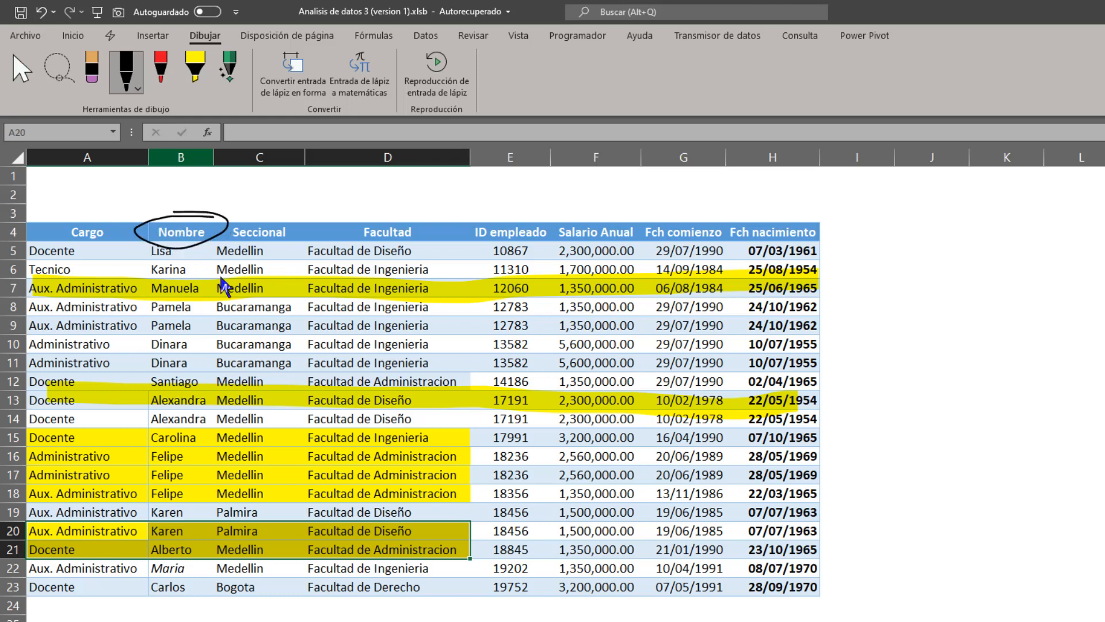
pyautogui.moveTo(436, 209)
pyautogui.mouseDown()
pyautogui.moveTo(347, 227)
pyautogui.moveTo(429, 233)
pyautogui.mouseUp()
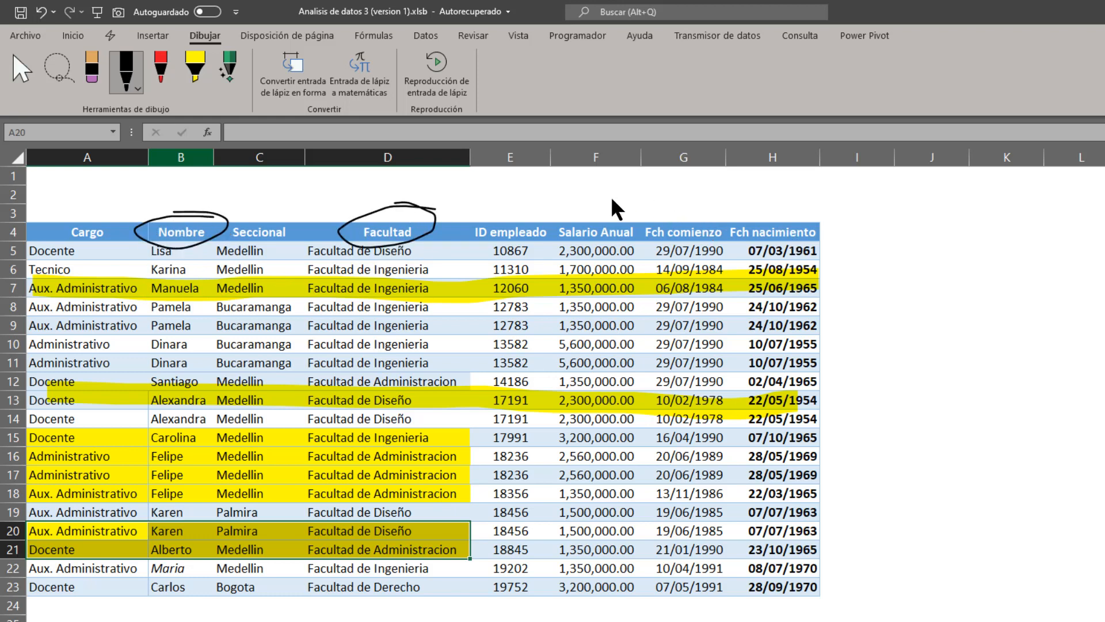
pyautogui.moveTo(644, 211)
pyautogui.mouseDown()
pyautogui.moveTo(570, 212)
pyautogui.moveTo(572, 251)
pyautogui.moveTo(608, 209)
pyautogui.moveTo(571, 202)
pyautogui.mouseUp()
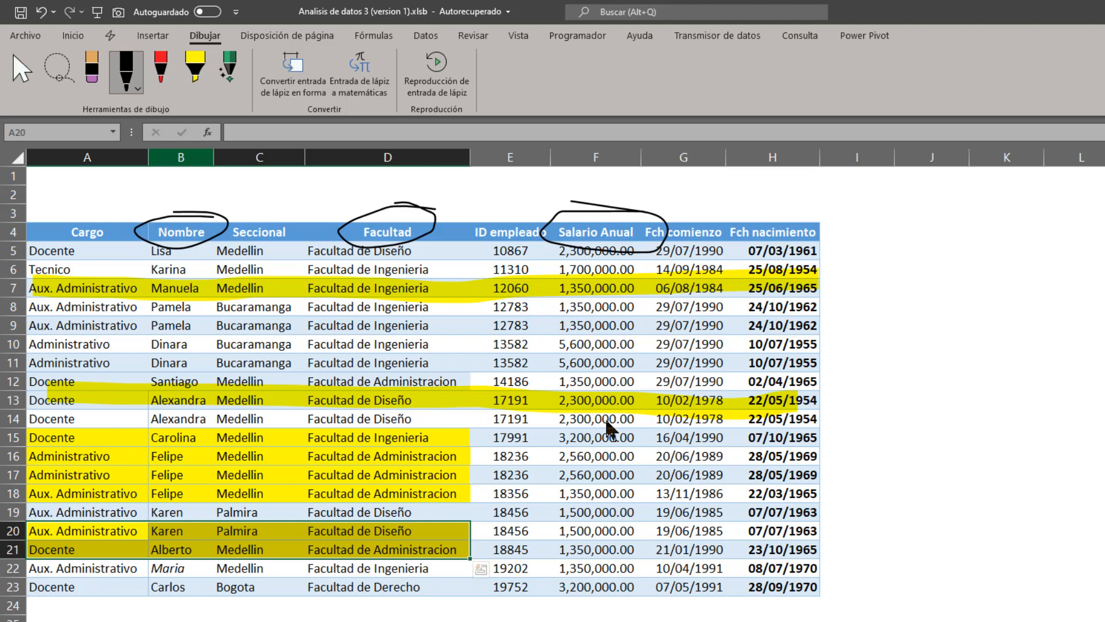
# Handwrite a full name in black ink on two lines across the Seccional and Facultad columns.
pyautogui.moveTo(255, 297)
pyautogui.mouseDown()
pyautogui.moveTo(268, 346)
pyautogui.moveTo(305, 273)
pyautogui.mouseUp()
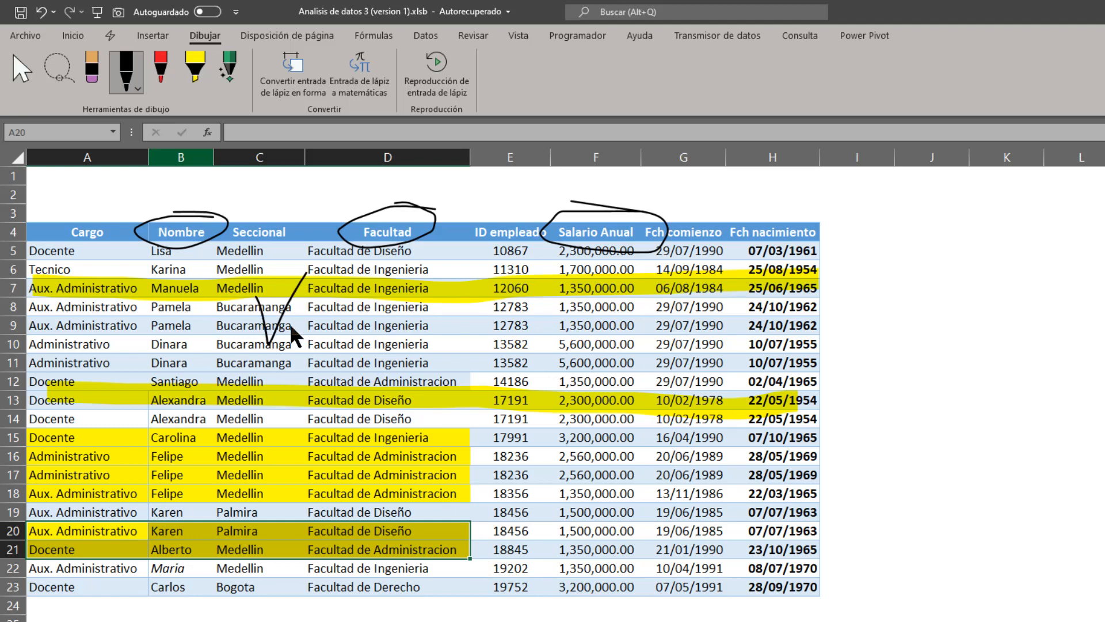
pyautogui.moveTo(320, 312); pyautogui.dragTo(322, 337)
pyautogui.moveTo(352, 267)
pyautogui.mouseDown()
pyautogui.moveTo(352, 318)
pyautogui.moveTo(400, 297)
pyautogui.moveTo(396, 327)
pyautogui.moveTo(453, 305)
pyautogui.mouseUp()
pyautogui.moveTo(281, 353)
pyautogui.mouseDown()
pyautogui.moveTo(304, 401)
pyautogui.moveTo(436, 368)
pyautogui.moveTo(447, 385)
pyautogui.moveTo(464, 362)
pyautogui.moveTo(466, 383)
pyautogui.mouseUp()
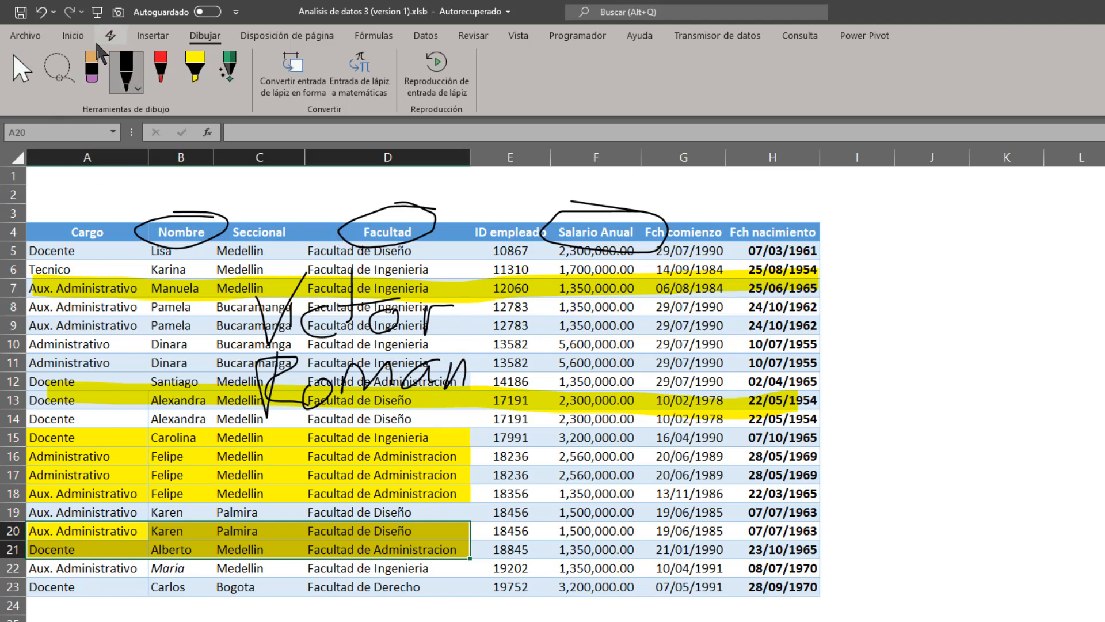
# Erase the header circles, the handwritten name and the freehand yellow strokes on rows 7 and 13, and return to normal selection at cell D15.
pyautogui.click(102, 69)
pyautogui.moveTo(144, 230)
pyautogui.mouseDown()
pyautogui.moveTo(616, 242)
pyautogui.moveTo(587, 302)
pyautogui.moveTo(351, 311)
pyautogui.moveTo(242, 373)
pyautogui.moveTo(403, 374)
pyautogui.moveTo(388, 306)
pyautogui.moveTo(373, 295)
pyautogui.mouseUp()
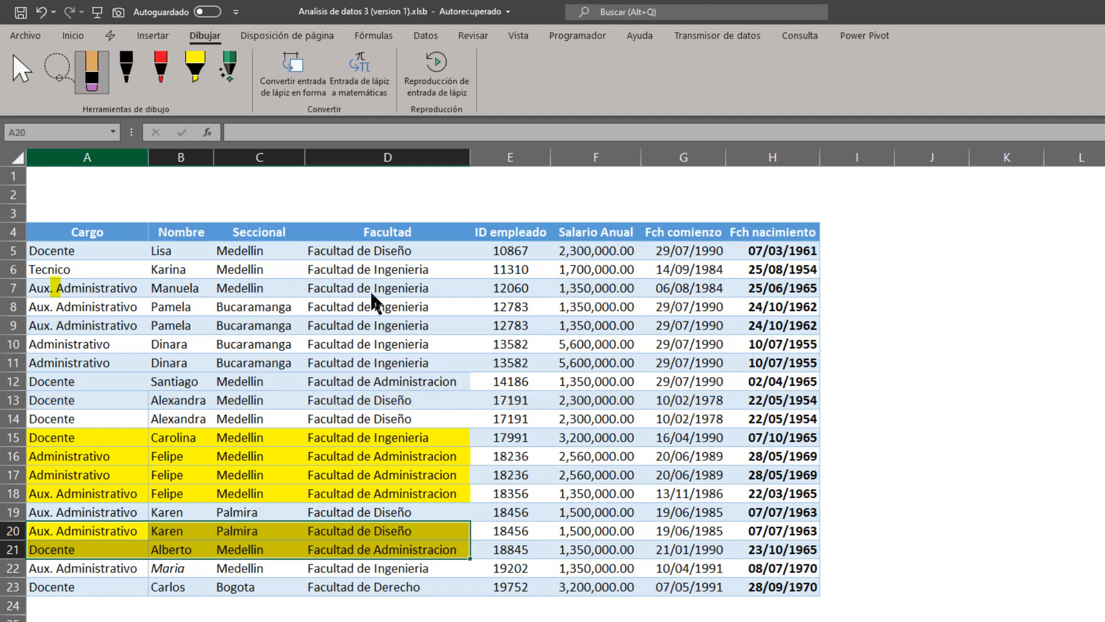
pyautogui.click(55, 286)
pyautogui.click(57, 71)
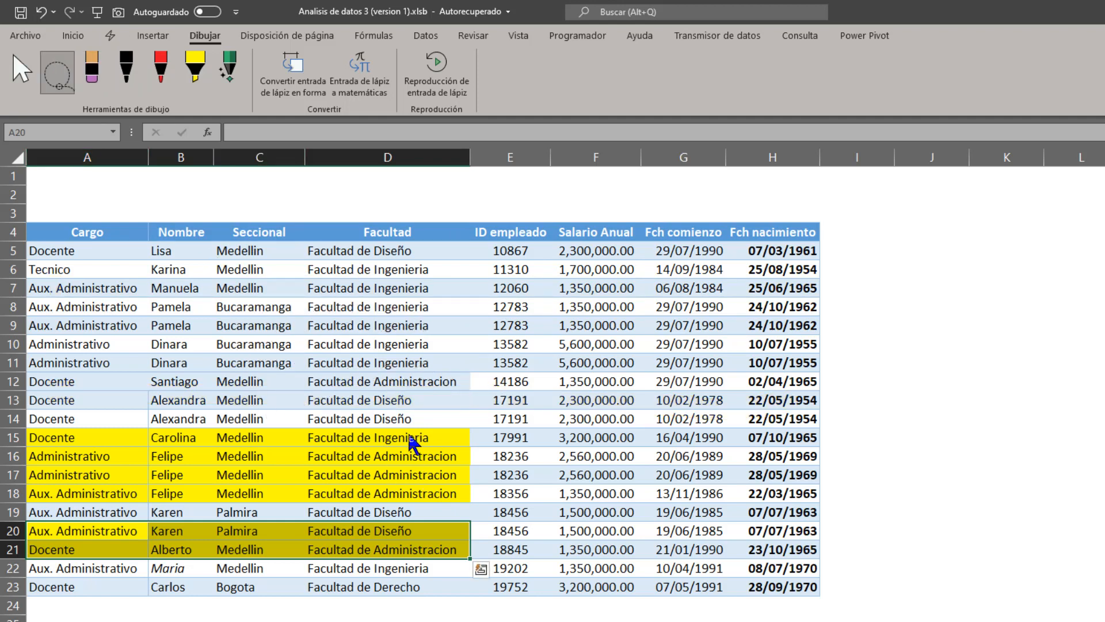
pyautogui.click(22, 72)
pyautogui.moveTo(439, 444)
pyautogui.mouseDown()
pyautogui.moveTo(437, 536)
pyautogui.moveTo(101, 555)
pyautogui.moveTo(439, 533)
pyautogui.moveTo(172, 475)
pyautogui.moveTo(96, 566)
pyautogui.moveTo(225, 436)
pyautogui.moveTo(473, 426)
pyautogui.mouseUp()
pyautogui.click(417, 440)
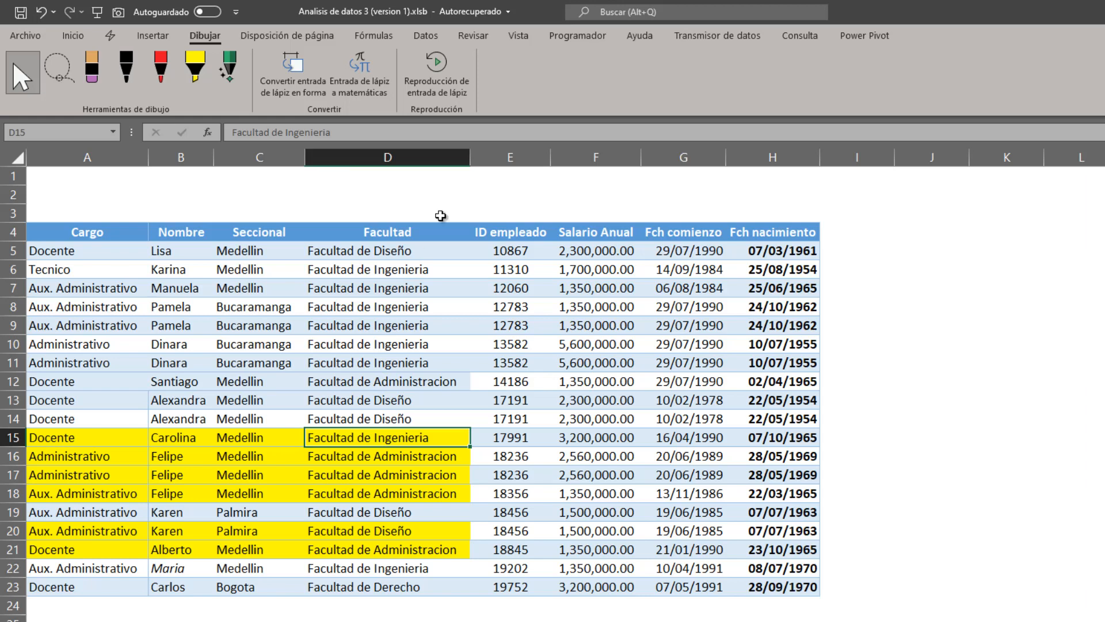
# Handwrite the equation 2x + 3y = ab2 in the ink-to-math control and insert it into the sheet.
pyautogui.click(384, 72)
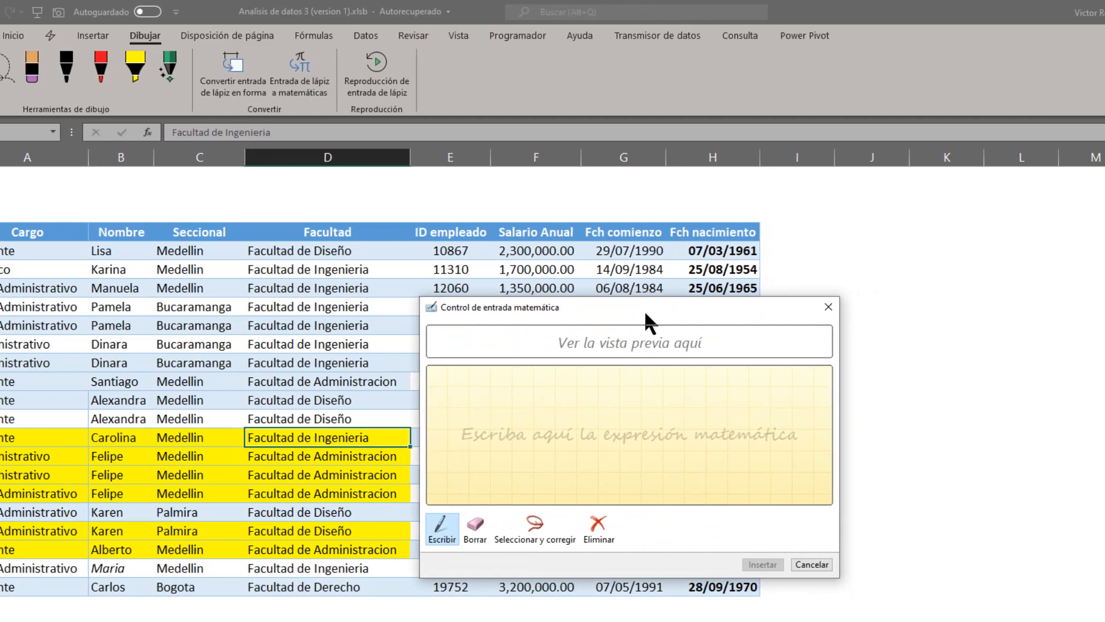
pyautogui.moveTo(645, 314); pyautogui.dragTo(700, 214)
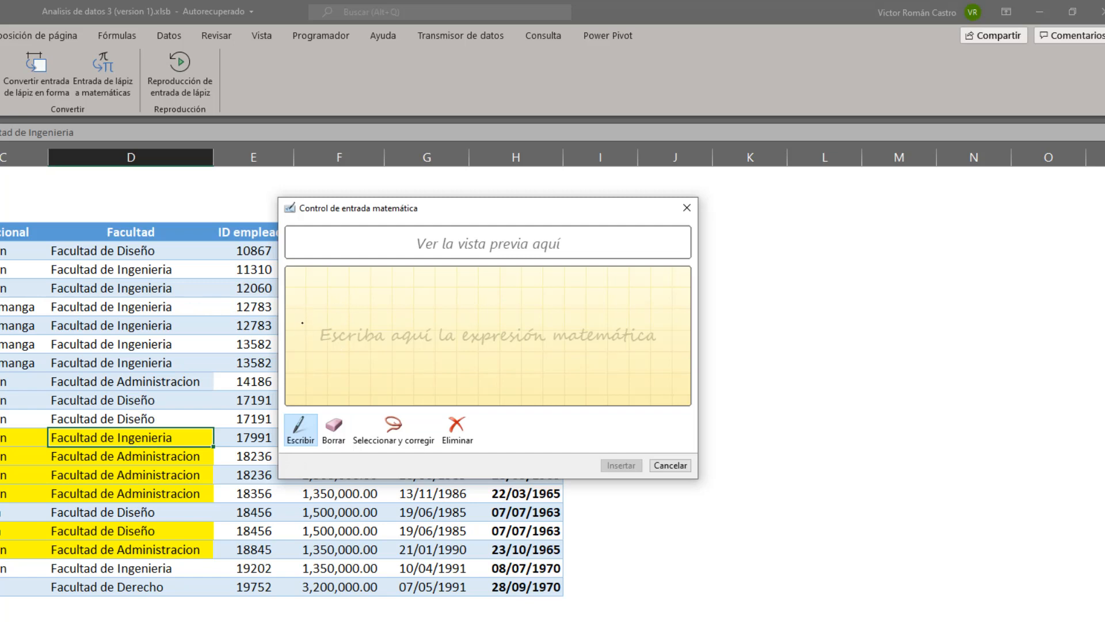
pyautogui.moveTo(302, 320)
pyautogui.mouseDown()
pyautogui.moveTo(318, 324)
pyautogui.moveTo(294, 351)
pyautogui.moveTo(375, 359)
pyautogui.mouseUp()
pyautogui.moveTo(383, 315); pyautogui.dragTo(348, 359)
pyautogui.moveTo(422, 314)
pyautogui.mouseDown()
pyautogui.moveTo(417, 353)
pyautogui.moveTo(406, 340)
pyautogui.moveTo(482, 334)
pyautogui.moveTo(462, 346)
pyautogui.mouseUp()
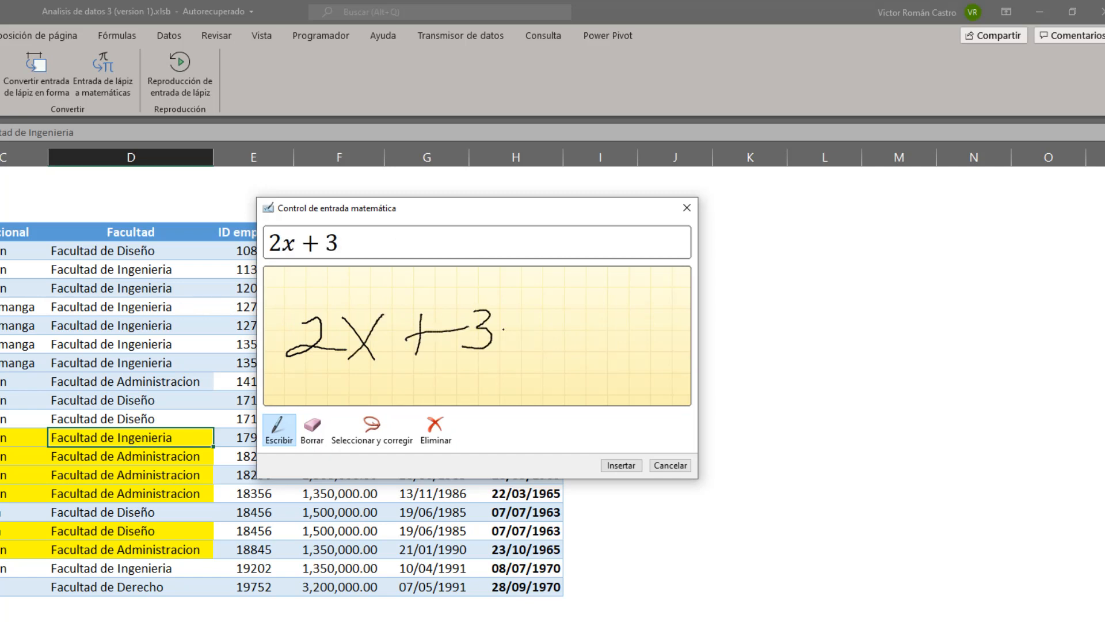
pyautogui.moveTo(508, 311); pyautogui.dragTo(530, 329)
pyautogui.moveTo(548, 312)
pyautogui.mouseDown()
pyautogui.moveTo(510, 352)
pyautogui.moveTo(579, 339)
pyautogui.moveTo(571, 328)
pyautogui.moveTo(614, 346)
pyautogui.mouseUp()
pyautogui.moveTo(622, 304)
pyautogui.mouseDown()
pyautogui.moveTo(622, 347)
pyautogui.moveTo(709, 348)
pyautogui.mouseUp()
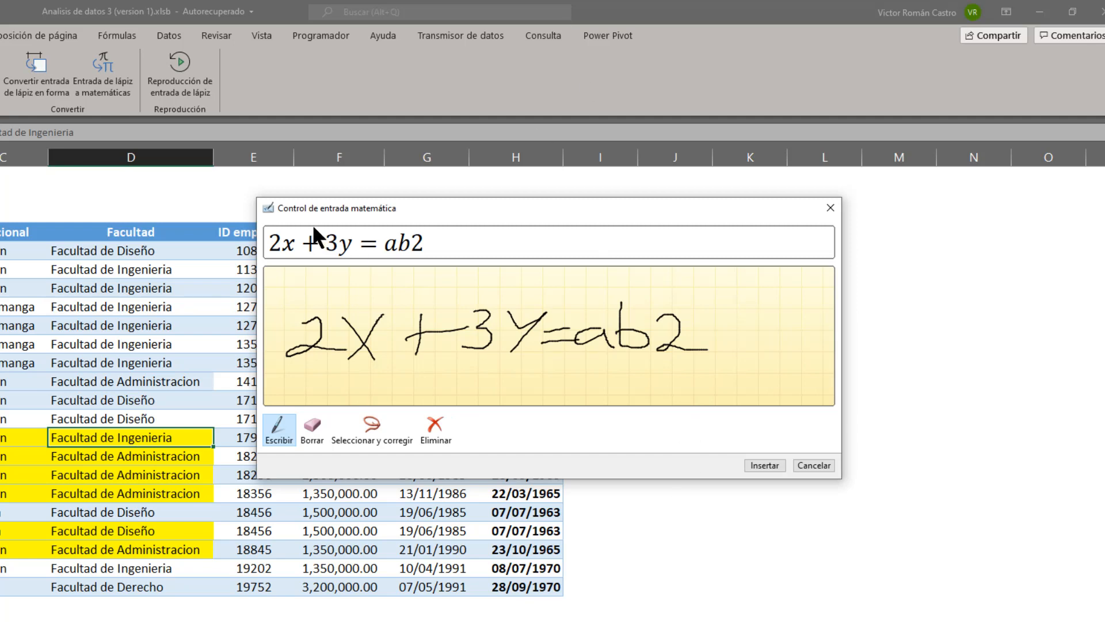
pyautogui.click(764, 465)
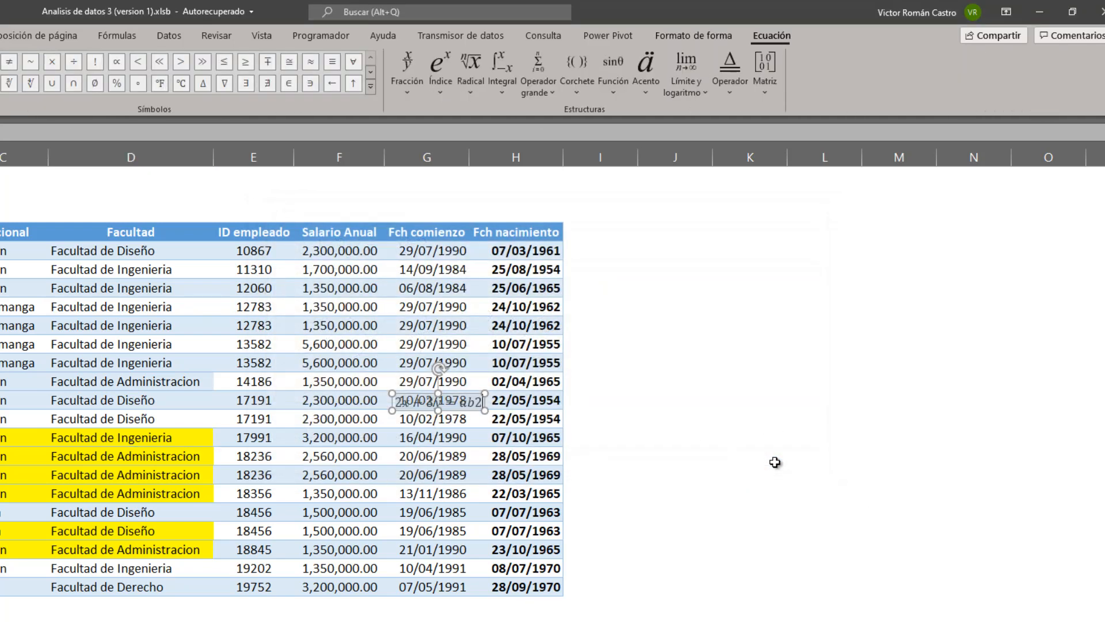
# Move the equation to the blank area beside the Fch nacimiento column and enlarge its font.
pyautogui.moveTo(449, 410); pyautogui.dragTo(717, 272)
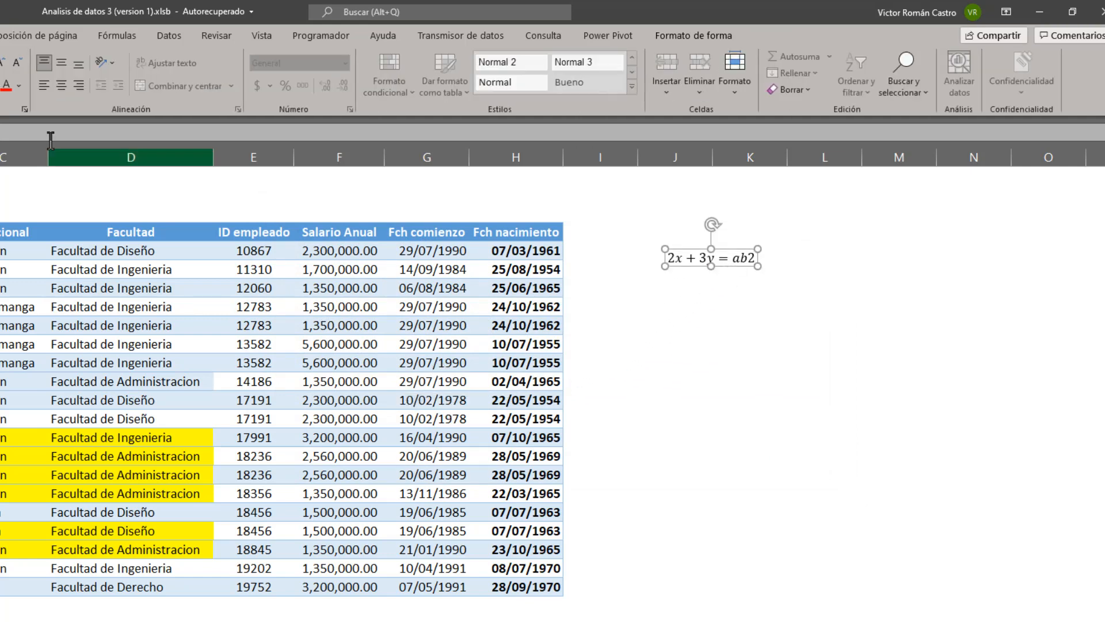
pyautogui.click(2, 63)
pyautogui.click(3, 63)
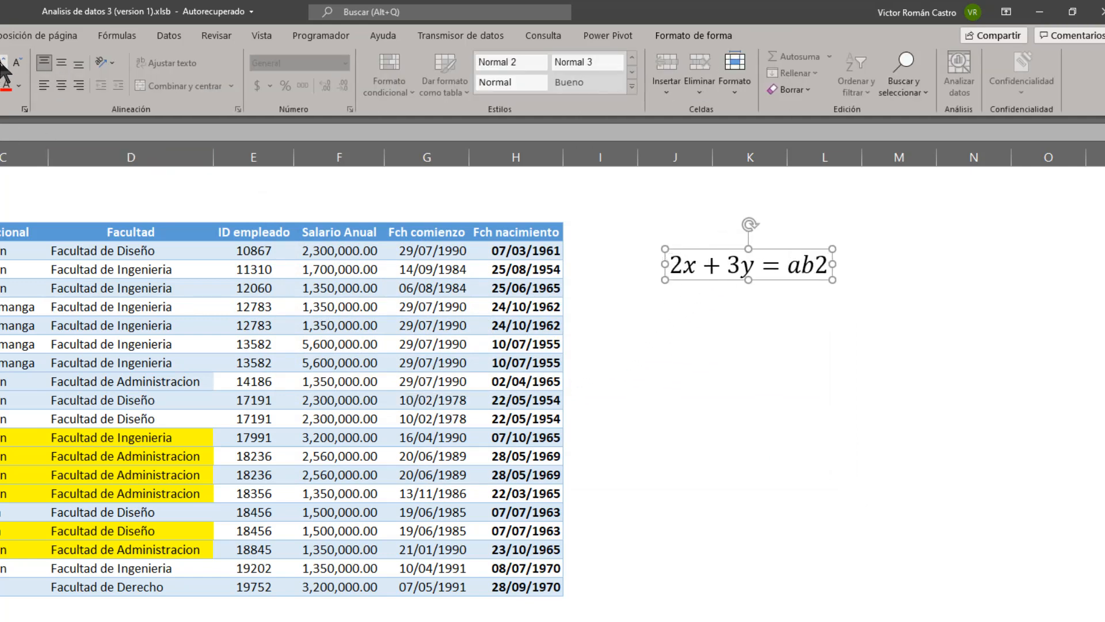
pyautogui.click(2, 64)
pyautogui.moveTo(852, 296); pyautogui.dragTo(807, 280)
# Set the equation's font colour to the standard green and place the text cursor inside it after 2x.
pyautogui.click(19, 86)
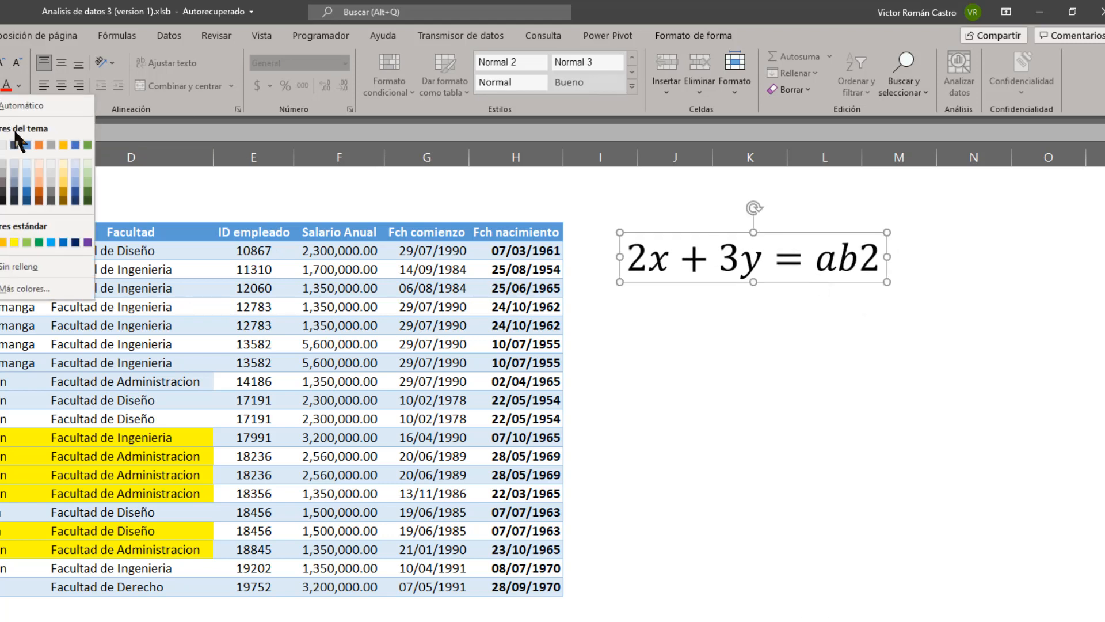
pyautogui.click(18, 87)
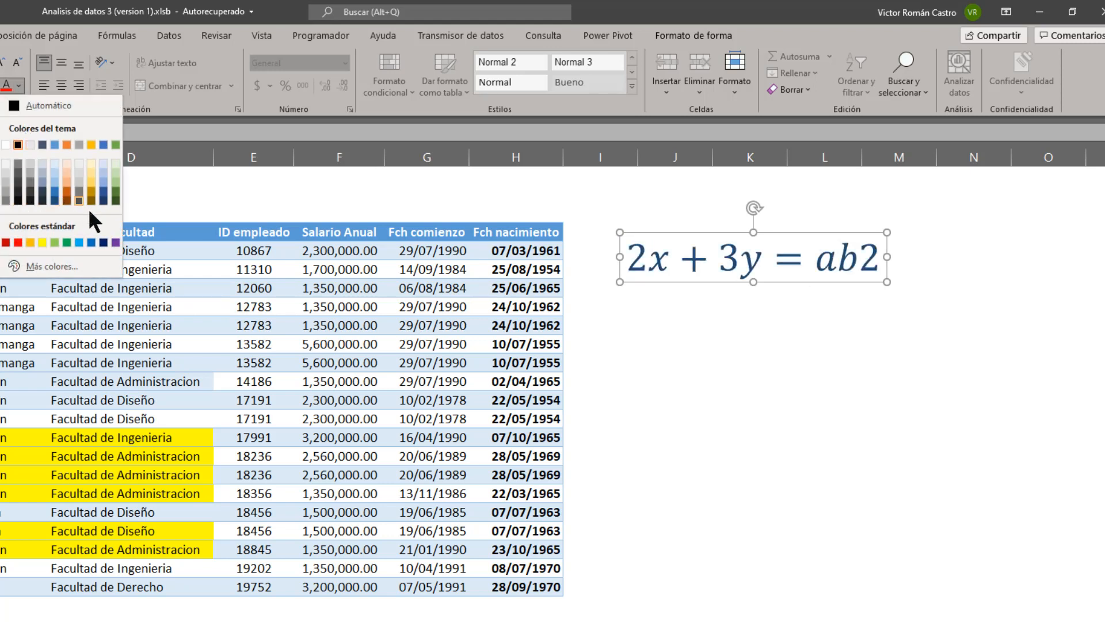
pyautogui.click(68, 242)
pyautogui.click(698, 284)
pyautogui.click(691, 282)
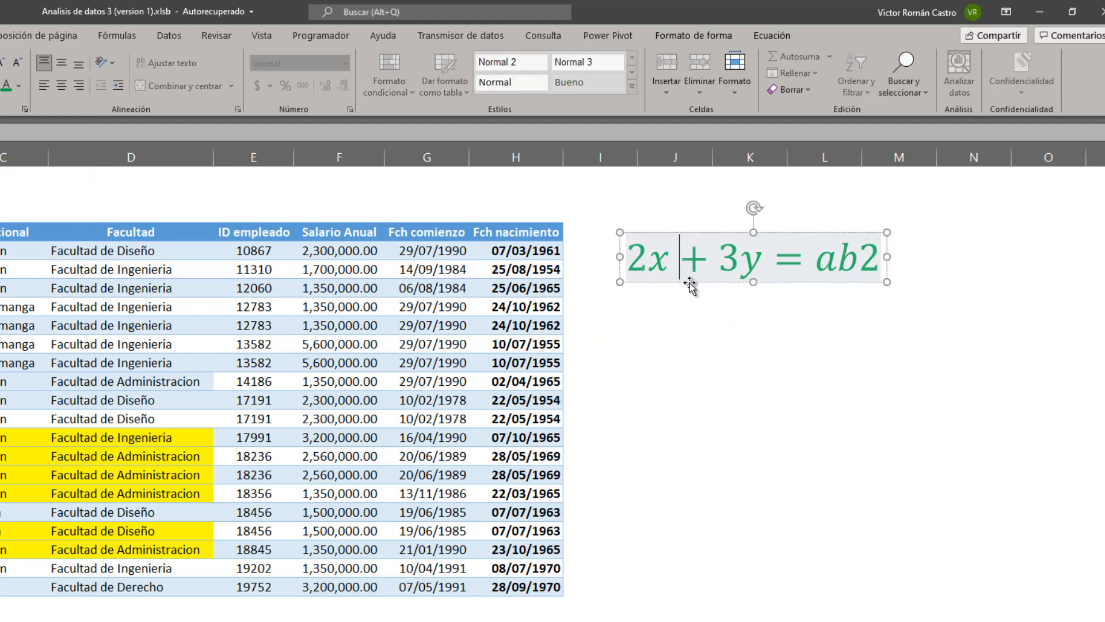